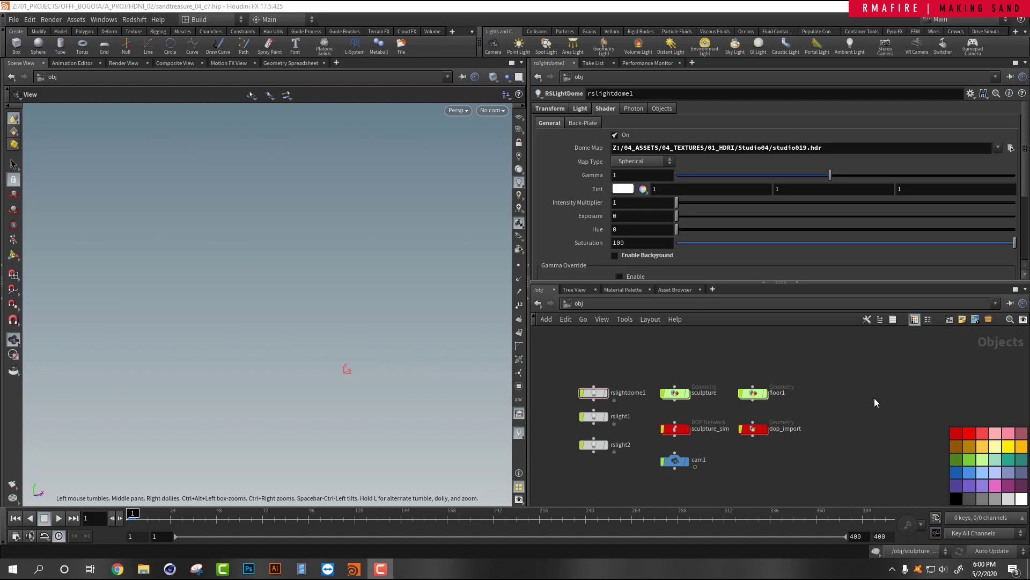
Go through the dome light and the two area lights in the object network, ending with rslight1 selected.
{"action": "left_click", "coordinate": [1013, 510]}
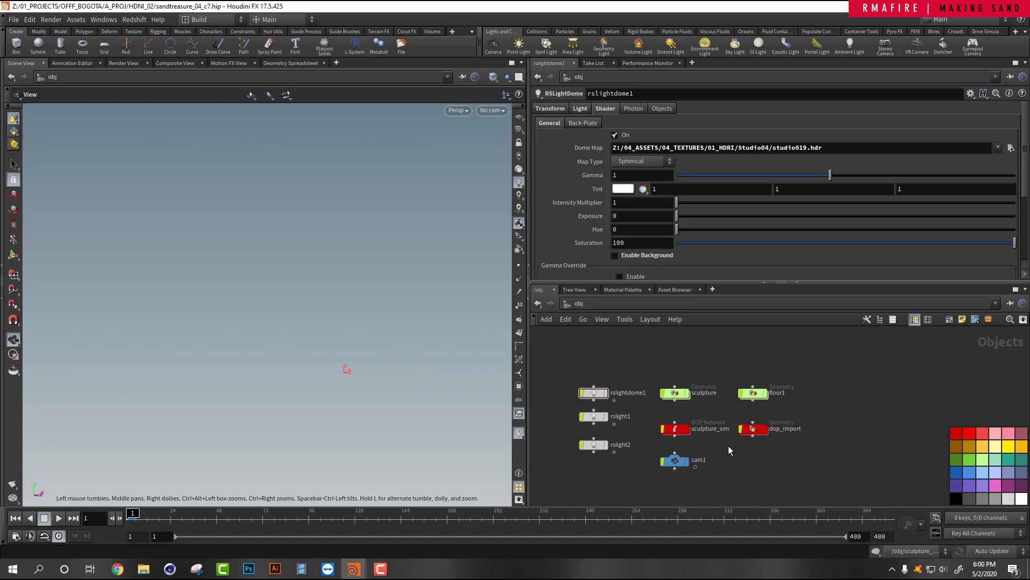
{"action": "left_click_drag", "start_coordinate": [549, 365], "coordinate": [624, 413]}
{"action": "left_click_drag", "start_coordinate": [554, 408], "coordinate": [617, 419]}
{"action": "left_click", "coordinate": [600, 446]}
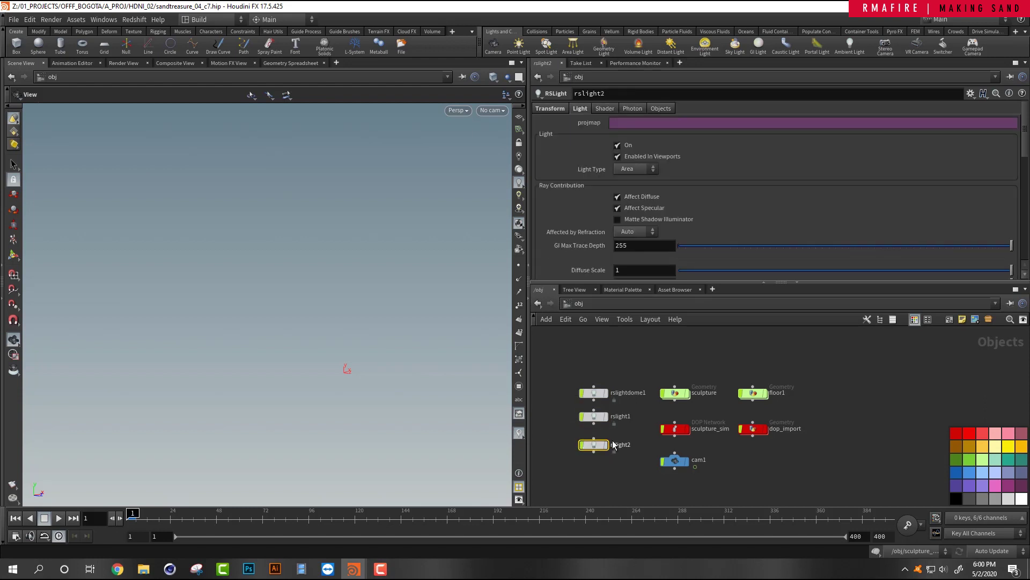
{"action": "left_click", "coordinate": [608, 417]}
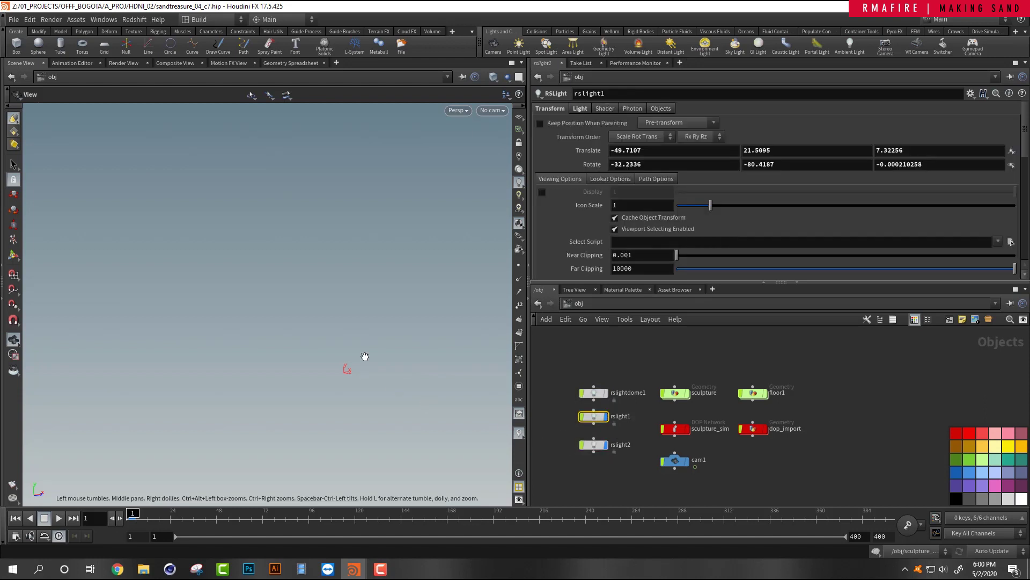
Show rslight1's handle in the scene view and look for the light there.
{"action": "left_click", "coordinate": [14, 257]}
{"action": "key", "text": "space"}
{"action": "left_click_drag", "start_coordinate": [231, 348], "coordinate": [168, 414]}
{"action": "mouse_move", "coordinate": [168, 413]}
{"action": "right_mouse_down"}
{"action": "mouse_move", "coordinate": [226, 374]}
{"action": "mouse_move", "coordinate": [195, 349]}
{"action": "right_mouse_up"}
{"action": "key", "text": "Return"}
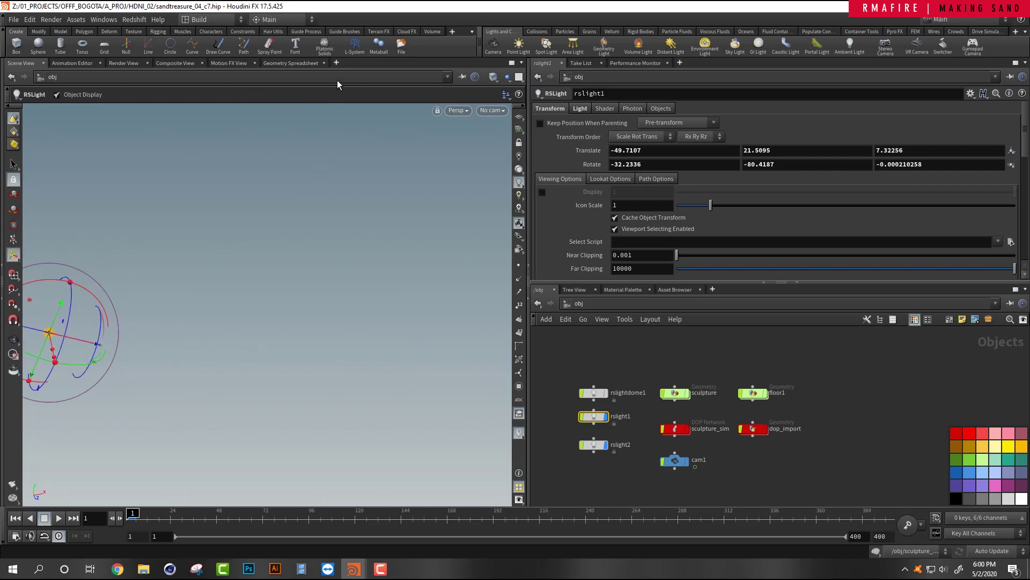
Add a Network View tab and a second Scene View tab to the viewport pane, with both area lights in view.
{"action": "left_click", "coordinate": [338, 63]}
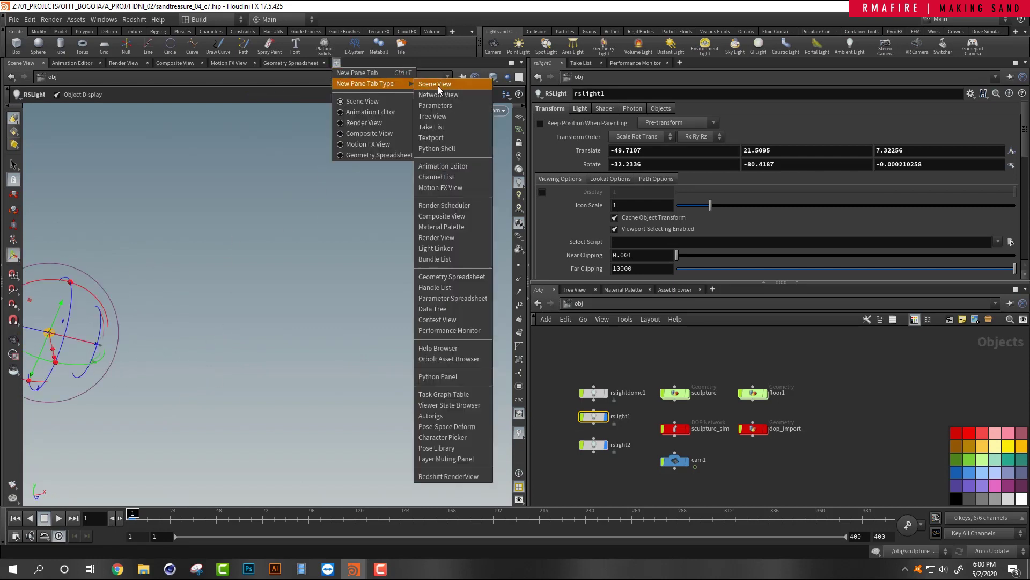
{"action": "left_click", "coordinate": [438, 88]}
{"action": "left_click", "coordinate": [367, 63]}
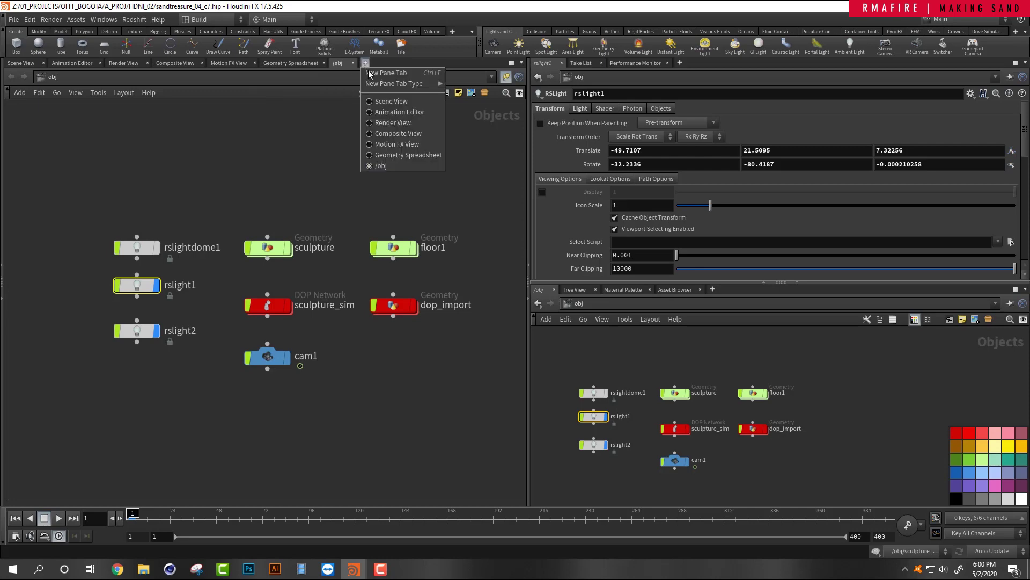
{"action": "mouse_move", "coordinate": [408, 84]}
{"action": "left_click", "coordinate": [462, 85]}
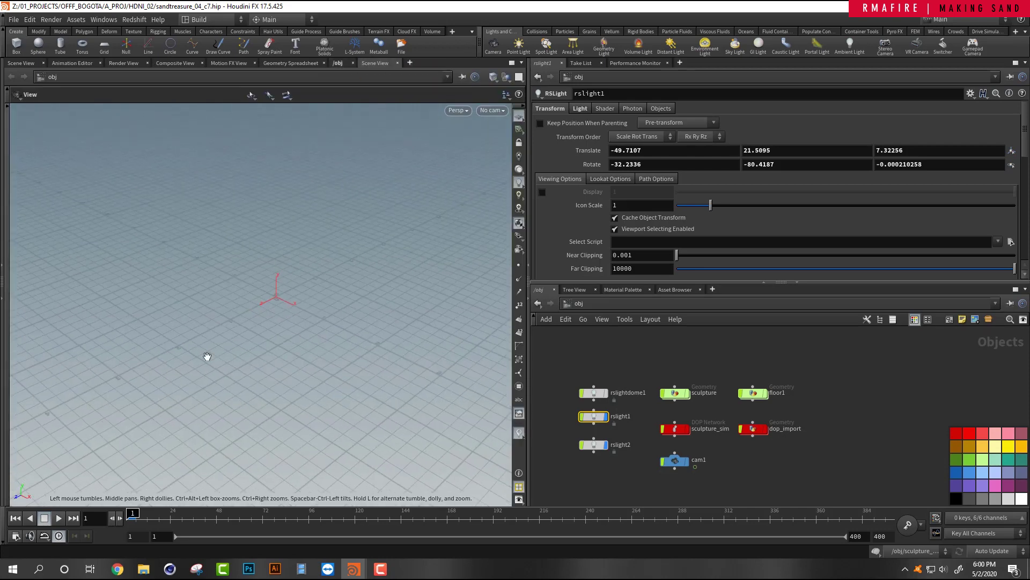
{"action": "left_click_drag", "start_coordinate": [234, 309], "coordinate": [155, 271]}
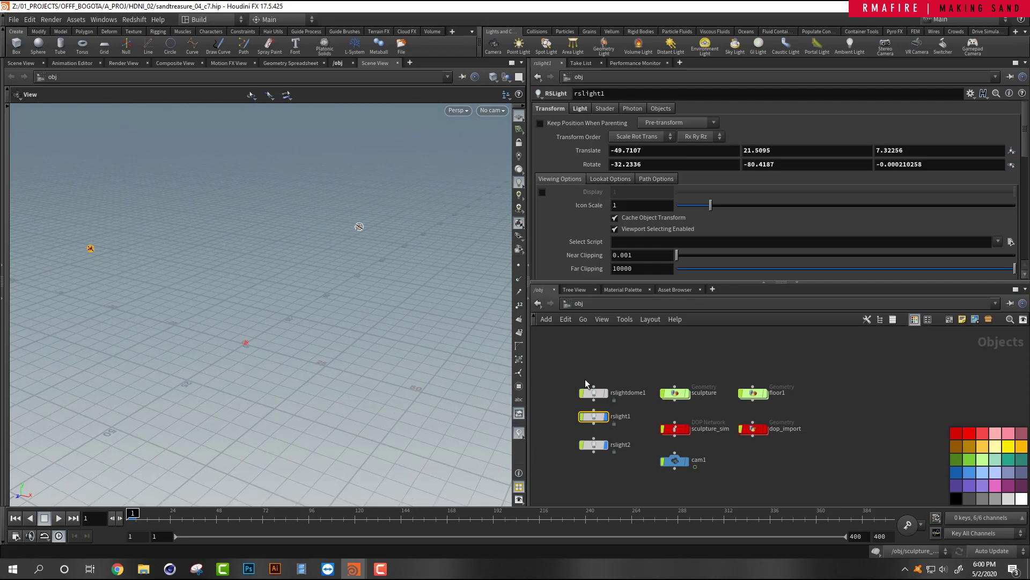
Review the remaining scene objects by selecting rslightdome1, cam1 and floor1 in the object network.
{"action": "left_click_drag", "start_coordinate": [602, 389], "coordinate": [618, 397]}
{"action": "left_click", "coordinate": [675, 460]}
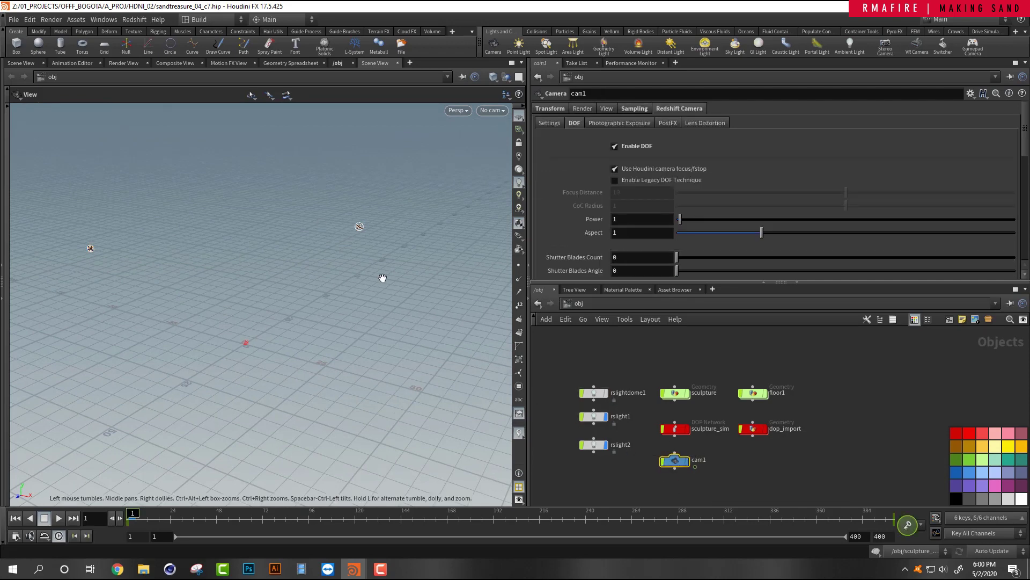
{"action": "scroll", "coordinate": [725, 399], "scroll_direction": "up", "scroll_amount": 3}
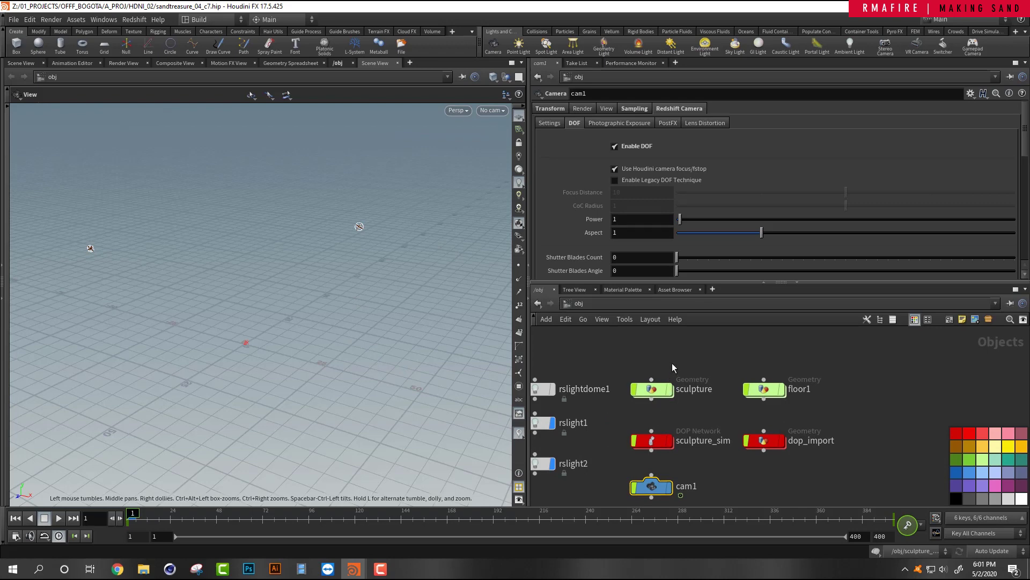
{"action": "left_click", "coordinate": [770, 393]}
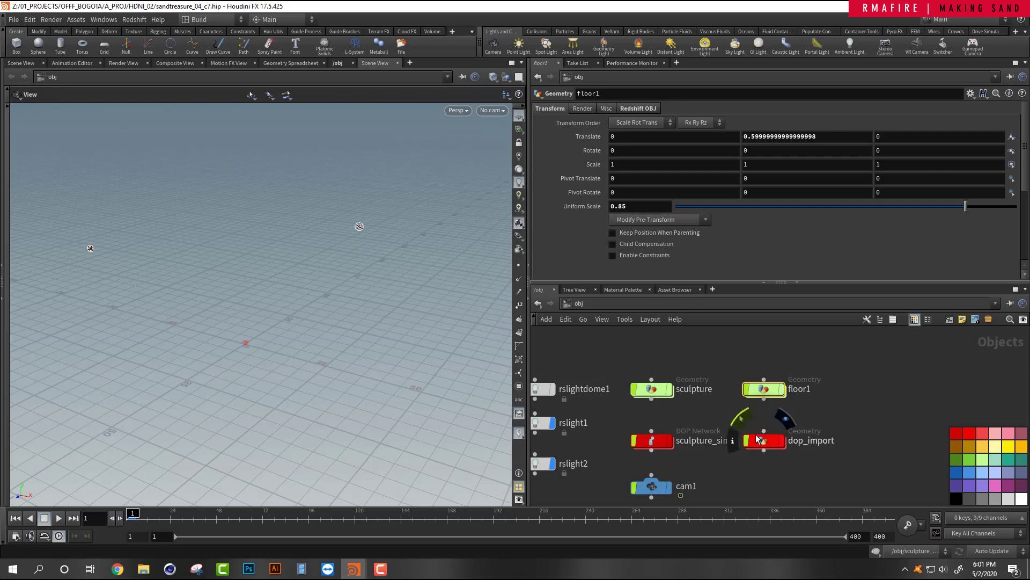
Open the sculpture geometry network and locate the file5 import node with transform3 beneath it.
{"action": "double_click", "coordinate": [662, 389]}
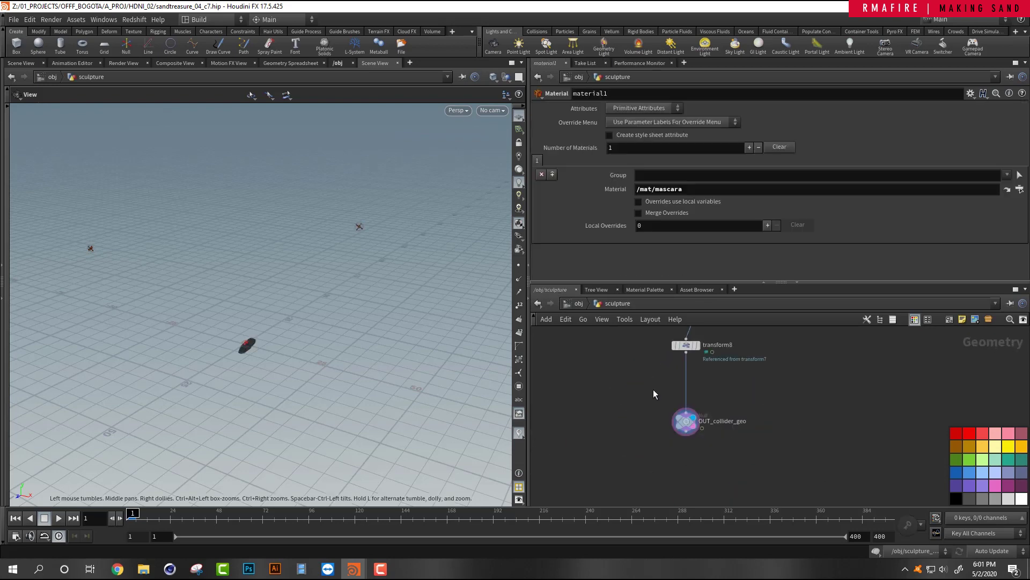
{"action": "scroll", "coordinate": [725, 390], "scroll_direction": "down", "scroll_amount": 3}
{"action": "middle_click_drag", "start_coordinate": [755, 416], "coordinate": [719, 525]}
{"action": "scroll", "coordinate": [674, 418], "scroll_direction": "up", "scroll_amount": 5}
{"action": "scroll", "coordinate": [720, 388], "scroll_direction": "down", "scroll_amount": 3}
{"action": "middle_click_drag", "start_coordinate": [740, 438], "coordinate": [761, 344]}
{"action": "middle_click_drag", "start_coordinate": [778, 418], "coordinate": [791, 501]}
{"action": "scroll", "coordinate": [742, 378], "scroll_direction": "up", "scroll_amount": 3}
{"action": "middle_click_drag", "start_coordinate": [730, 380], "coordinate": [719, 447]}
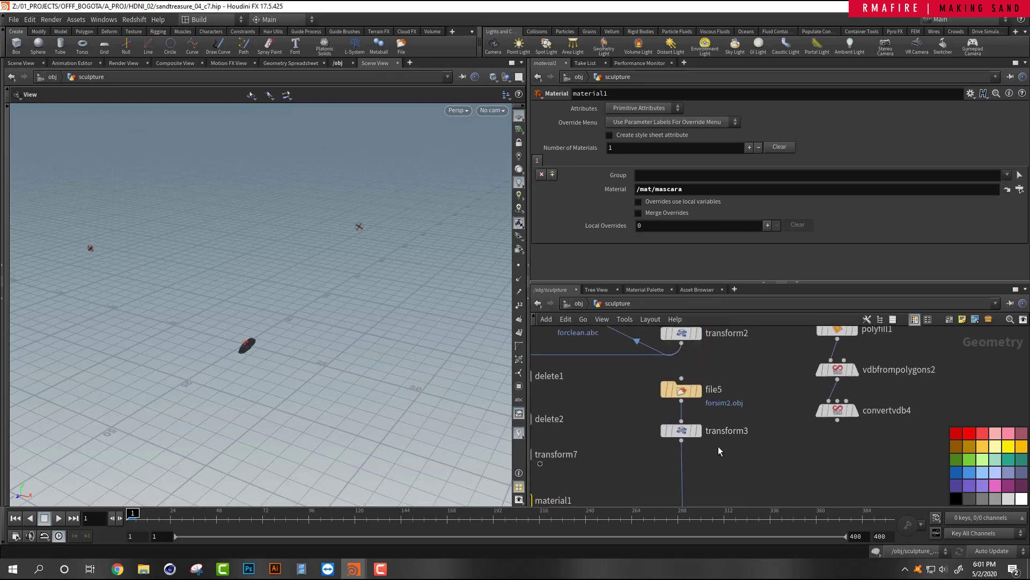
Display transform3 and examine the imported mask mesh from the front.
{"action": "left_click", "coordinate": [698, 432]}
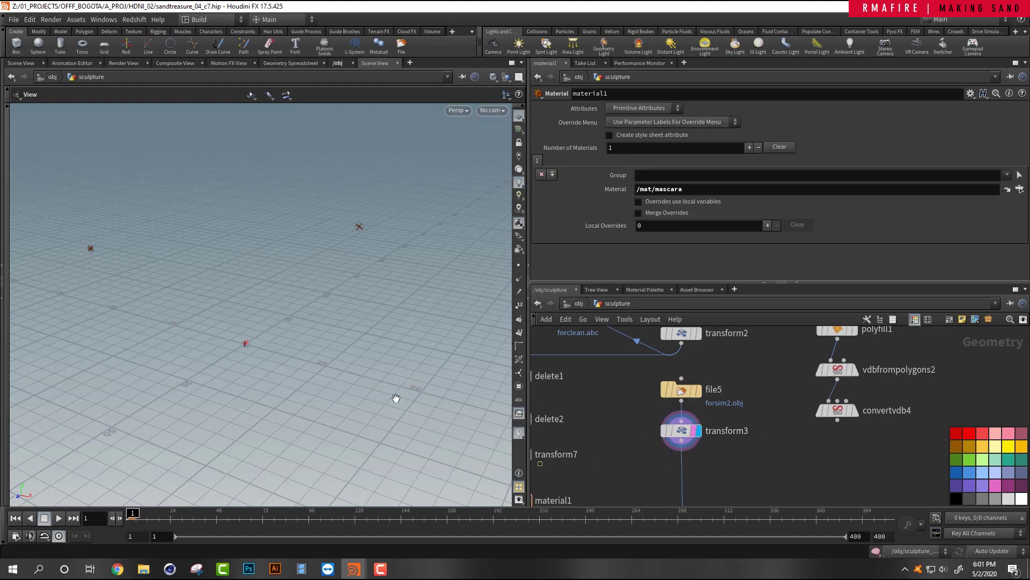
{"action": "left_click_drag", "start_coordinate": [247, 334], "coordinate": [396, 313]}
{"action": "right_click_drag", "start_coordinate": [235, 376], "coordinate": [502, 241]}
{"action": "middle_click_drag", "start_coordinate": [335, 355], "coordinate": [361, 299]}
{"action": "left_click_drag", "start_coordinate": [313, 292], "coordinate": [349, 285]}
{"action": "right_click_drag", "start_coordinate": [350, 285], "coordinate": [424, 228]}
{"action": "mouse_move", "coordinate": [315, 262]}
{"action": "left_mouse_down"}
{"action": "mouse_move", "coordinate": [396, 240]}
{"action": "mouse_move", "coordinate": [381, 230]}
{"action": "mouse_move", "coordinate": [274, 257]}
{"action": "mouse_move", "coordinate": [225, 235]}
{"action": "mouse_move", "coordinate": [431, 177]}
{"action": "mouse_move", "coordinate": [440, 214]}
{"action": "mouse_move", "coordinate": [338, 230]}
{"action": "mouse_move", "coordinate": [288, 306]}
{"action": "mouse_move", "coordinate": [354, 304]}
{"action": "mouse_move", "coordinate": [317, 230]}
{"action": "mouse_move", "coordinate": [363, 212]}
{"action": "mouse_move", "coordinate": [312, 268]}
{"action": "mouse_move", "coordinate": [187, 302]}
{"action": "mouse_move", "coordinate": [267, 249]}
{"action": "mouse_move", "coordinate": [401, 299]}
{"action": "mouse_move", "coordinate": [348, 318]}
{"action": "mouse_move", "coordinate": [324, 267]}
{"action": "mouse_move", "coordinate": [297, 313]}
{"action": "mouse_move", "coordinate": [306, 278]}
{"action": "mouse_move", "coordinate": [528, 179]}
{"action": "mouse_move", "coordinate": [408, 375]}
{"action": "mouse_move", "coordinate": [322, 405]}
{"action": "mouse_move", "coordinate": [281, 324]}
{"action": "mouse_move", "coordinate": [435, 297]}
{"action": "mouse_move", "coordinate": [241, 324]}
{"action": "mouse_move", "coordinate": [285, 343]}
{"action": "left_mouse_up"}
{"action": "scroll", "coordinate": [669, 383], "scroll_direction": "down", "scroll_amount": 4}
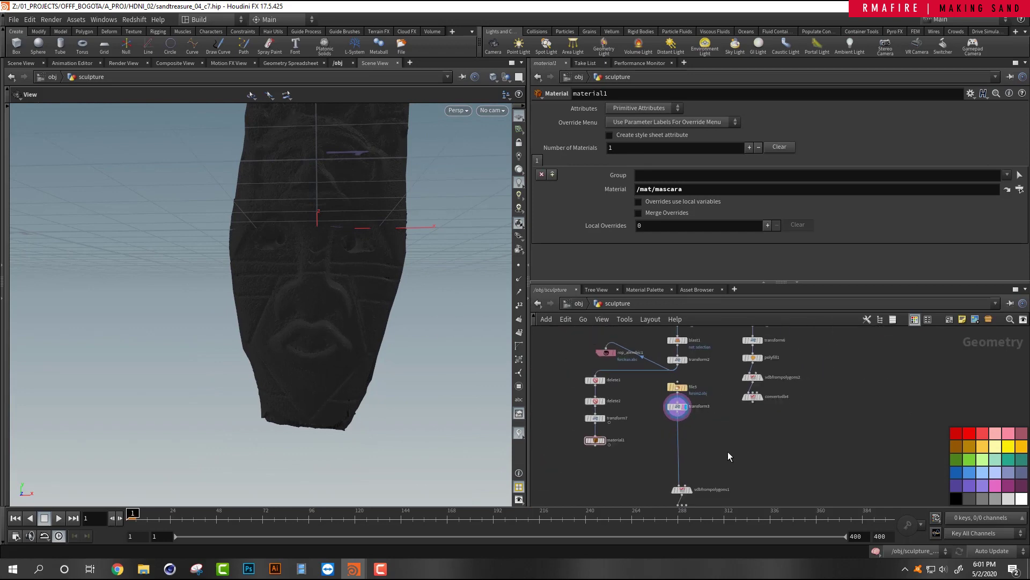
Display convertvdb1 in the collider branch and examine the VDB-converted mask and its conversion settings.
{"action": "middle_click_drag", "start_coordinate": [725, 503], "coordinate": [742, 394]}
{"action": "scroll", "coordinate": [698, 434], "scroll_direction": "up", "scroll_amount": 3}
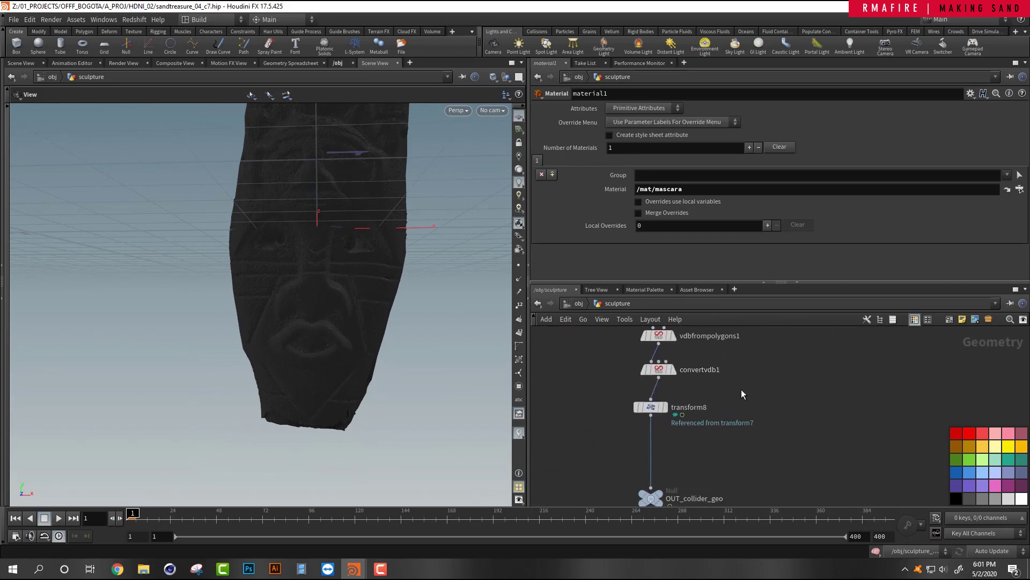
{"action": "left_click", "coordinate": [672, 369]}
{"action": "mouse_move", "coordinate": [499, 384]}
{"action": "left_mouse_down"}
{"action": "mouse_move", "coordinate": [391, 395]}
{"action": "mouse_move", "coordinate": [403, 345]}
{"action": "mouse_move", "coordinate": [303, 355]}
{"action": "mouse_move", "coordinate": [370, 356]}
{"action": "left_mouse_up"}
{"action": "middle_click_drag", "start_coordinate": [747, 352], "coordinate": [774, 433]}
{"action": "left_click", "coordinate": [692, 417]}
{"action": "scroll", "coordinate": [763, 356], "scroll_direction": "down", "scroll_amount": 3}
{"action": "scroll", "coordinate": [774, 440], "scroll_direction": "up", "scroll_amount": 3}
{"action": "left_click", "coordinate": [673, 372]}
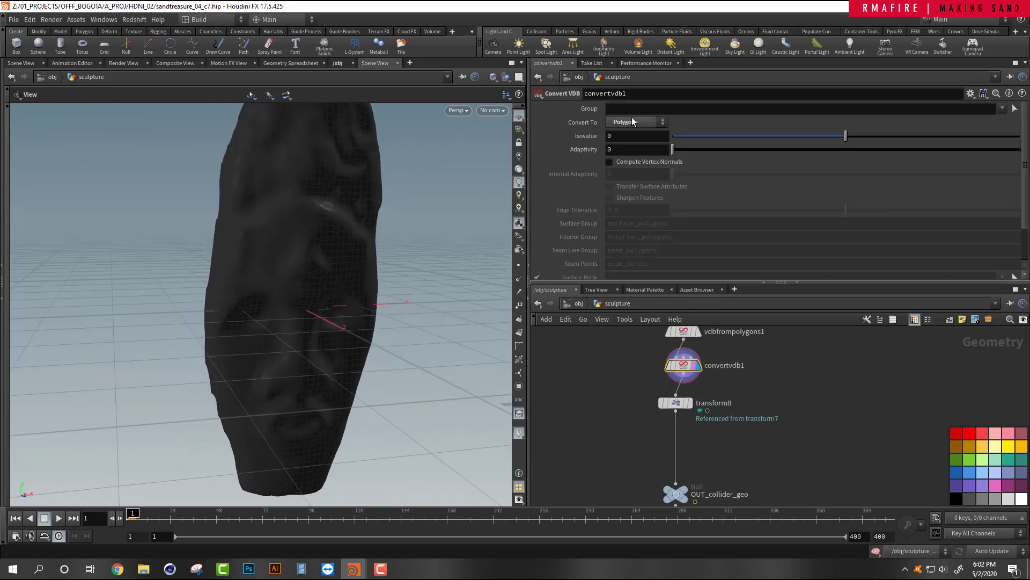
Display transform8 and examine from the side how the collider mesh lies on the ground.
{"action": "scroll", "coordinate": [723, 356], "scroll_direction": "down", "scroll_amount": 5}
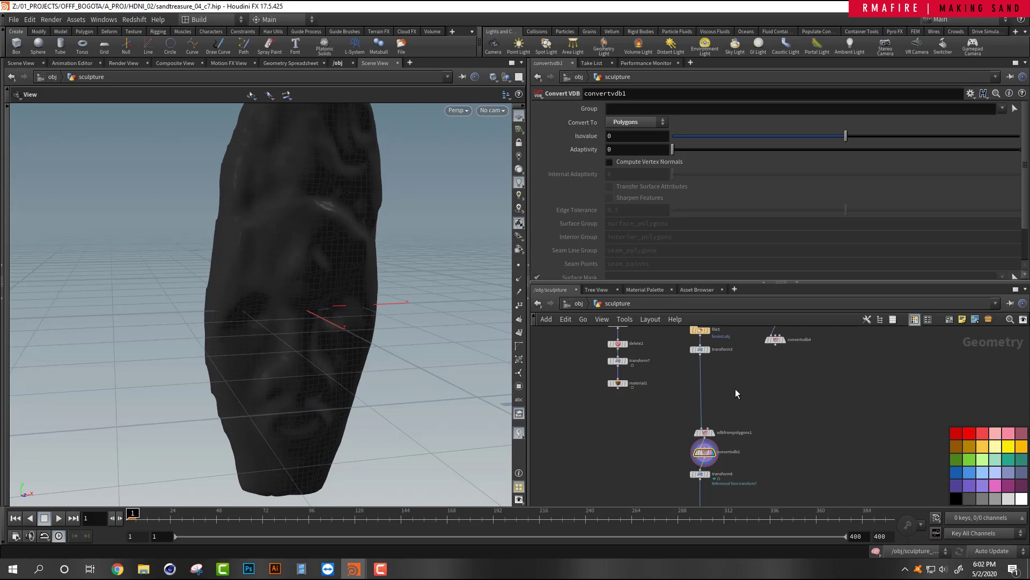
{"action": "middle_click_drag", "start_coordinate": [763, 473], "coordinate": [787, 474]}
{"action": "scroll", "coordinate": [814, 375], "scroll_direction": "up", "scroll_amount": 3}
{"action": "left_click", "coordinate": [716, 437]}
{"action": "mouse_move", "coordinate": [376, 370]}
{"action": "right_mouse_down"}
{"action": "mouse_move", "coordinate": [348, 358]}
{"action": "mouse_move", "coordinate": [404, 322]}
{"action": "right_mouse_up"}
{"action": "left_click_drag", "start_coordinate": [405, 322], "coordinate": [457, 317]}
{"action": "middle_click_drag", "start_coordinate": [458, 317], "coordinate": [222, 386]}
{"action": "right_click_drag", "start_coordinate": [223, 386], "coordinate": [153, 427]}
{"action": "middle_click_drag", "start_coordinate": [246, 398], "coordinate": [295, 392]}
{"action": "scroll", "coordinate": [294, 392], "scroll_direction": "up", "scroll_amount": 3}
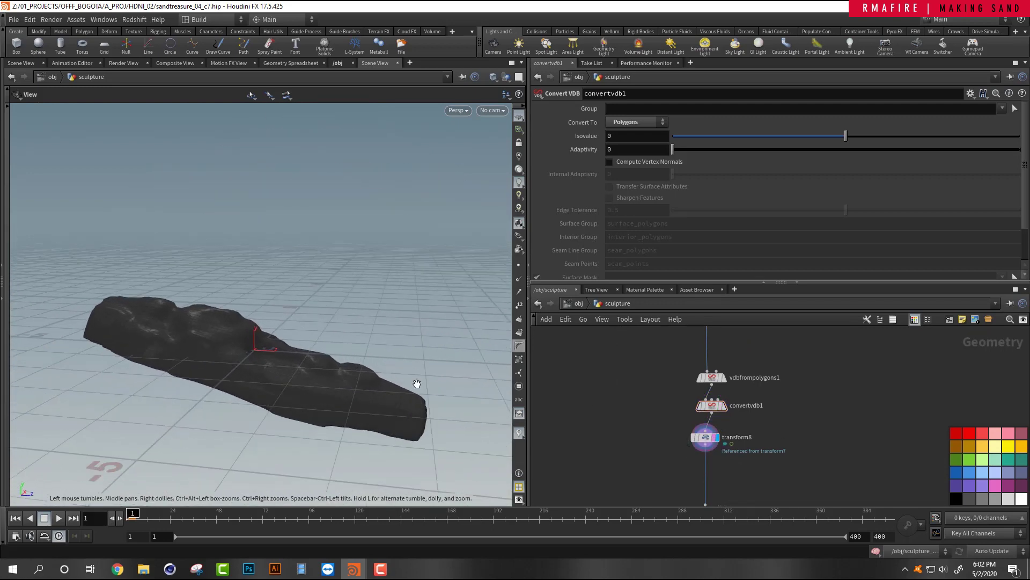
Move the OUT_collider_geo null closer beneath transform8 and scrub the timeline to check the collider's animation.
{"action": "mouse_move", "coordinate": [134, 522]}
{"action": "left_mouse_down"}
{"action": "mouse_move", "coordinate": [278, 522]}
{"action": "mouse_move", "coordinate": [205, 526]}
{"action": "mouse_move", "coordinate": [222, 535]}
{"action": "mouse_move", "coordinate": [274, 528]}
{"action": "left_mouse_up"}
{"action": "scroll", "coordinate": [646, 485], "scroll_direction": "down", "scroll_amount": 2}
{"action": "middle_click_drag", "start_coordinate": [653, 486], "coordinate": [656, 445]}
{"action": "scroll", "coordinate": [696, 460], "scroll_direction": "up", "scroll_amount": 2}
{"action": "left_click_drag", "start_coordinate": [688, 477], "coordinate": [730, 457]}
{"action": "middle_click_drag", "start_coordinate": [786, 447], "coordinate": [788, 489]}
{"action": "left_click_drag", "start_coordinate": [679, 472], "coordinate": [684, 473]}
{"action": "left_click_drag", "start_coordinate": [647, 429], "coordinate": [701, 447]}
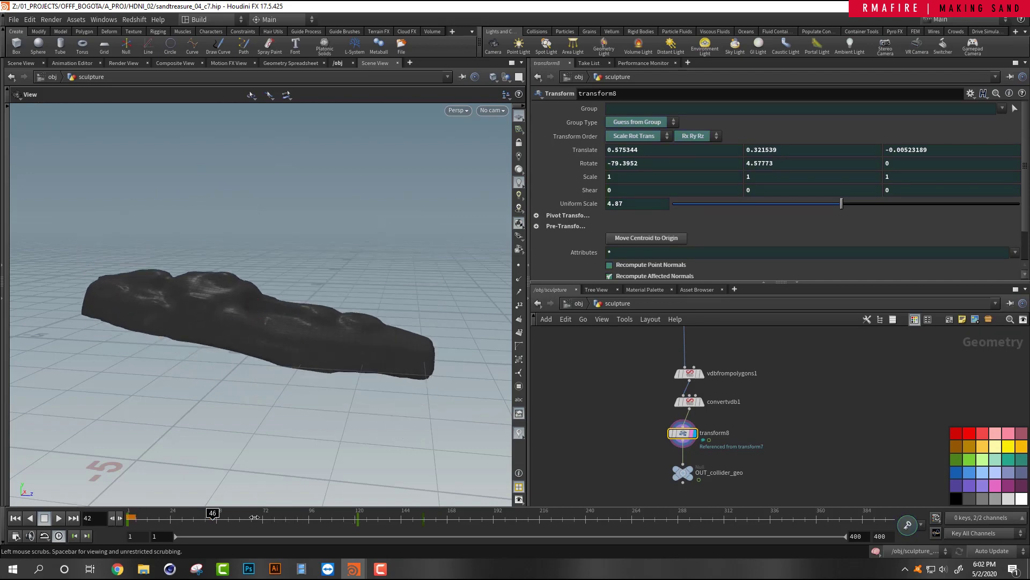
{"action": "mouse_move", "coordinate": [366, 527]}
{"action": "left_mouse_down"}
{"action": "mouse_move", "coordinate": [135, 528]}
{"action": "mouse_move", "coordinate": [336, 529]}
{"action": "mouse_move", "coordinate": [163, 532]}
{"action": "mouse_move", "coordinate": [323, 540]}
{"action": "mouse_move", "coordinate": [129, 531]}
{"action": "left_mouse_up"}
Trace transform8's reference back to transform7 and select that node to view its animated values.
{"action": "scroll", "coordinate": [589, 454], "scroll_direction": "down", "scroll_amount": 7}
{"action": "middle_click_drag", "start_coordinate": [602, 427], "coordinate": [634, 457]}
{"action": "scroll", "coordinate": [628, 408], "scroll_direction": "up", "scroll_amount": 4}
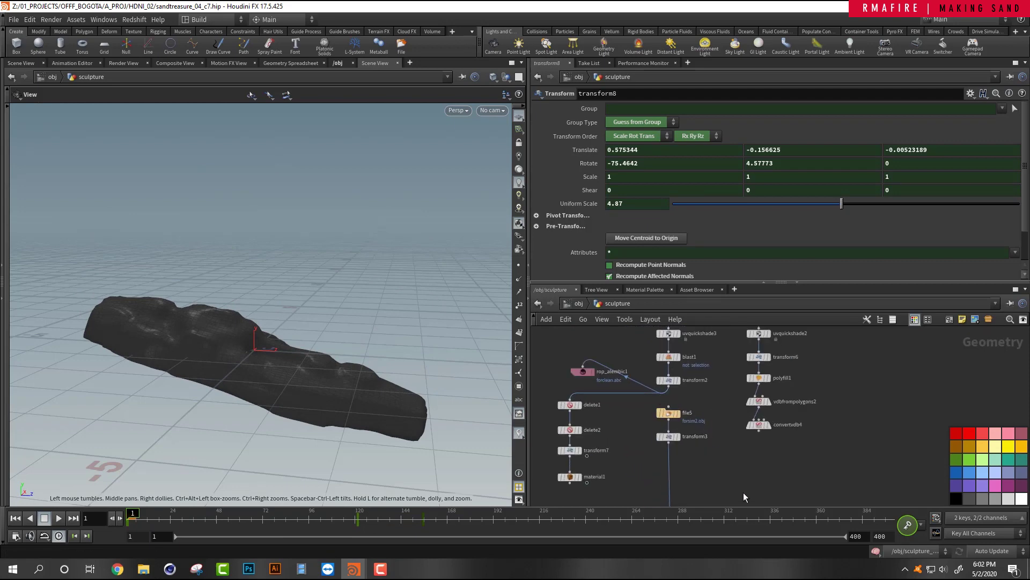
{"action": "middle_click_drag", "start_coordinate": [743, 491], "coordinate": [762, 408]}
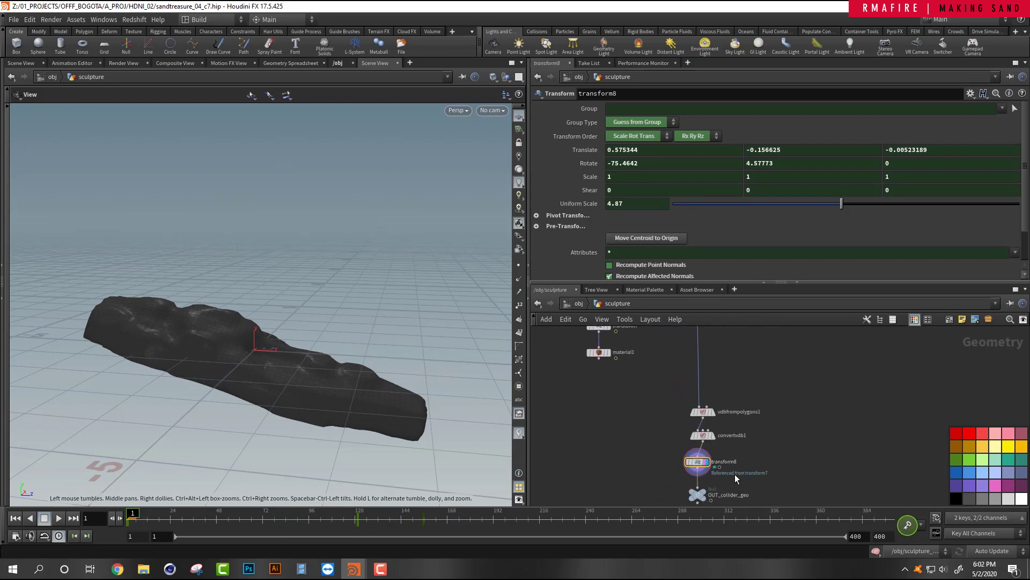
{"action": "mouse_move", "coordinate": [702, 467]}
{"action": "middle_click_drag", "start_coordinate": [782, 416], "coordinate": [786, 494]}
{"action": "left_click_drag", "start_coordinate": [594, 420], "coordinate": [591, 420]}
{"action": "scroll", "coordinate": [605, 399], "scroll_direction": "up", "scroll_amount": 3}
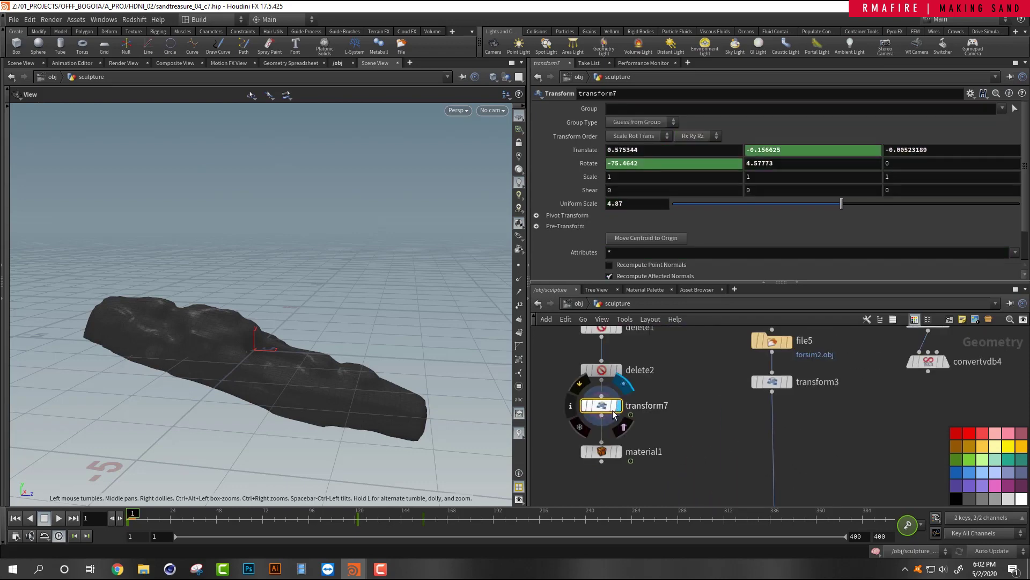
Display transform7 and examine the textured mask up close at frame 4.
{"action": "left_click", "coordinate": [617, 407]}
{"action": "mouse_move", "coordinate": [376, 402]}
{"action": "left_mouse_down"}
{"action": "mouse_move", "coordinate": [338, 424]}
{"action": "mouse_move", "coordinate": [237, 443]}
{"action": "mouse_move", "coordinate": [356, 421]}
{"action": "left_mouse_up"}
{"action": "mouse_move", "coordinate": [140, 512]}
{"action": "left_mouse_down"}
{"action": "mouse_move", "coordinate": [346, 512]}
{"action": "mouse_move", "coordinate": [133, 498]}
{"action": "left_mouse_up"}
{"action": "right_click_drag", "start_coordinate": [279, 362], "coordinate": [373, 322]}
{"action": "mouse_move", "coordinate": [373, 322]}
{"action": "left_mouse_down"}
{"action": "mouse_move", "coordinate": [191, 329]}
{"action": "mouse_move", "coordinate": [322, 317]}
{"action": "mouse_move", "coordinate": [322, 373]}
{"action": "mouse_move", "coordinate": [326, 315]}
{"action": "left_mouse_up"}
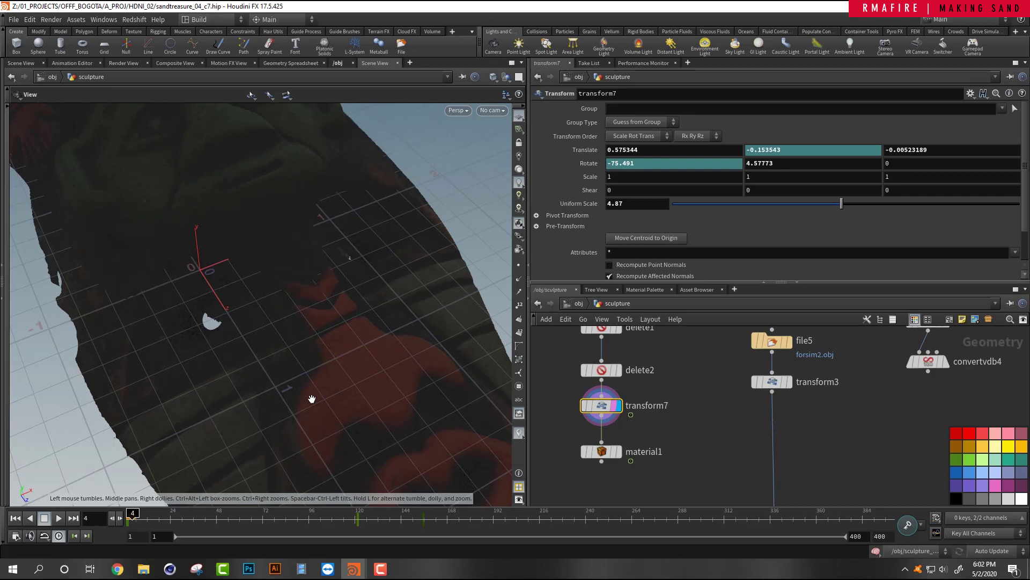
Move the material1 node further below transform7 and set it as the displayed node.
{"action": "scroll", "coordinate": [692, 395], "scroll_direction": "down", "scroll_amount": 3}
{"action": "scroll", "coordinate": [690, 405], "scroll_direction": "up", "scroll_amount": 2}
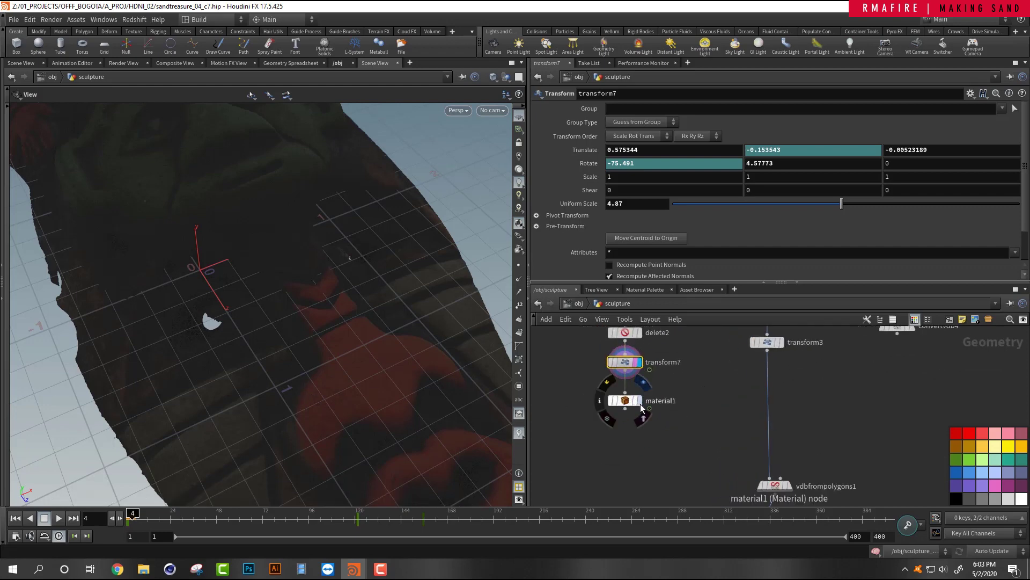
{"action": "mouse_move", "coordinate": [641, 406]}
{"action": "left_mouse_down"}
{"action": "mouse_move", "coordinate": [626, 482]}
{"action": "mouse_move", "coordinate": [641, 488]}
{"action": "left_mouse_up"}
{"action": "left_click", "coordinate": [616, 481]}
{"action": "right_click_drag", "start_coordinate": [359, 387], "coordinate": [315, 384]}
{"action": "left_click_drag", "start_coordinate": [315, 384], "coordinate": [364, 344]}
{"action": "middle_click_drag", "start_coordinate": [368, 374], "coordinate": [348, 343]}
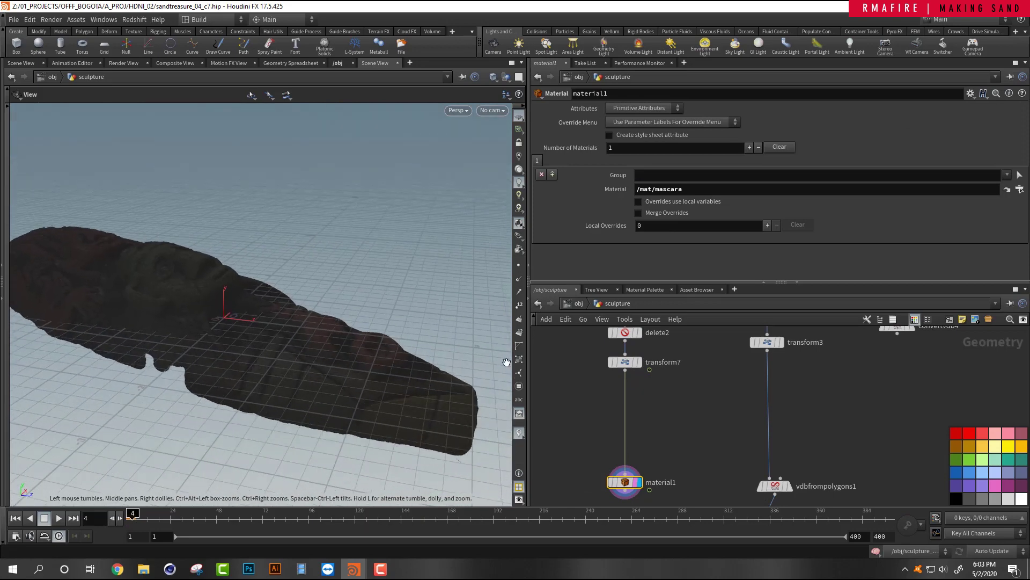
Select the OUT_collider_geo null at the end of the collider branch.
{"action": "middle_click_drag", "start_coordinate": [701, 426], "coordinate": [677, 303]}
{"action": "scroll", "coordinate": [769, 471], "scroll_direction": "up", "scroll_amount": 1}
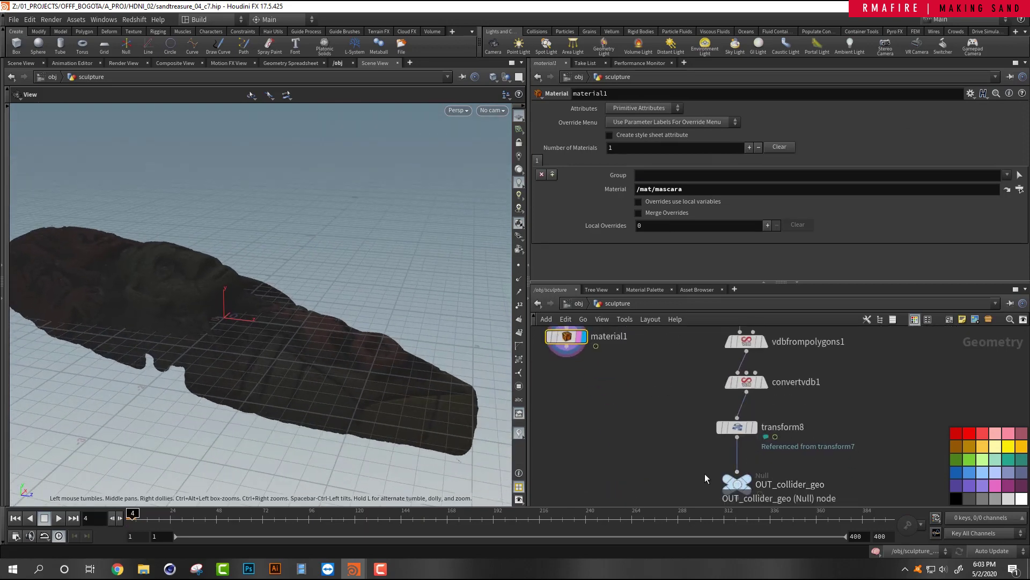
{"action": "left_click_drag", "start_coordinate": [760, 511], "coordinate": [758, 509]}
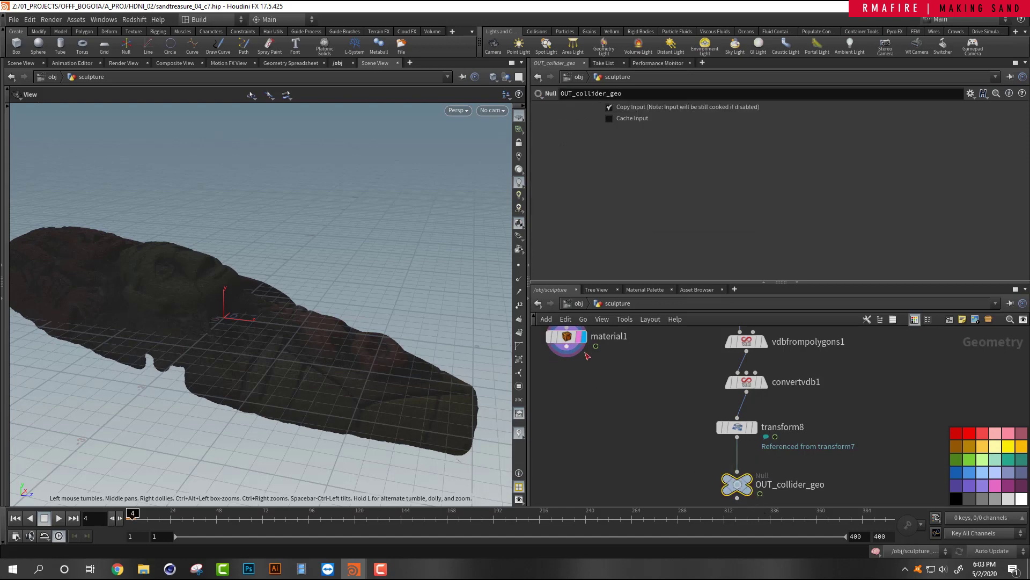
Return to the object level, open the floor1 network and find its starting grid1 node.
{"action": "left_click", "coordinate": [579, 304]}
{"action": "double_click", "coordinate": [706, 374]}
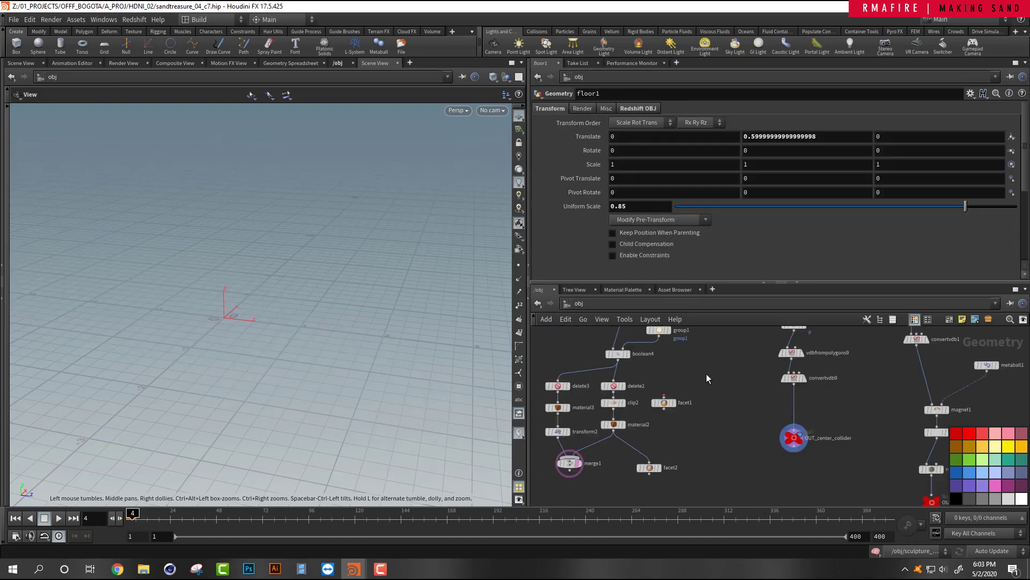
{"action": "middle_click_drag", "start_coordinate": [765, 420], "coordinate": [711, 456]}
{"action": "scroll", "coordinate": [728, 404], "scroll_direction": "down", "scroll_amount": 5}
{"action": "middle_click_drag", "start_coordinate": [730, 386], "coordinate": [751, 469]}
{"action": "scroll", "coordinate": [695, 401], "scroll_direction": "up", "scroll_amount": 7}
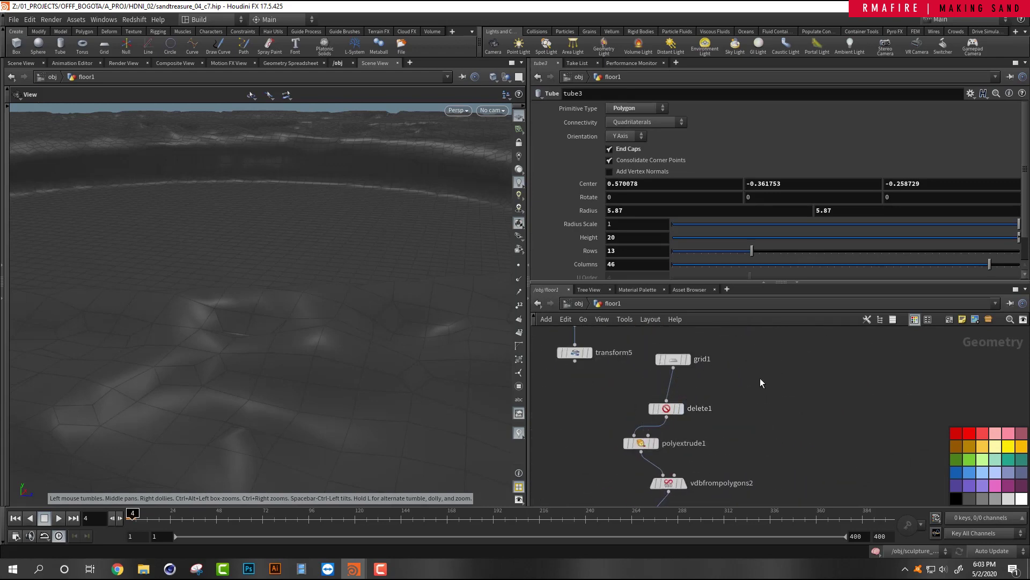
Display grid1 and examine the floor's base grid from above.
{"action": "left_click", "coordinate": [690, 360]}
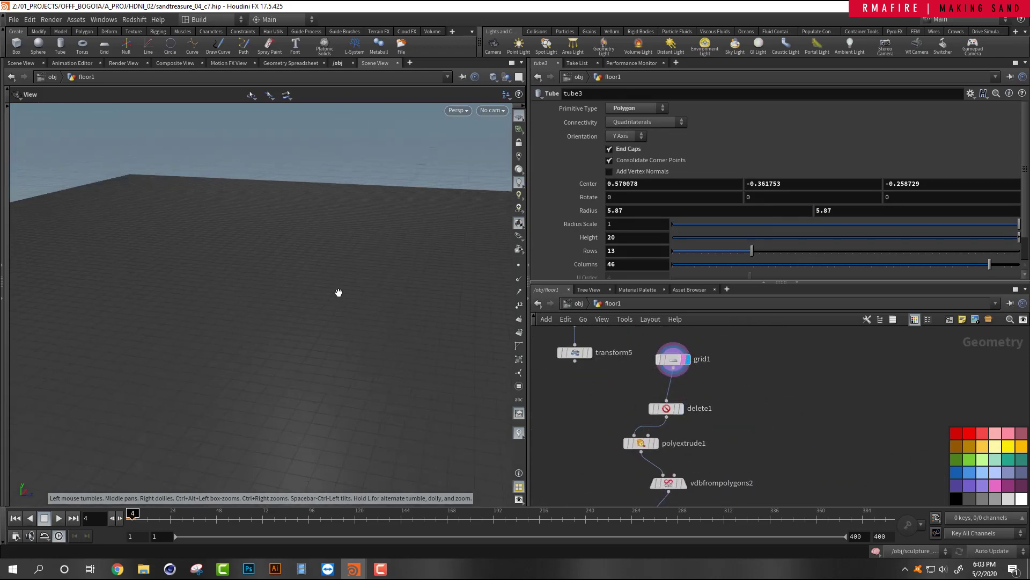
{"action": "left_click_drag", "start_coordinate": [360, 298], "coordinate": [376, 384]}
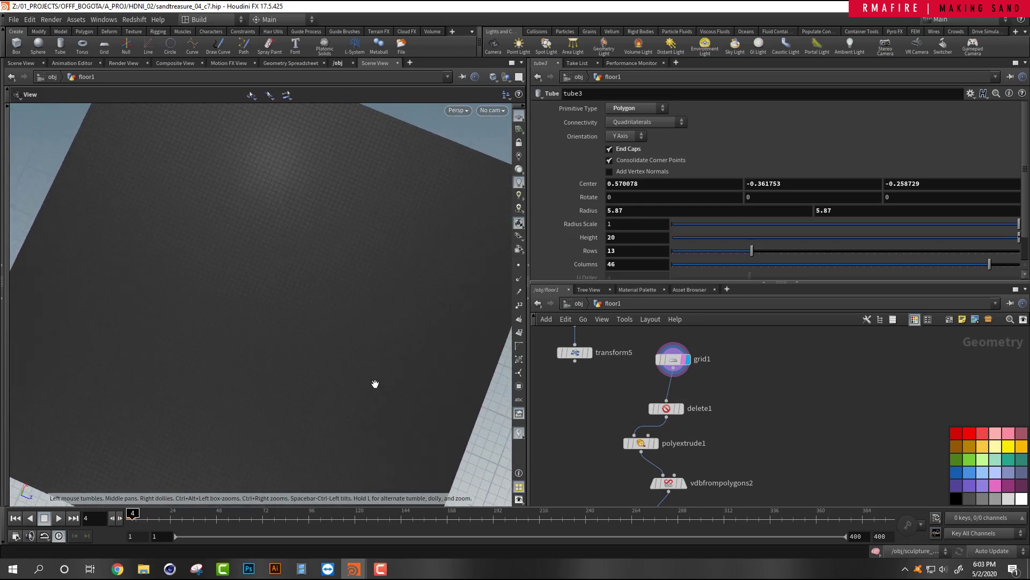
{"action": "middle_click_drag", "start_coordinate": [379, 381], "coordinate": [397, 371]}
{"action": "right_click_drag", "start_coordinate": [311, 343], "coordinate": [322, 337]}
{"action": "left_click_drag", "start_coordinate": [280, 344], "coordinate": [307, 268]}
Display delete1 and polyextrude1 in turn to examine the circular cut and its extruded thickness.
{"action": "right_click_drag", "start_coordinate": [719, 401], "coordinate": [702, 419]}
{"action": "scroll", "coordinate": [698, 413], "scroll_direction": "up", "scroll_amount": 3}
{"action": "left_click", "coordinate": [679, 387]}
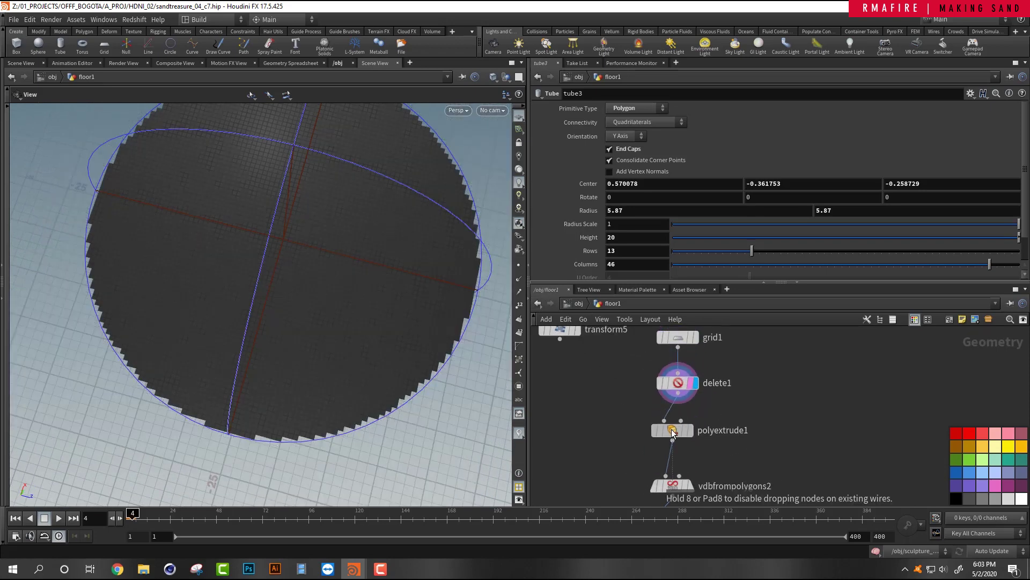
{"action": "left_click", "coordinate": [670, 432]}
{"action": "left_click_drag", "start_coordinate": [346, 247], "coordinate": [359, 427]}
Display vdbfrompolygons2 and vdbsmoothsdf1 in turn to examine the floor's VDB conversion and smoothing.
{"action": "middle_click_drag", "start_coordinate": [757, 440], "coordinate": [752, 368]}
{"action": "left_click", "coordinate": [680, 414]}
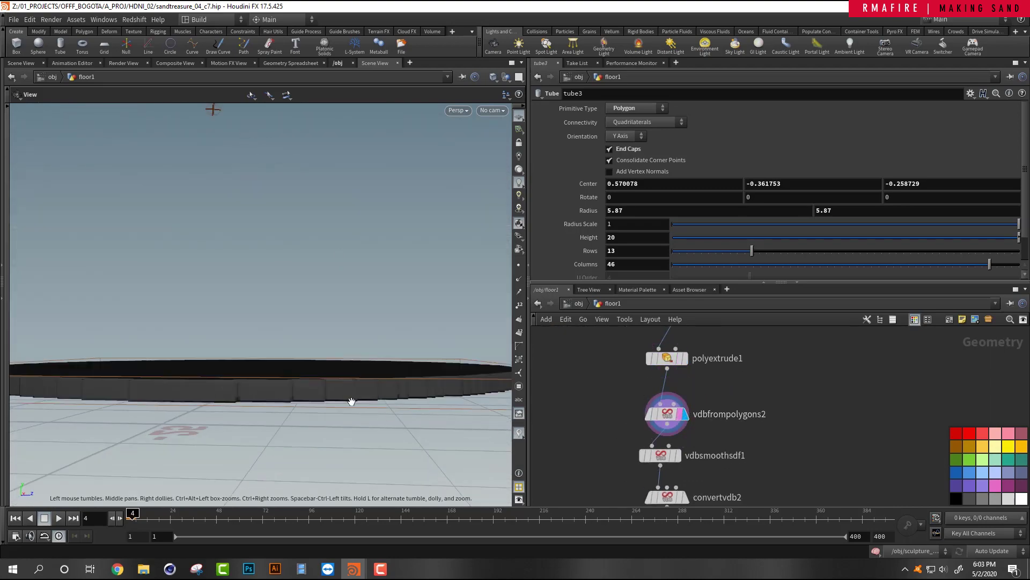
{"action": "left_click_drag", "start_coordinate": [345, 393], "coordinate": [351, 431]}
{"action": "left_click", "coordinate": [678, 455]}
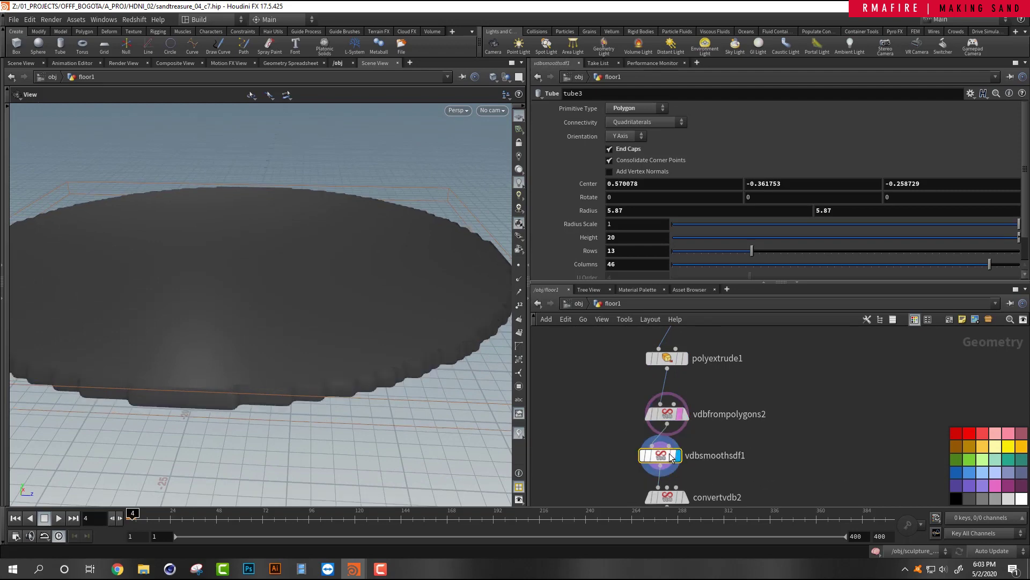
Display convertvdb2 to examine the floor's polygon mesh and its edge up close.
{"action": "left_click", "coordinate": [671, 457]}
{"action": "middle_click_drag", "start_coordinate": [773, 441], "coordinate": [770, 373]}
{"action": "left_click", "coordinate": [696, 427]}
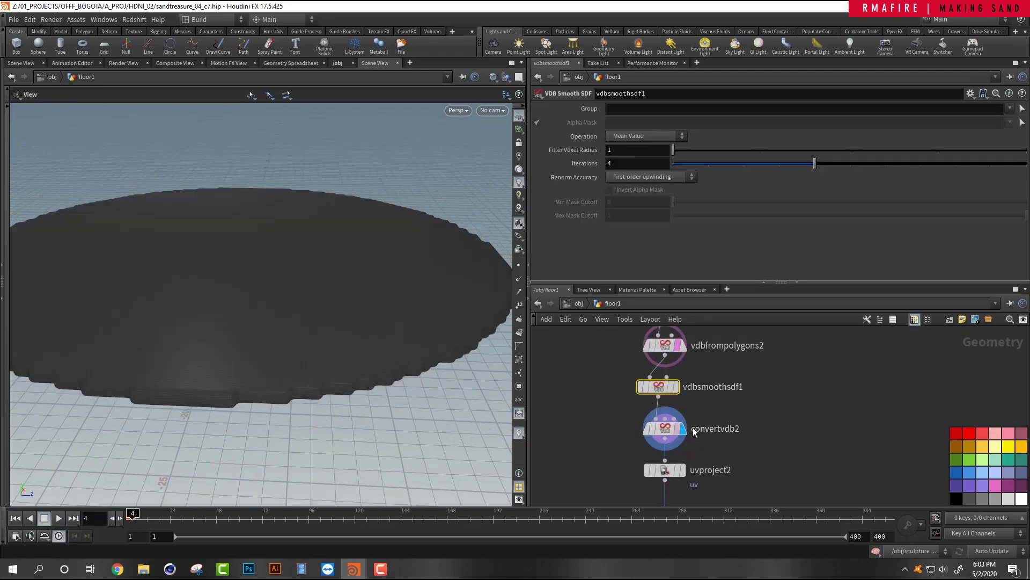
{"action": "left_click_drag", "start_coordinate": [451, 416], "coordinate": [328, 304]}
{"action": "scroll", "coordinate": [777, 421], "scroll_direction": "down", "scroll_amount": 3}
{"action": "scroll", "coordinate": [709, 396], "scroll_direction": "up", "scroll_amount": 4}
Display uvproject2 and examine its orthographic projection frame over the whole floor.
{"action": "left_click", "coordinate": [648, 396]}
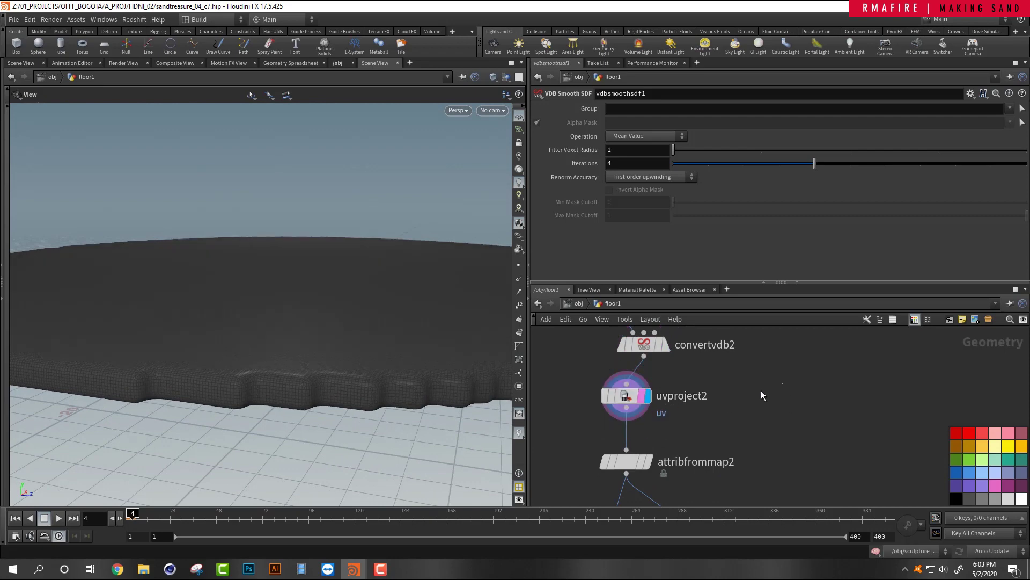
{"action": "key", "text": "h"}
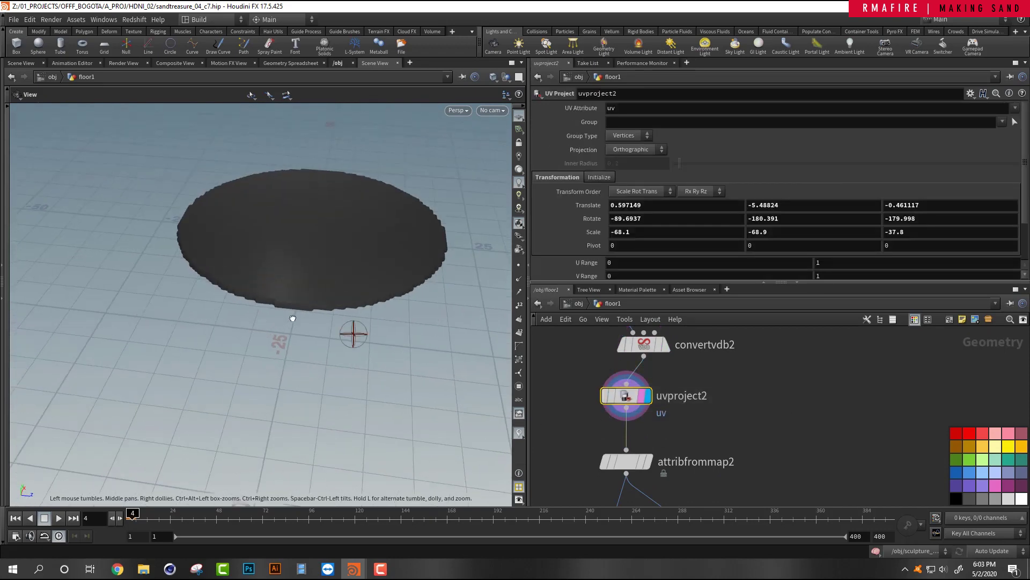
{"action": "key", "text": "Return"}
{"action": "left_click_drag", "start_coordinate": [347, 259], "coordinate": [295, 231], "text": "alt"}
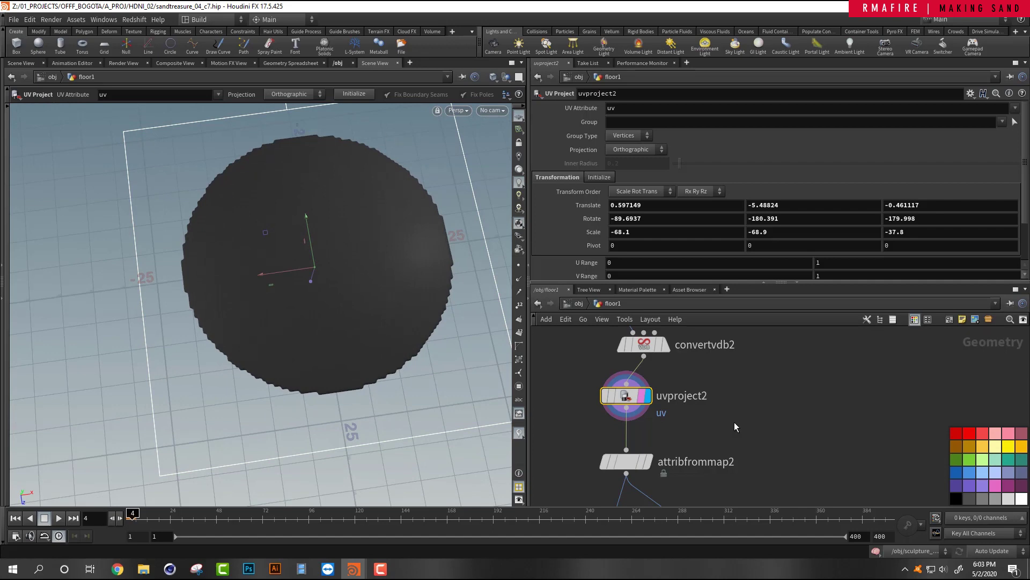
{"action": "scroll", "coordinate": [781, 439], "scroll_direction": "down", "scroll_amount": 5}
{"action": "scroll", "coordinate": [782, 407], "scroll_direction": "up", "scroll_amount": 6}
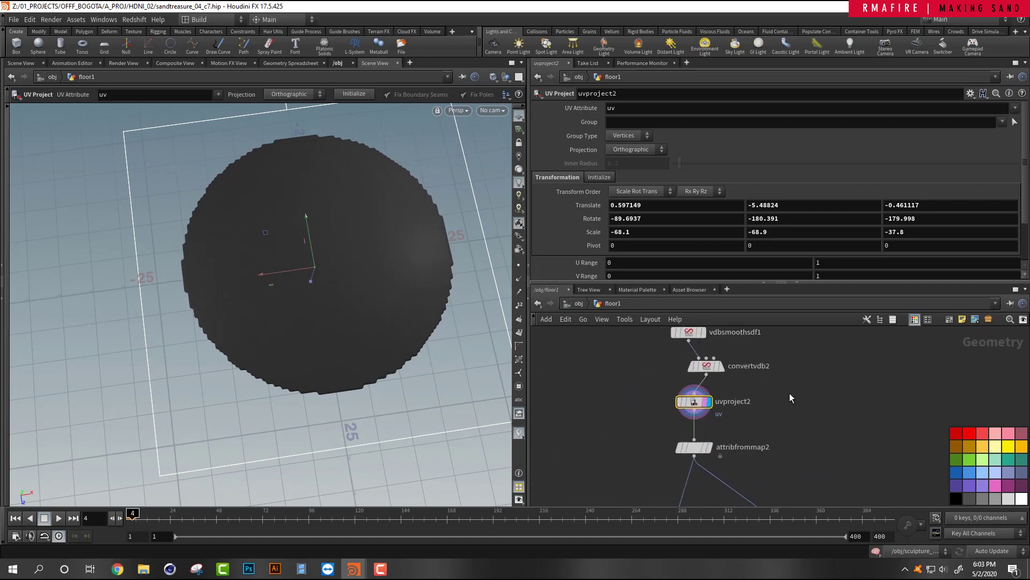
{"action": "left_click_drag", "start_coordinate": [352, 321], "coordinate": [368, 260], "text": "alt"}
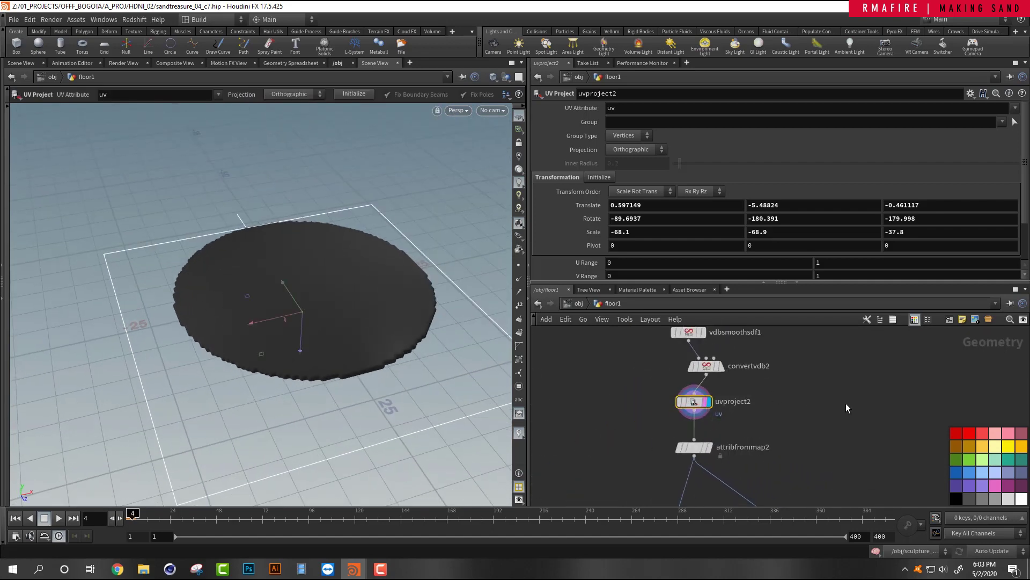
Add a UV Quick Shade node, wire it to uvproject2's output and display its checker texture on the floor.
{"action": "key", "text": "Tab"}
{"action": "type", "text": "uvq"}
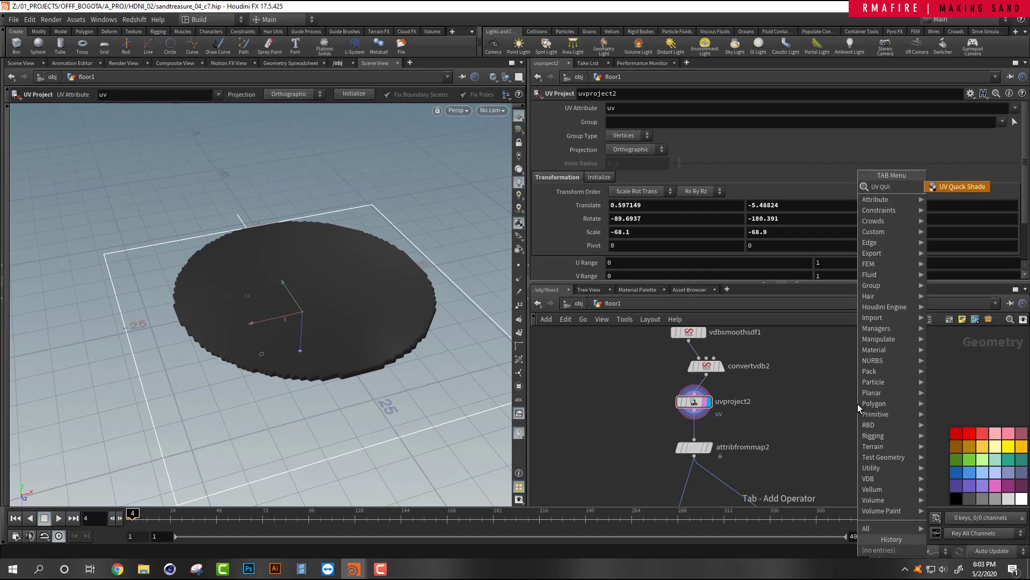
{"action": "key", "text": "Return"}
{"action": "left_click", "coordinate": [829, 450]}
{"action": "left_click", "coordinate": [693, 412]}
{"action": "left_click", "coordinate": [805, 434]}
{"action": "left_click", "coordinate": [845, 430]}
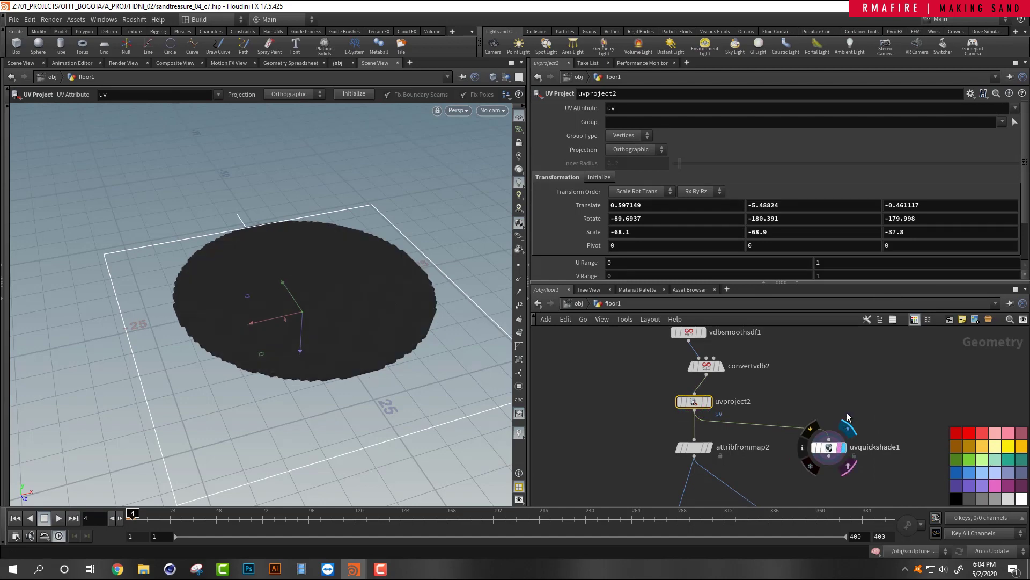
{"action": "left_click", "coordinate": [832, 446]}
{"action": "left_click_drag", "start_coordinate": [333, 306], "coordinate": [432, 304], "text": "alt"}
{"action": "right_click_drag", "start_coordinate": [298, 339], "coordinate": [240, 354], "text": "alt"}
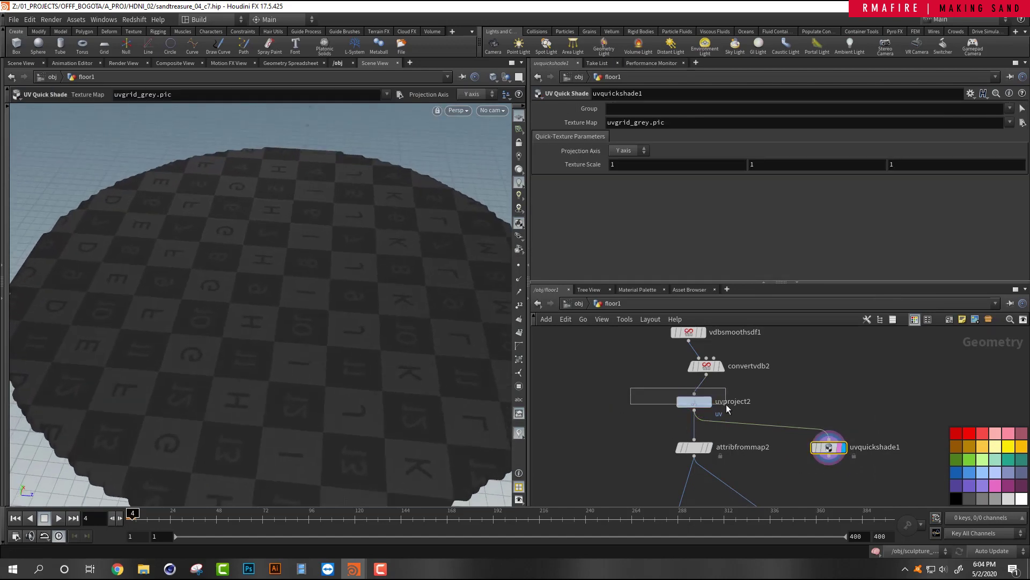
Move the uvproject2 projection to -2.19482, -5.16165, -2.43486 and set its scale to -55.7, -56.5, -25.4.
{"action": "left_click_drag", "start_coordinate": [726, 404], "coordinate": [727, 406]}
{"action": "left_click_drag", "start_coordinate": [365, 352], "coordinate": [266, 297], "text": "alt"}
{"action": "left_click_drag", "start_coordinate": [360, 369], "coordinate": [392, 398], "text": "alt"}
{"action": "middle_click_drag", "start_coordinate": [371, 365], "coordinate": [486, 371]}
{"action": "middle_click_drag", "start_coordinate": [593, 231], "coordinate": [649, 220]}
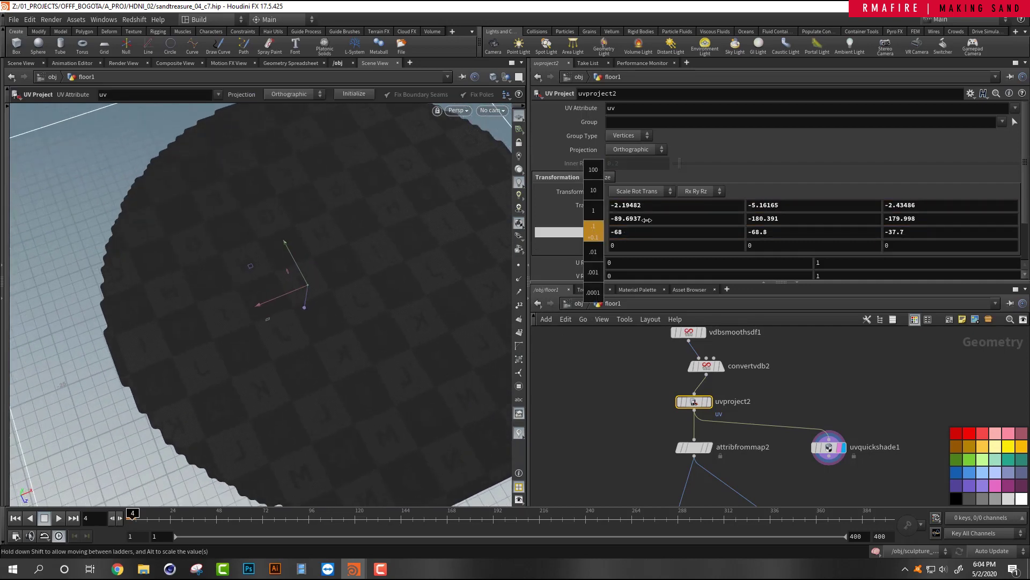
{"action": "middle_click_drag", "start_coordinate": [13, 228], "coordinate": [582, 242]}
{"action": "left_click_drag", "start_coordinate": [331, 338], "coordinate": [368, 327], "text": "alt"}
{"action": "right_click_drag", "start_coordinate": [369, 327], "coordinate": [345, 327], "text": "alt"}
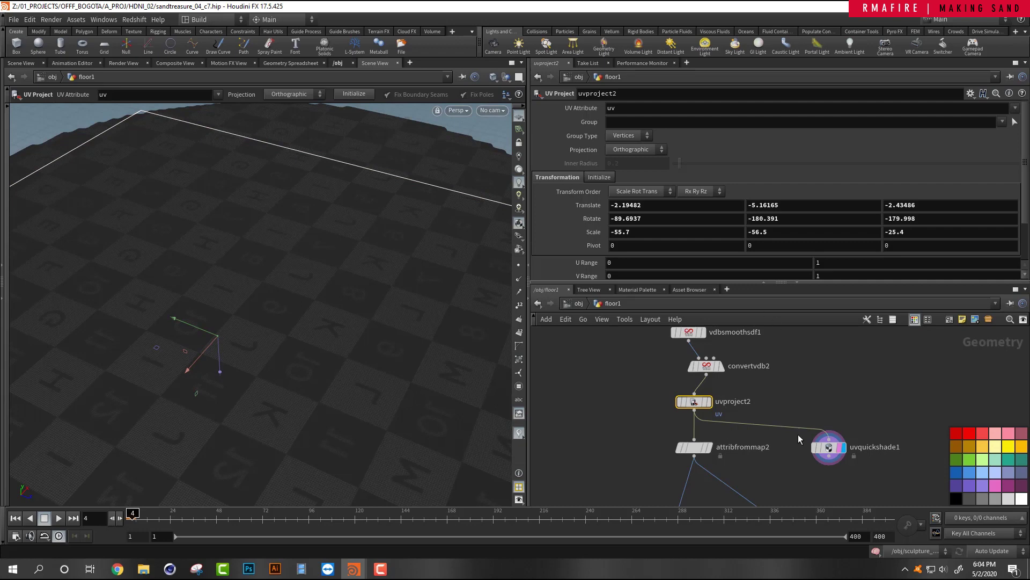
Display attribfrommap2 to examine the colour map transferred onto the floor.
{"action": "left_click_drag", "start_coordinate": [874, 459], "coordinate": [875, 459]}
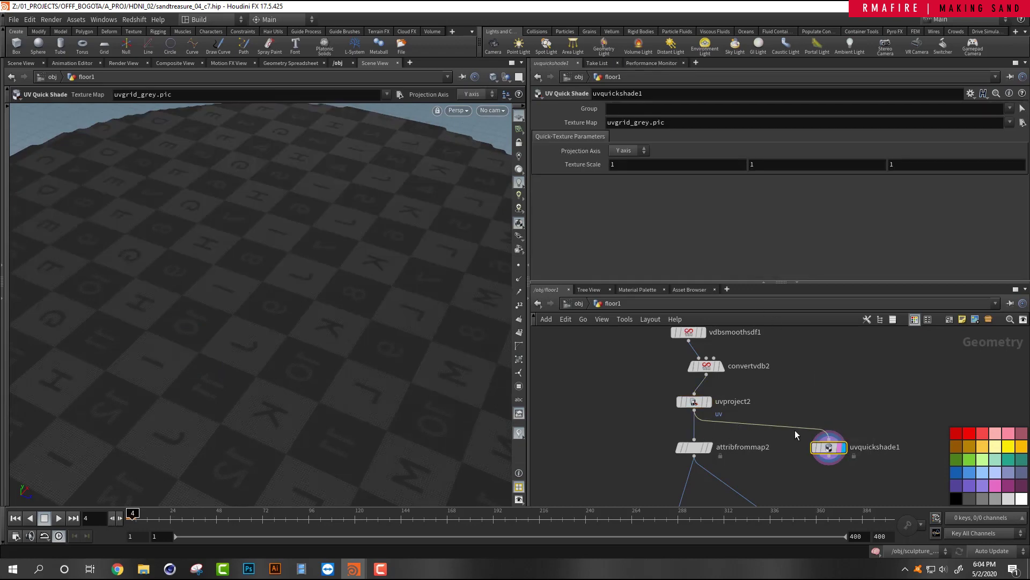
{"action": "middle_click_drag", "start_coordinate": [884, 402], "coordinate": [844, 342]}
{"action": "scroll", "coordinate": [846, 346], "scroll_direction": "down", "scroll_amount": 5}
{"action": "scroll", "coordinate": [786, 361], "scroll_direction": "up", "scroll_amount": 6}
{"action": "middle_click_drag", "start_coordinate": [821, 396], "coordinate": [775, 450]}
{"action": "left_click_drag", "start_coordinate": [772, 463], "coordinate": [694, 452]}
{"action": "left_click", "coordinate": [720, 429]}
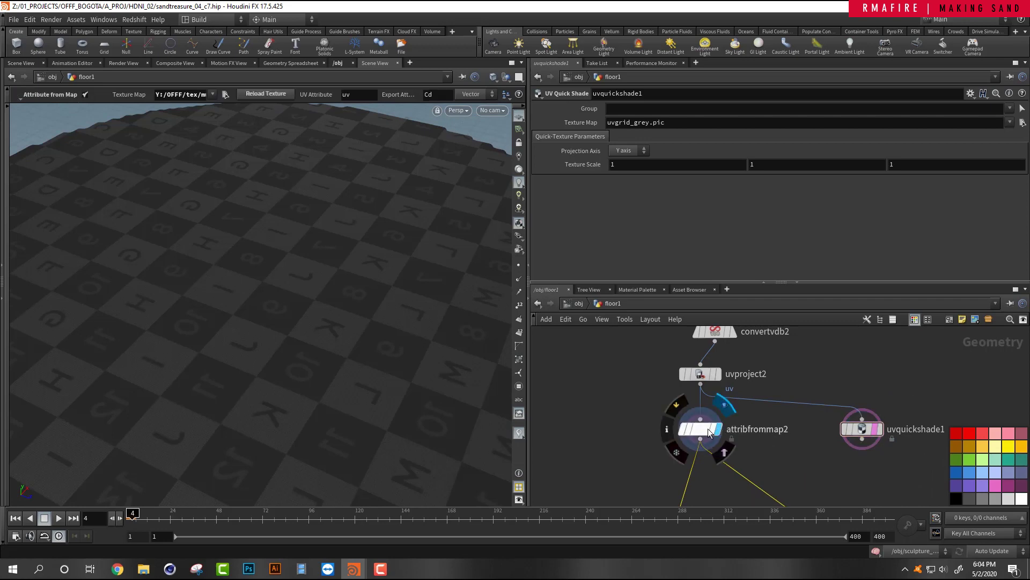
{"action": "right_click_drag", "start_coordinate": [321, 376], "coordinate": [391, 306]}
{"action": "left_click_drag", "start_coordinate": [346, 312], "coordinate": [288, 300]}
Set uvquickshade1's texture map to attribfrommap2's image, Y:/OFFF/tex/muiscas/3_color_01.jpg, and display the result.
{"action": "left_click_drag", "start_coordinate": [644, 414], "coordinate": [703, 443]}
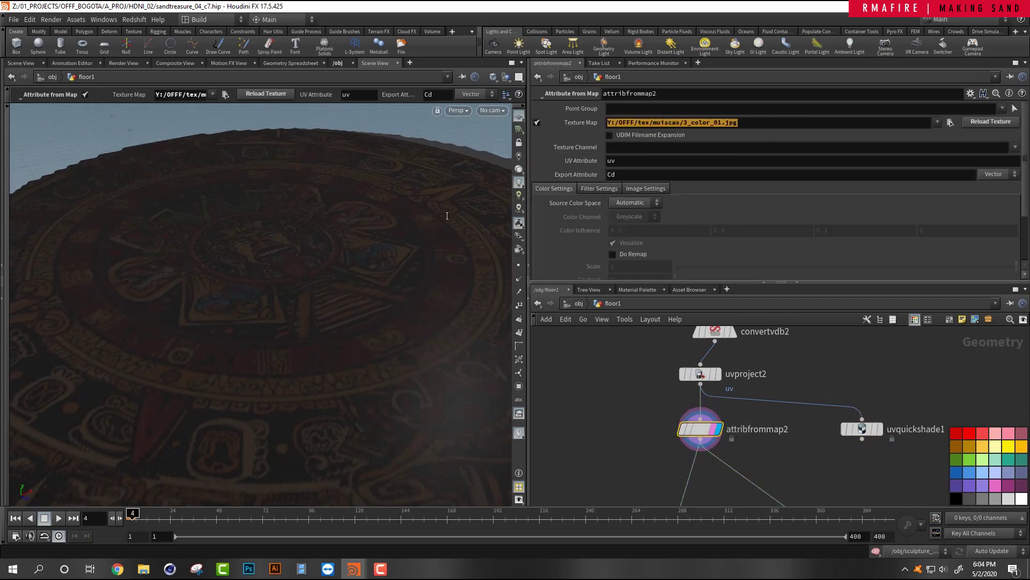
{"action": "left_click", "coordinate": [858, 429]}
{"action": "left_click", "coordinate": [878, 430]}
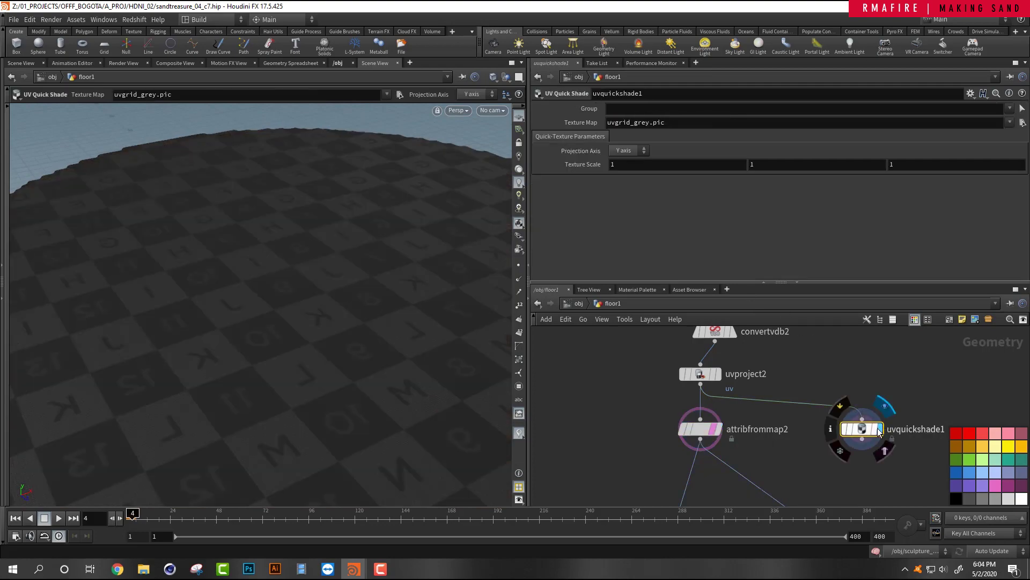
{"action": "key", "text": "ctrl+a"}
{"action": "type", "text": "Y:/OFFF/tex/muiscas/3_color_01.jpg"}
{"action": "key", "text": "Return"}
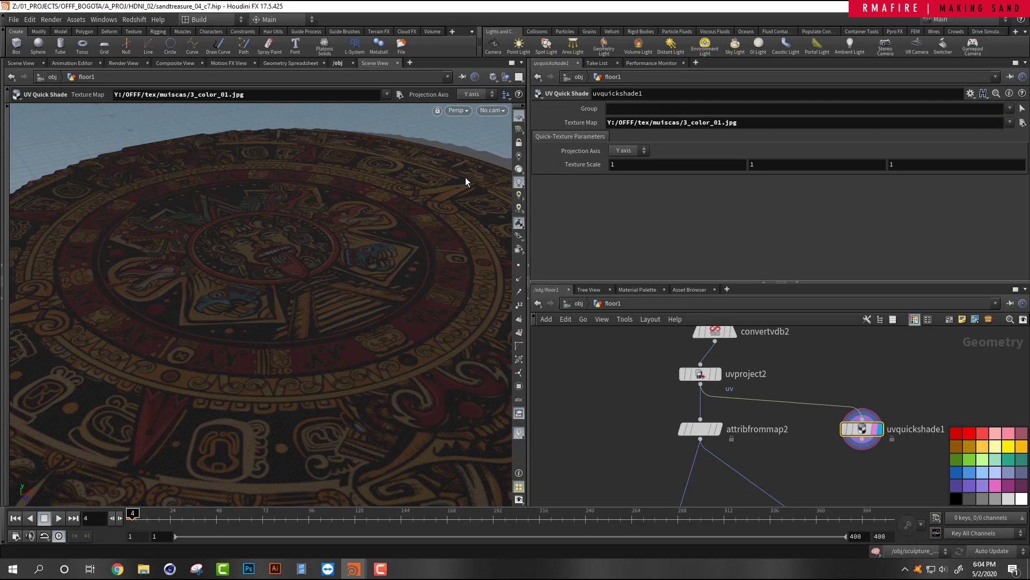
Move the uvproject2 projection to 0.203731, -5.96001, -0.85684 and inspect the texture's centre up close.
{"action": "left_click_drag", "start_coordinate": [298, 265], "coordinate": [343, 361]}
{"action": "scroll", "coordinate": [300, 273], "scroll_direction": "down", "scroll_amount": 3}
{"action": "left_click", "coordinate": [695, 373]}
{"action": "mouse_move", "coordinate": [401, 411]}
{"action": "middle_mouse_down"}
{"action": "mouse_move", "coordinate": [449, 436]}
{"action": "mouse_move", "coordinate": [439, 401]}
{"action": "mouse_move", "coordinate": [407, 430]}
{"action": "middle_mouse_up"}
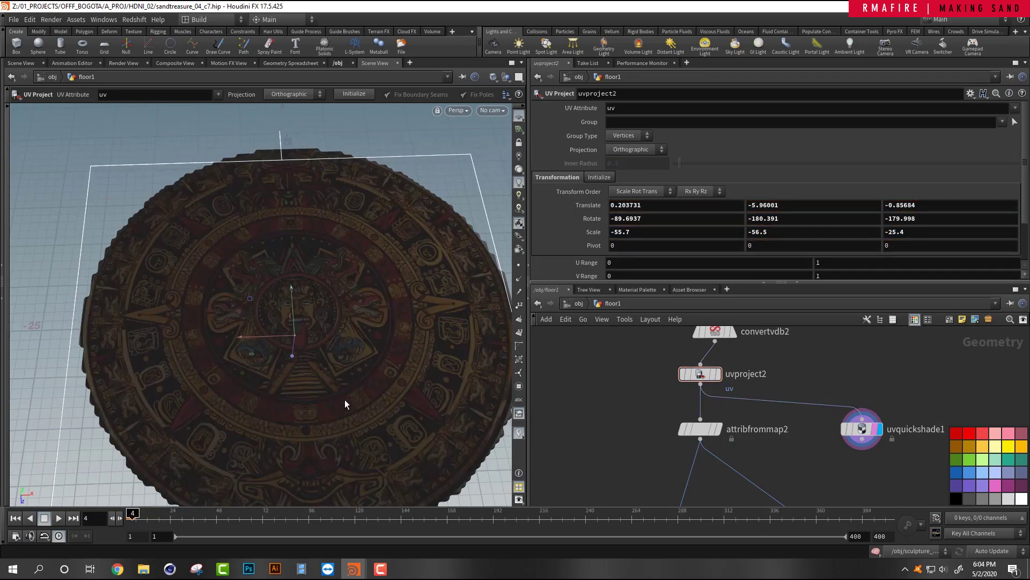
{"action": "right_click_drag", "start_coordinate": [312, 384], "coordinate": [333, 312]}
{"action": "left_click_drag", "start_coordinate": [333, 312], "coordinate": [405, 279]}
{"action": "right_click_drag", "start_coordinate": [358, 332], "coordinate": [376, 347]}
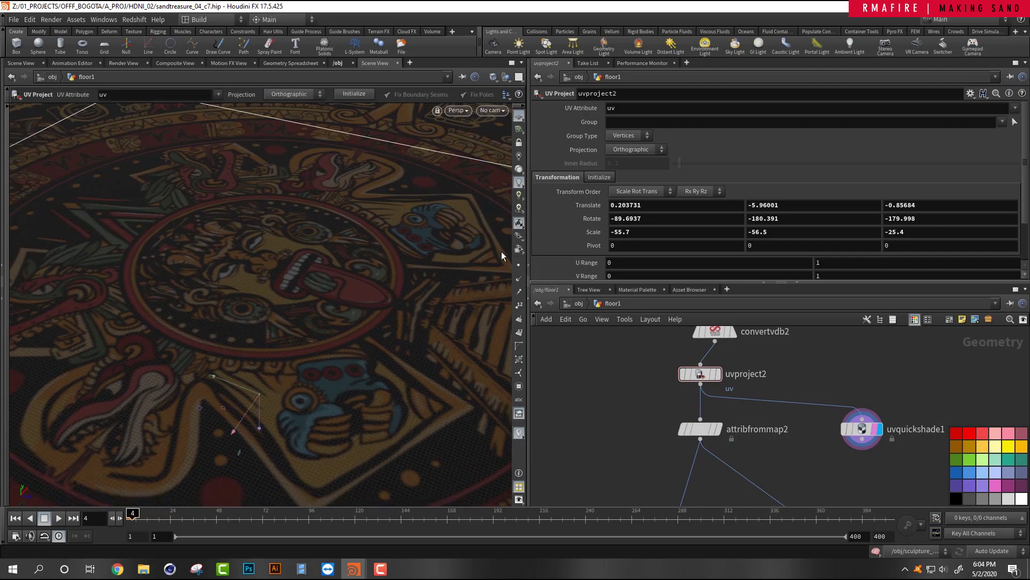
Find attribfrommap2 above the boolean2 branch and display it.
{"action": "scroll", "coordinate": [781, 363], "scroll_direction": "down", "scroll_amount": 6}
{"action": "middle_click_drag", "start_coordinate": [828, 402], "coordinate": [710, 470]}
{"action": "scroll", "coordinate": [729, 427], "scroll_direction": "up", "scroll_amount": 1}
{"action": "scroll", "coordinate": [728, 426], "scroll_direction": "up", "scroll_amount": 4}
{"action": "scroll", "coordinate": [731, 401], "scroll_direction": "down", "scroll_amount": 2}
{"action": "scroll", "coordinate": [697, 410], "scroll_direction": "up", "scroll_amount": 2}
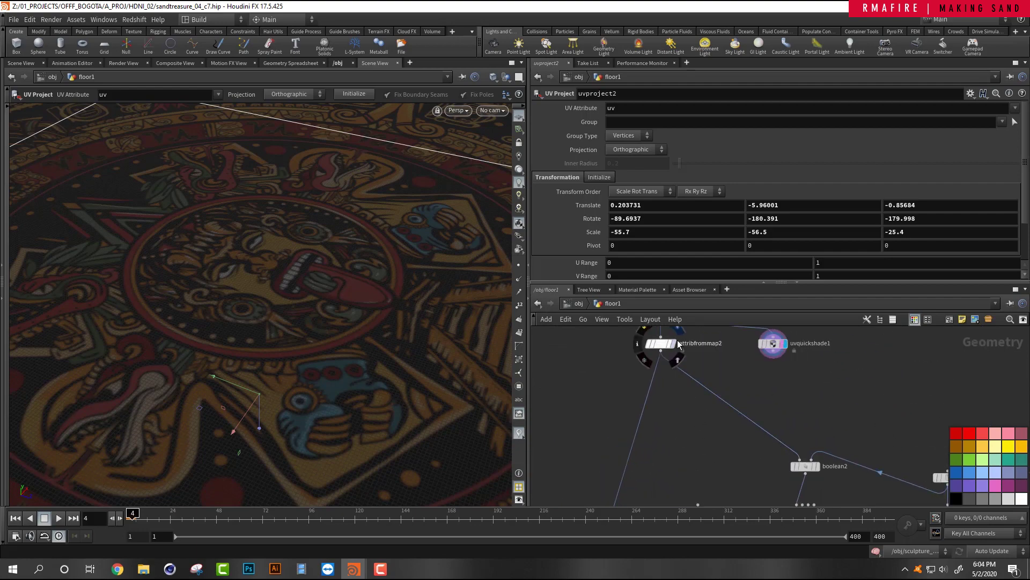
{"action": "left_click", "coordinate": [668, 348]}
Detach attribfrommap2 from uvproject2 and wire uvproject2's output back into it.
{"action": "left_click_drag", "start_coordinate": [668, 348], "coordinate": [707, 398]}
{"action": "middle_click_drag", "start_coordinate": [747, 361], "coordinate": [710, 433]}
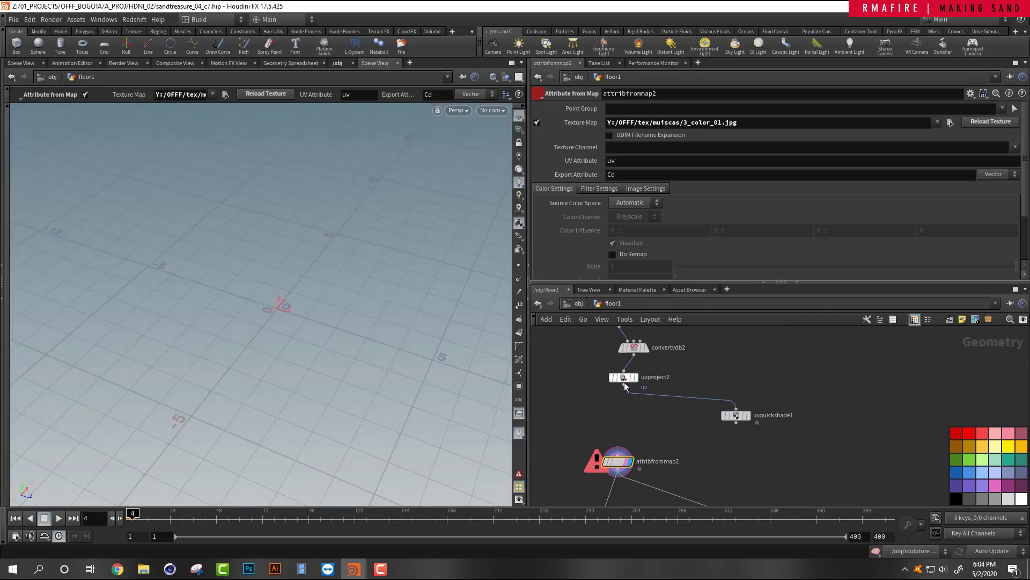
{"action": "left_click", "coordinate": [624, 378]}
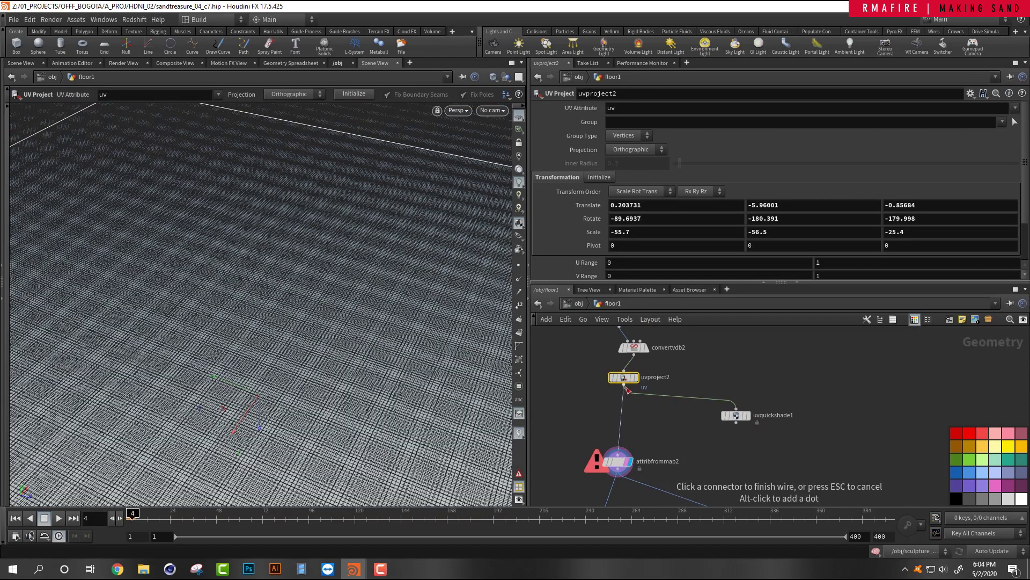
Open the node info of uvproject2 and attribfrommap2 in turn to compare their attributes.
{"action": "scroll", "coordinate": [626, 379], "scroll_direction": "up", "scroll_amount": 3}
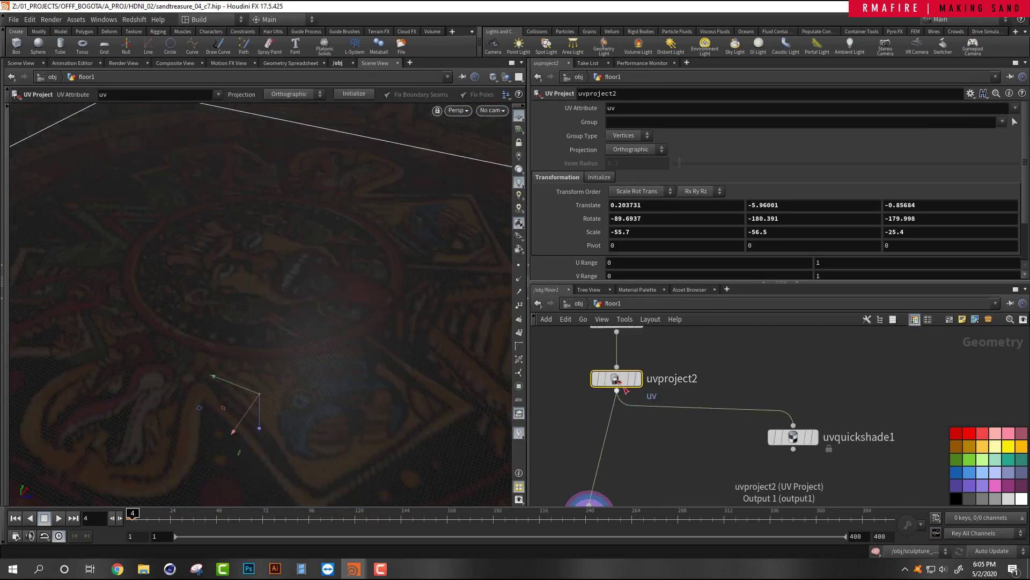
{"action": "middle_click", "coordinate": [622, 388]}
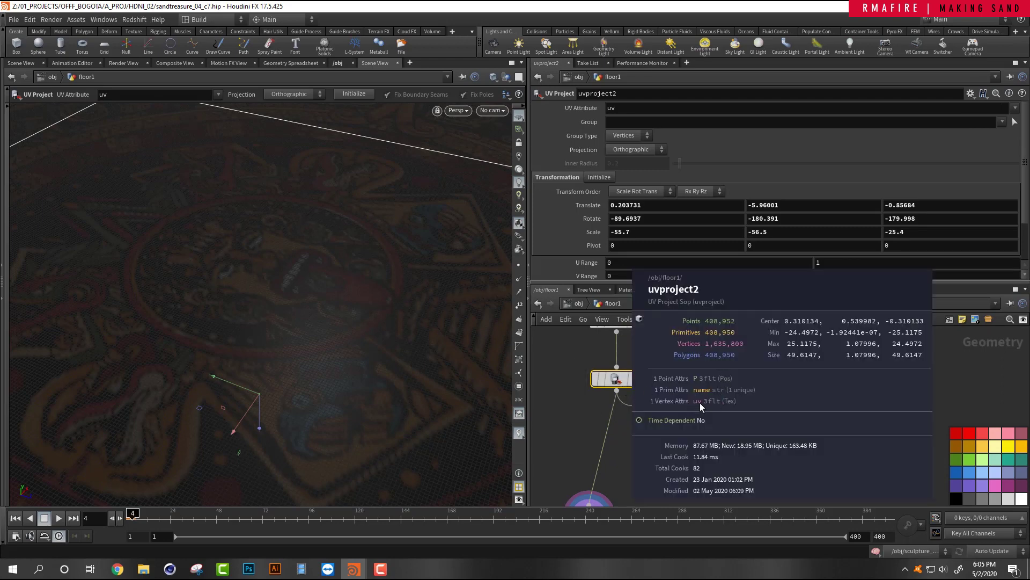
{"action": "middle_click_drag", "start_coordinate": [616, 476], "coordinate": [628, 448]}
{"action": "middle_click", "coordinate": [628, 447]}
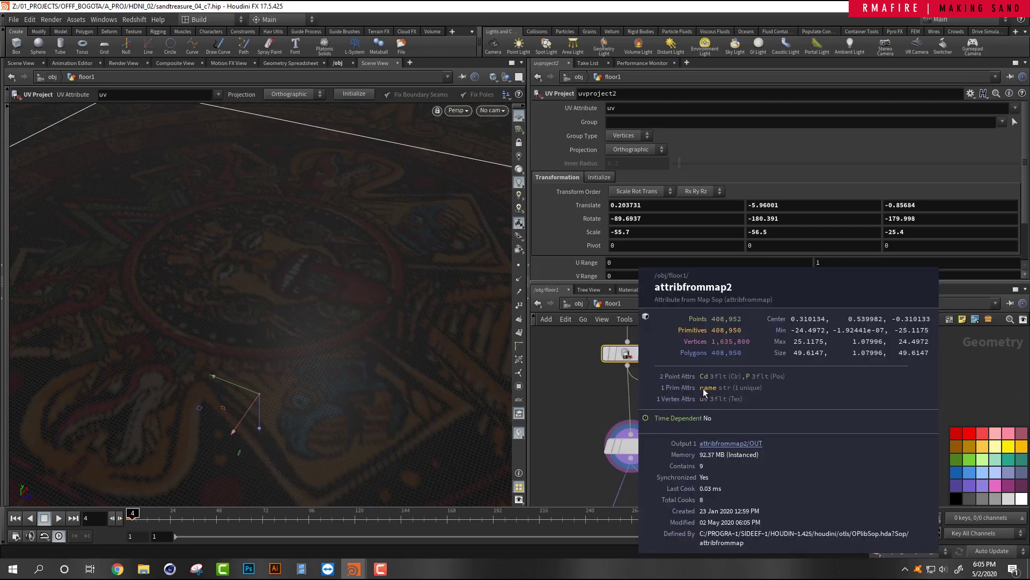
Display boolean2 to examine the circular cut in the centre of the textured floor.
{"action": "scroll", "coordinate": [702, 433], "scroll_direction": "down", "scroll_amount": 5}
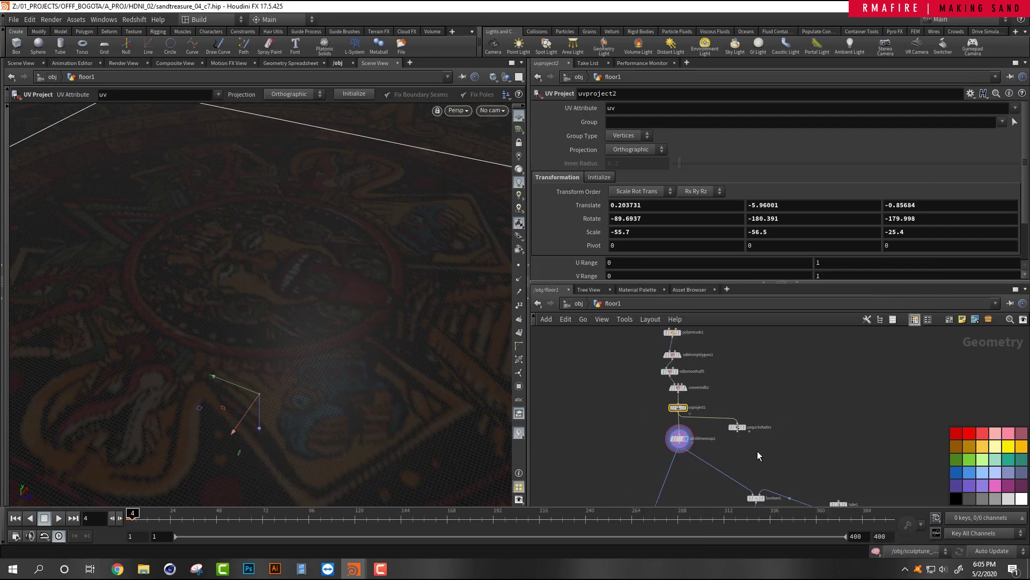
{"action": "middle_click_drag", "start_coordinate": [758, 451], "coordinate": [702, 340]}
{"action": "scroll", "coordinate": [713, 393], "scroll_direction": "up", "scroll_amount": 3}
{"action": "mouse_move", "coordinate": [700, 374]}
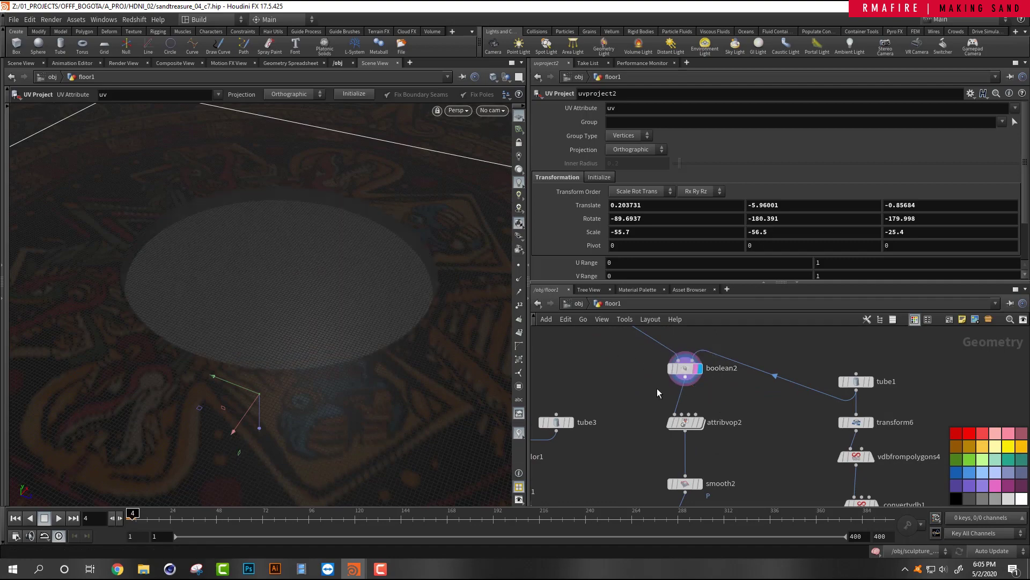
{"action": "right_click_drag", "start_coordinate": [393, 294], "coordinate": [421, 328], "text": "alt"}
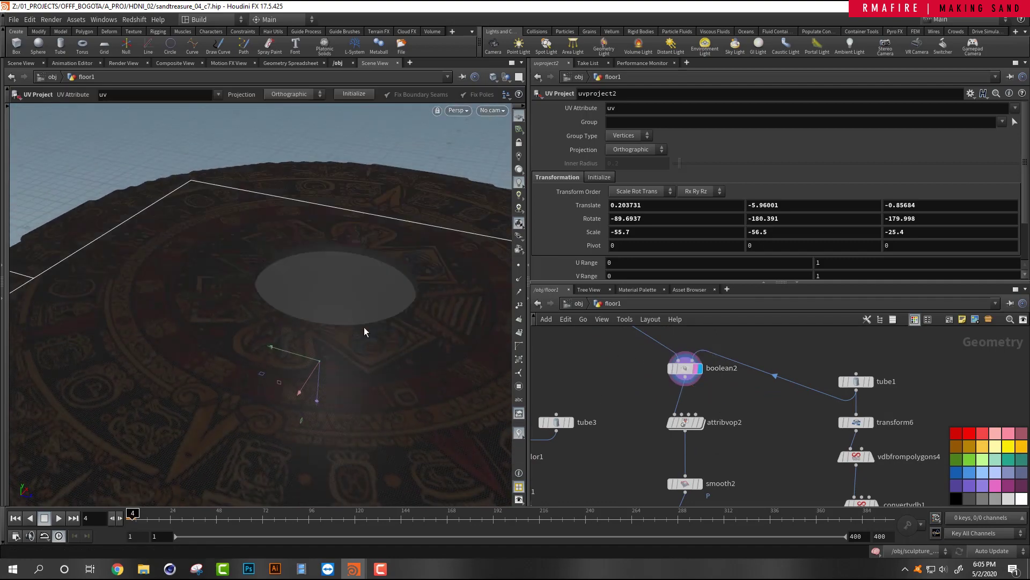
{"action": "right_click_drag", "start_coordinate": [337, 300], "coordinate": [481, 266], "text": "alt"}
{"action": "middle_click_drag", "start_coordinate": [481, 267], "coordinate": [428, 304], "text": "alt"}
{"action": "left_click_drag", "start_coordinate": [428, 304], "coordinate": [439, 328], "text": "alt"}
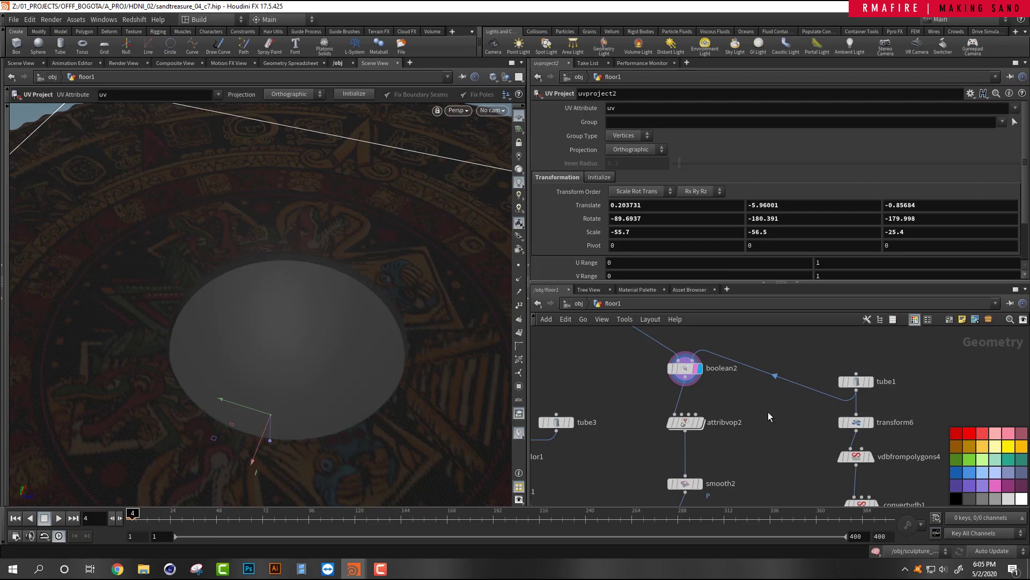
Display and select attribvop2 to examine the relief it displaces on the floor.
{"action": "scroll", "coordinate": [767, 411], "scroll_direction": "down", "scroll_amount": 3}
{"action": "scroll", "coordinate": [725, 376], "scroll_direction": "up", "scroll_amount": 6}
{"action": "middle_click_drag", "start_coordinate": [707, 368], "coordinate": [759, 365]}
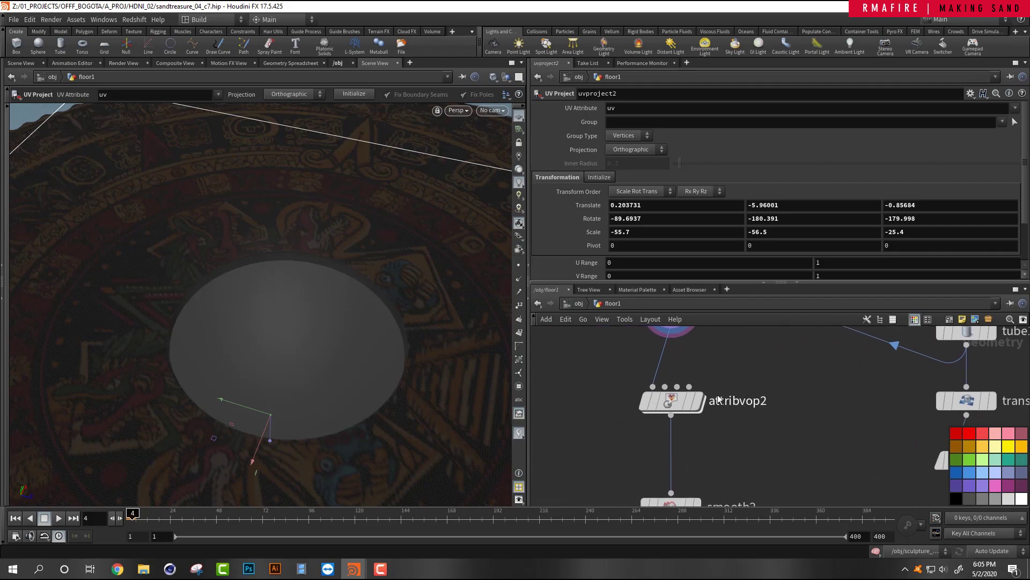
{"action": "left_click", "coordinate": [704, 433]}
{"action": "left_click", "coordinate": [706, 368]}
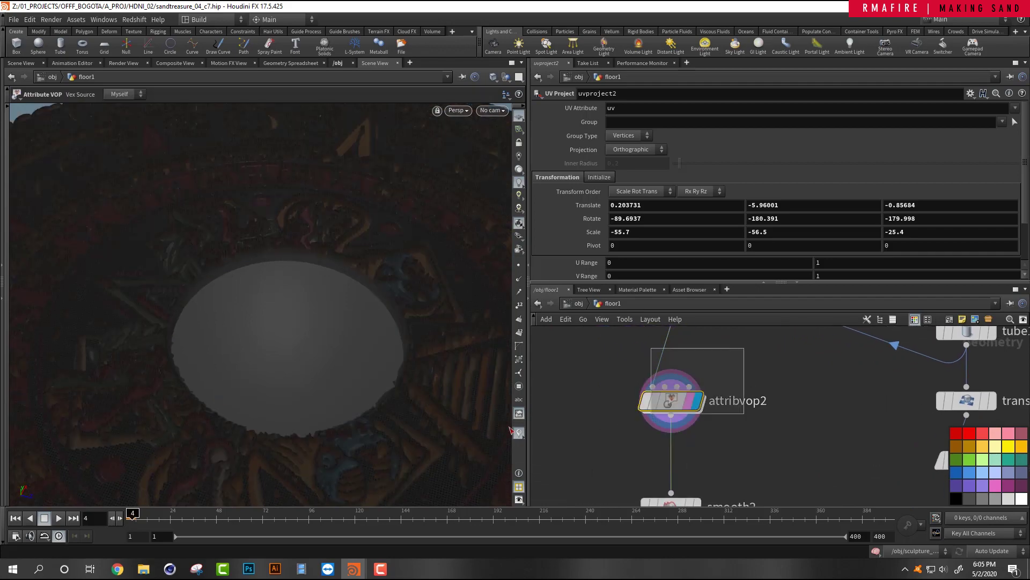
{"action": "left_click_drag", "start_coordinate": [745, 348], "coordinate": [651, 418]}
{"action": "left_click_drag", "start_coordinate": [439, 442], "coordinate": [348, 347], "text": "alt"}
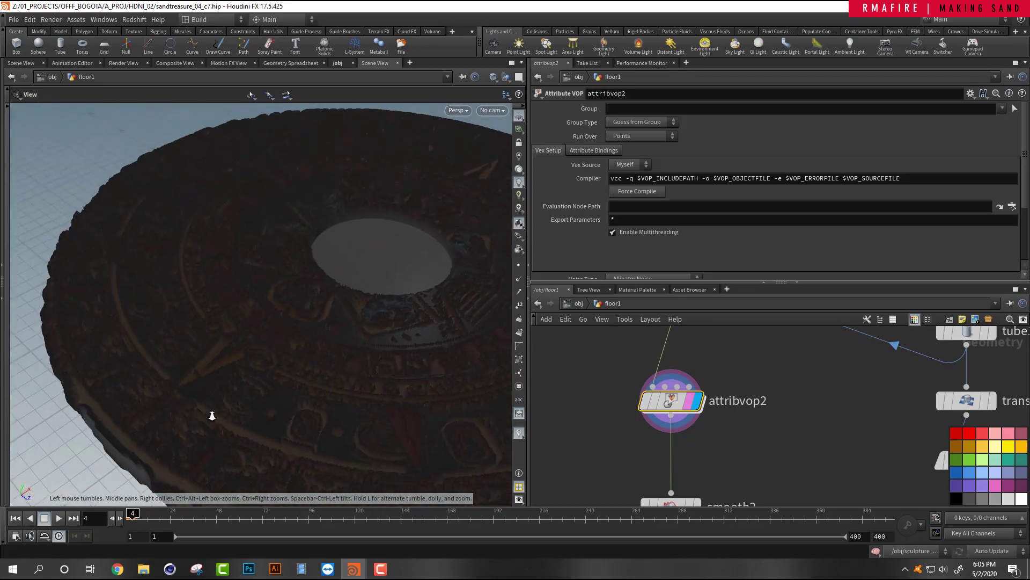
{"action": "right_click_drag", "start_coordinate": [236, 403], "coordinate": [268, 403], "text": "alt"}
Display vdbfrompolygons9 and convertvdb9 below smooth2 in turn to examine the relief's VDB conversion.
{"action": "scroll", "coordinate": [668, 386], "scroll_direction": "down", "scroll_amount": 3}
{"action": "middle_click_drag", "start_coordinate": [730, 398], "coordinate": [724, 348]}
{"action": "scroll", "coordinate": [695, 376], "scroll_direction": "up", "scroll_amount": 3}
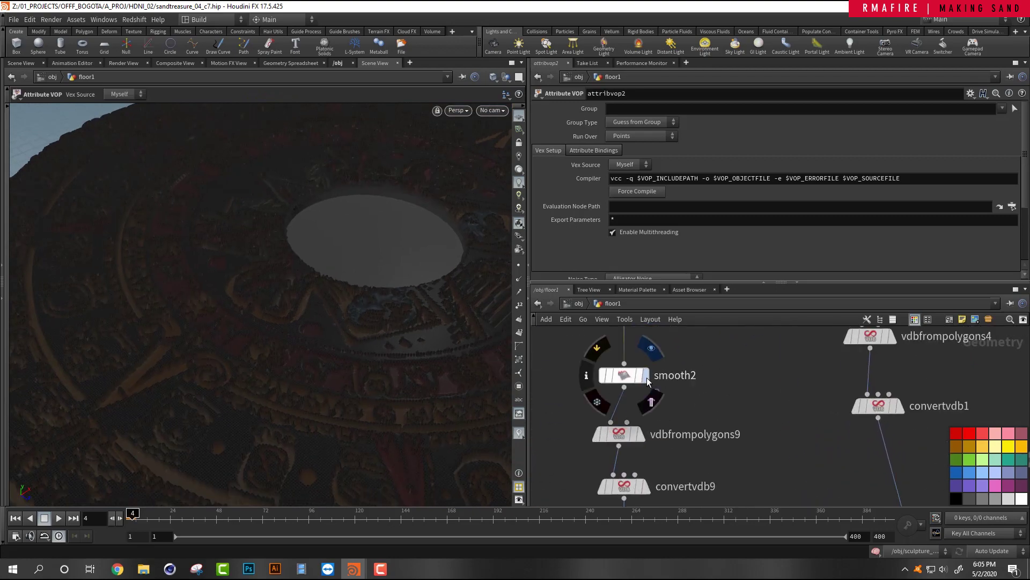
{"action": "middle_click_drag", "start_coordinate": [779, 418], "coordinate": [741, 360]}
{"action": "left_click", "coordinate": [598, 378]}
{"action": "left_click", "coordinate": [602, 428]}
{"action": "scroll", "coordinate": [703, 407], "scroll_direction": "down", "scroll_amount": 2}
{"action": "left_click_drag", "start_coordinate": [478, 368], "coordinate": [265, 345], "text": "alt"}
{"action": "right_click_drag", "start_coordinate": [265, 345], "coordinate": [364, 449], "text": "alt"}
{"action": "middle_click_drag", "start_coordinate": [363, 448], "coordinate": [330, 482], "text": "alt"}
Display the OUT_center_collider null and examine the floor's recessed centre and surrounding relief up close.
{"action": "middle_click_drag", "start_coordinate": [679, 413], "coordinate": [698, 333]}
{"action": "scroll", "coordinate": [692, 392], "scroll_direction": "up", "scroll_amount": 2}
{"action": "left_click", "coordinate": [629, 442]}
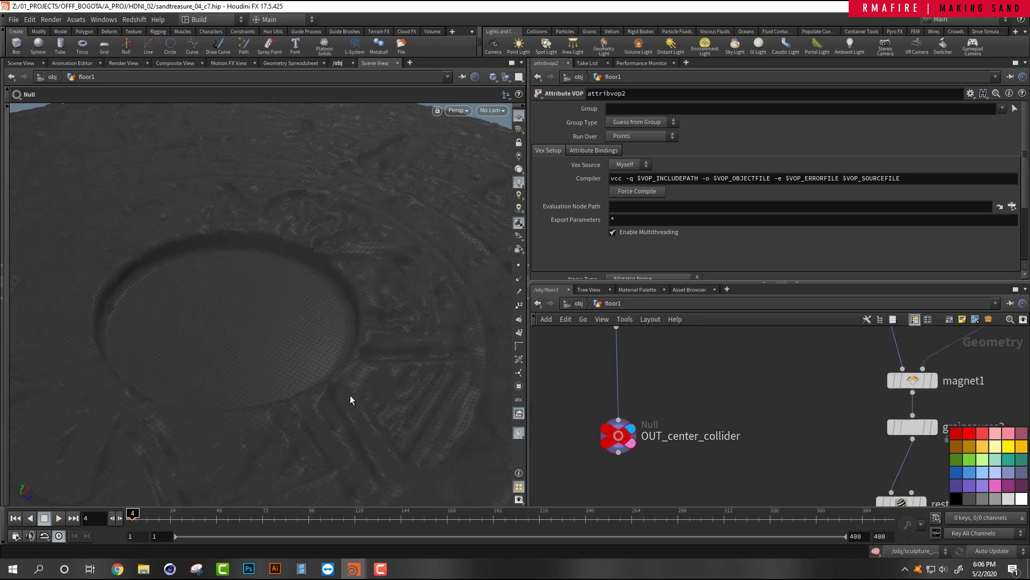
{"action": "key", "text": "Escape"}
{"action": "left_click_drag", "start_coordinate": [288, 376], "coordinate": [152, 418]}
{"action": "left_click_drag", "start_coordinate": [235, 405], "coordinate": [290, 407]}
{"action": "right_click_drag", "start_coordinate": [290, 407], "coordinate": [267, 333]}
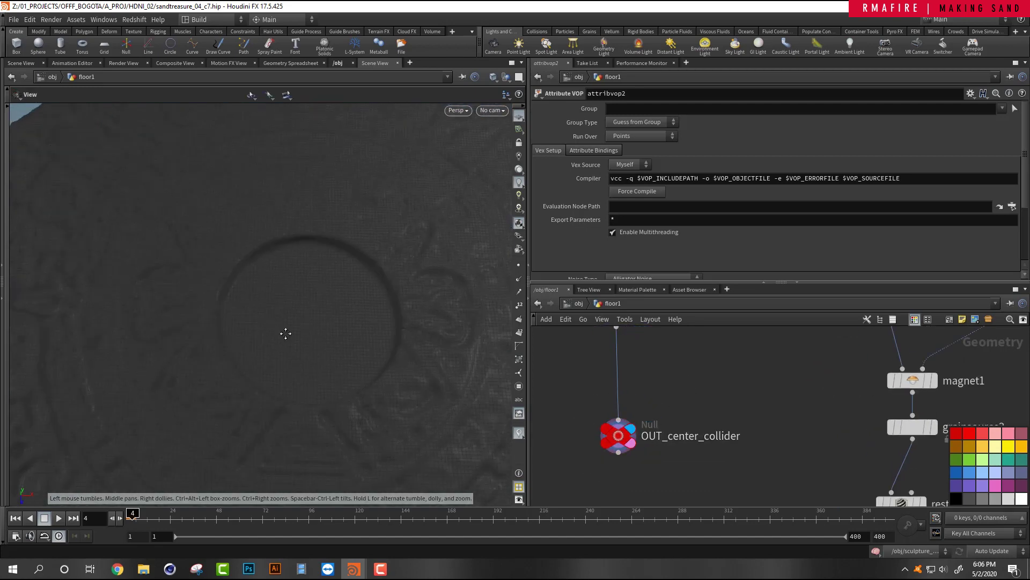
{"action": "middle_click_drag", "start_coordinate": [439, 370], "coordinate": [395, 331]}
{"action": "left_click_drag", "start_coordinate": [395, 331], "coordinate": [403, 391]}
{"action": "right_click_drag", "start_coordinate": [403, 391], "coordinate": [520, 292]}
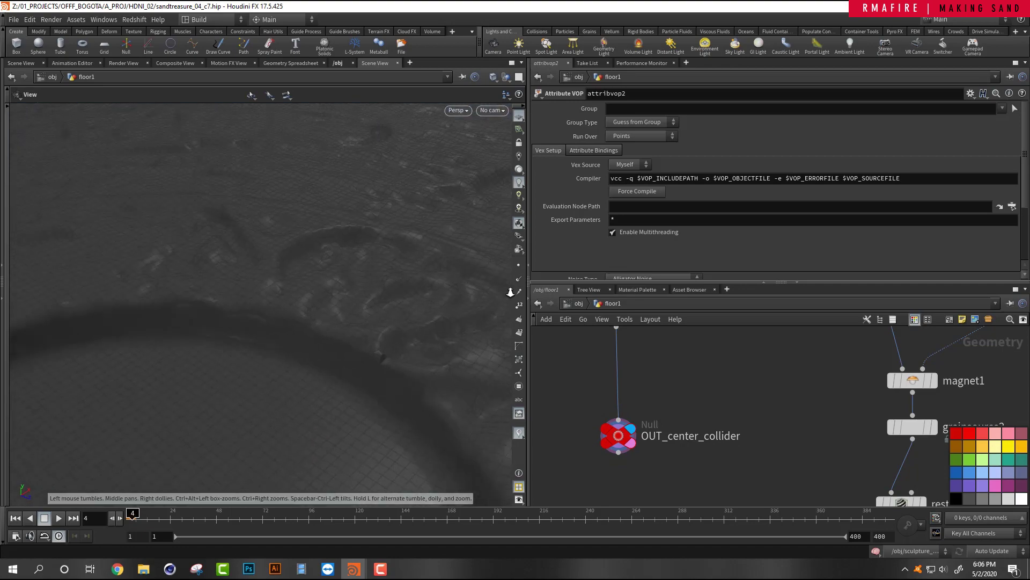
Examine the rim of the collider floor's recess and the raised relief around it from several low angles.
{"action": "left_click_drag", "start_coordinate": [520, 292], "coordinate": [410, 349]}
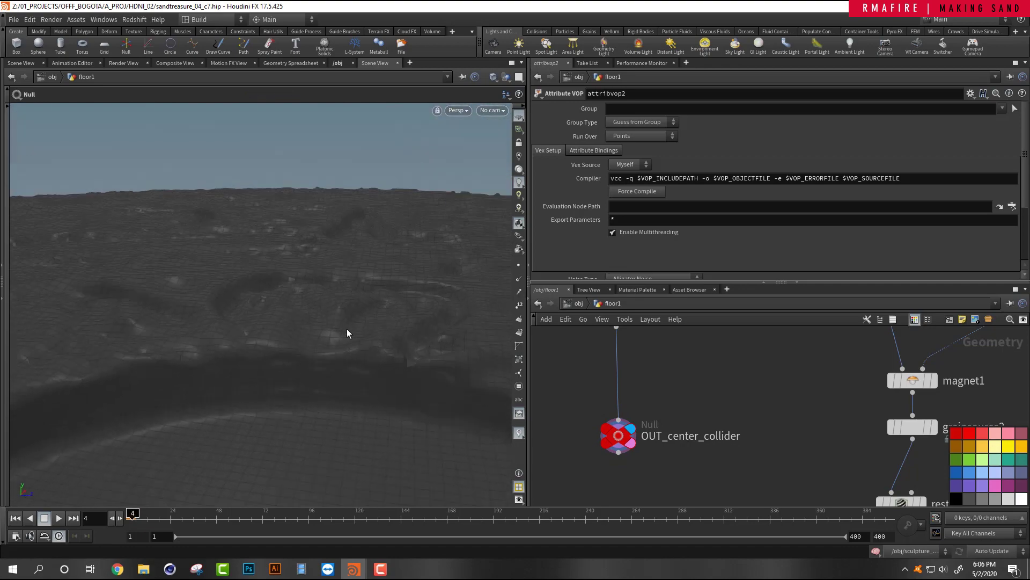
{"action": "left_click_drag", "start_coordinate": [342, 332], "coordinate": [281, 358]}
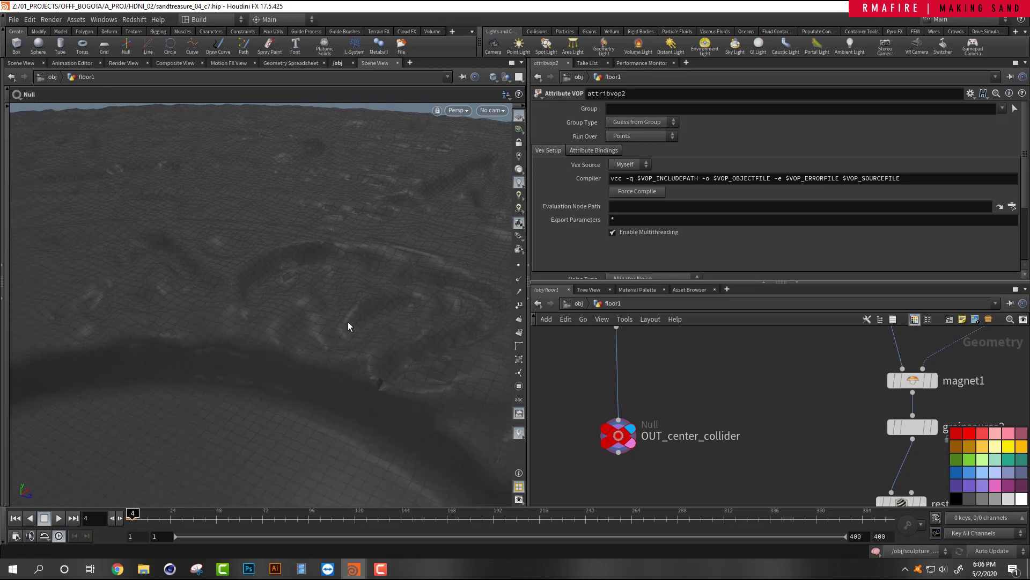
{"action": "left_click_drag", "start_coordinate": [349, 322], "coordinate": [343, 297]}
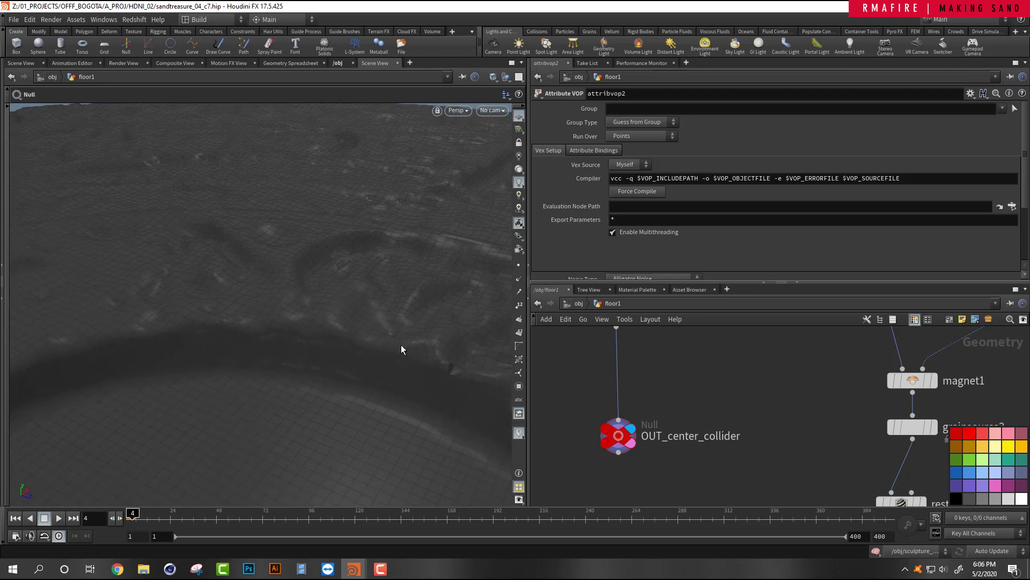
{"action": "left_click_drag", "start_coordinate": [401, 349], "coordinate": [329, 332]}
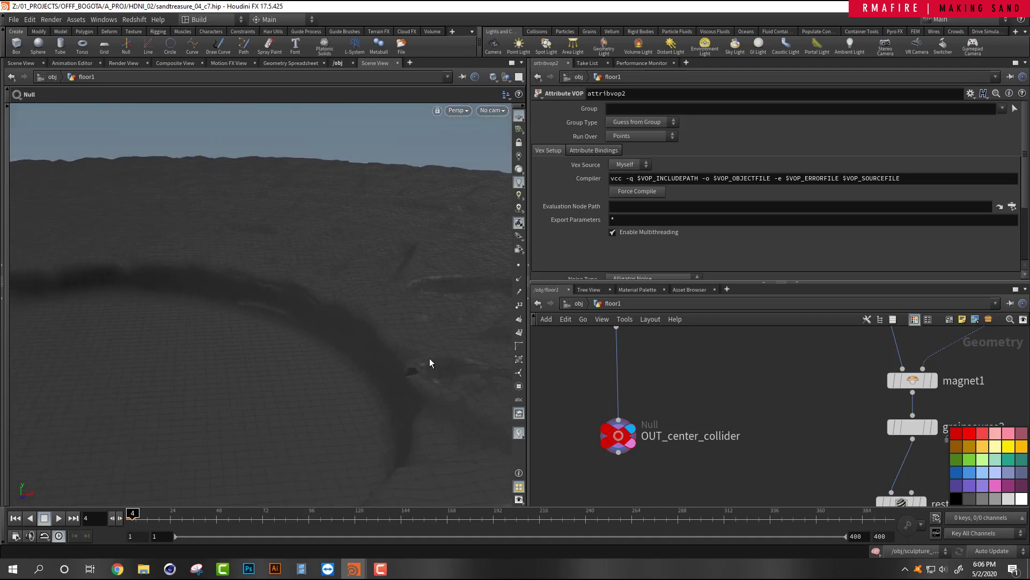
Display merge1 to examine the textured floor with its open circular centre.
{"action": "scroll", "coordinate": [671, 378], "scroll_direction": "down", "scroll_amount": 8}
{"action": "scroll", "coordinate": [658, 389], "scroll_direction": "up", "scroll_amount": 5}
{"action": "scroll", "coordinate": [604, 405], "scroll_direction": "up", "scroll_amount": 5}
{"action": "mouse_move", "coordinate": [610, 404]}
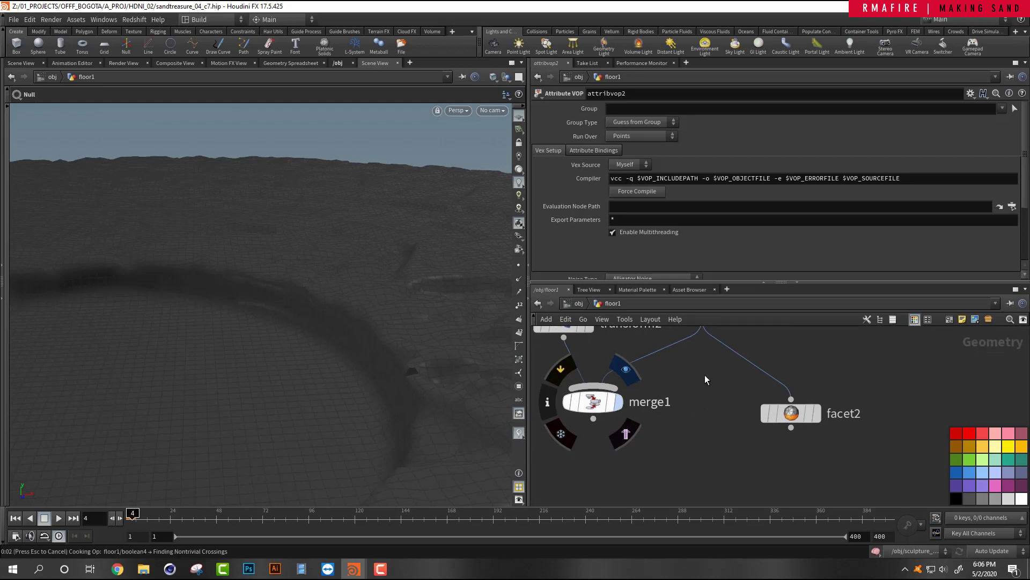
{"action": "left_click", "coordinate": [616, 403]}
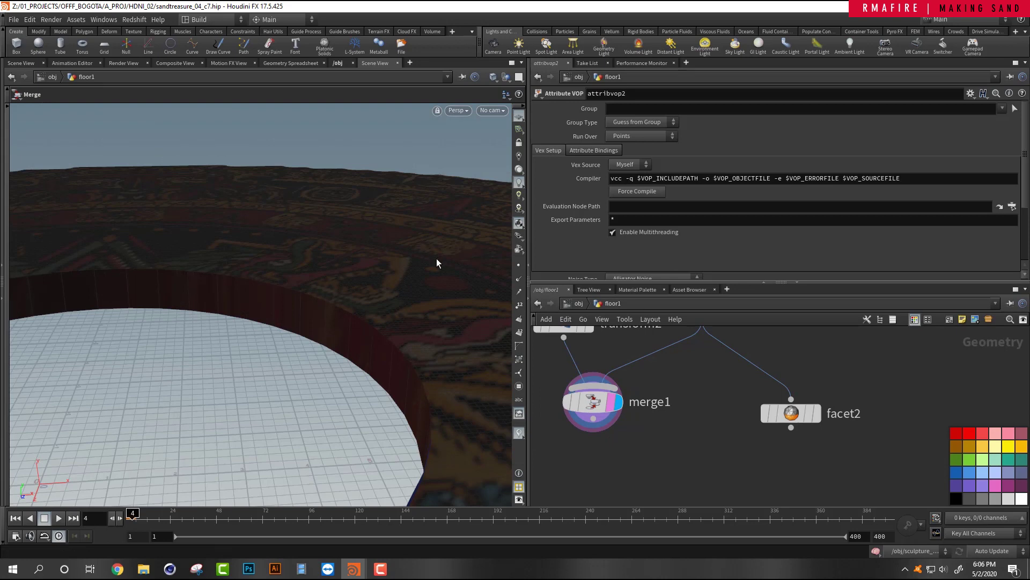
Display the OUT_center_collider null again and examine the recess and relief close to ground level.
{"action": "scroll", "coordinate": [662, 376], "scroll_direction": "down", "scroll_amount": 5}
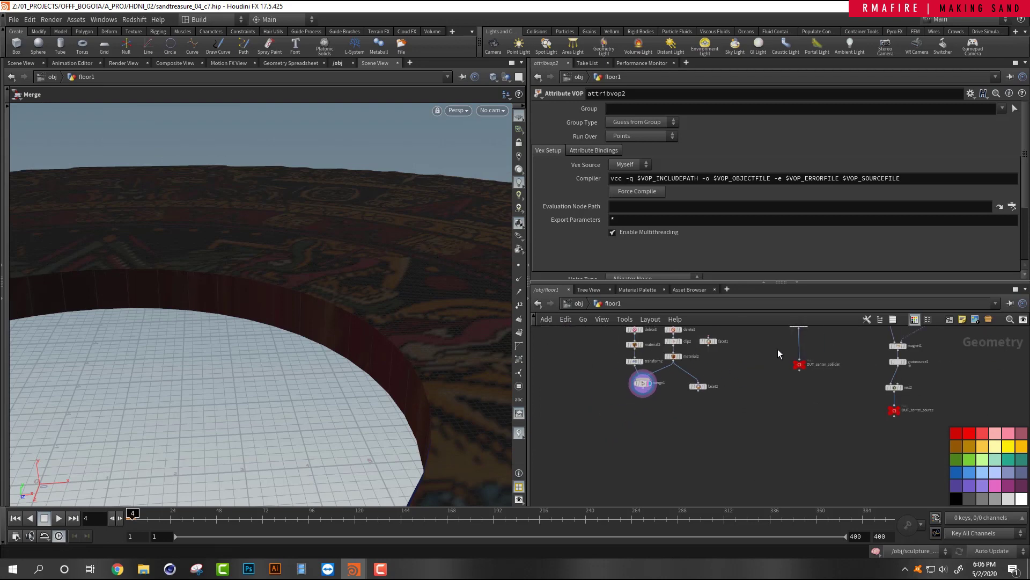
{"action": "middle_click_drag", "start_coordinate": [778, 350], "coordinate": [716, 401]}
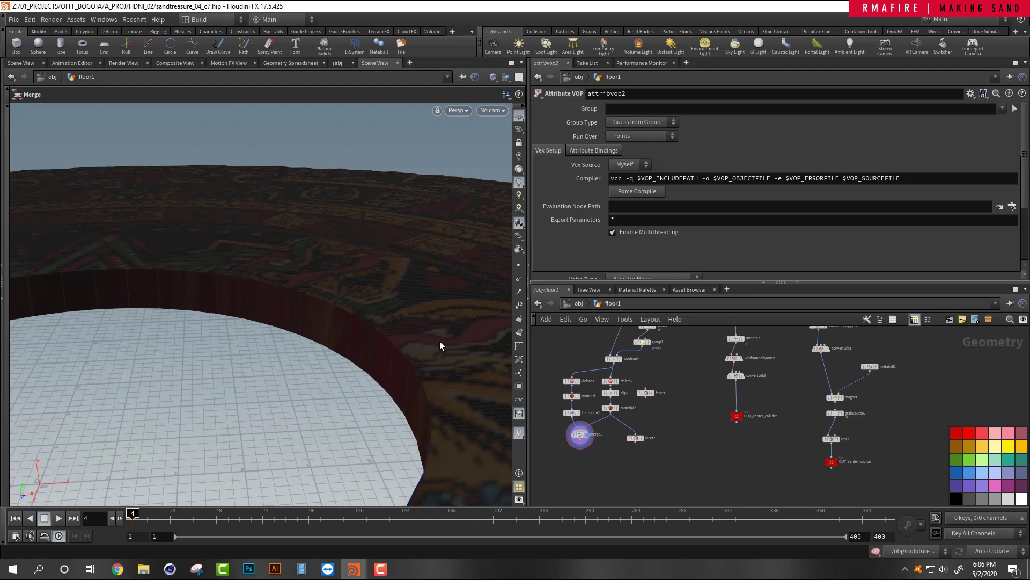
{"action": "scroll", "coordinate": [762, 416], "scroll_direction": "up", "scroll_amount": 3}
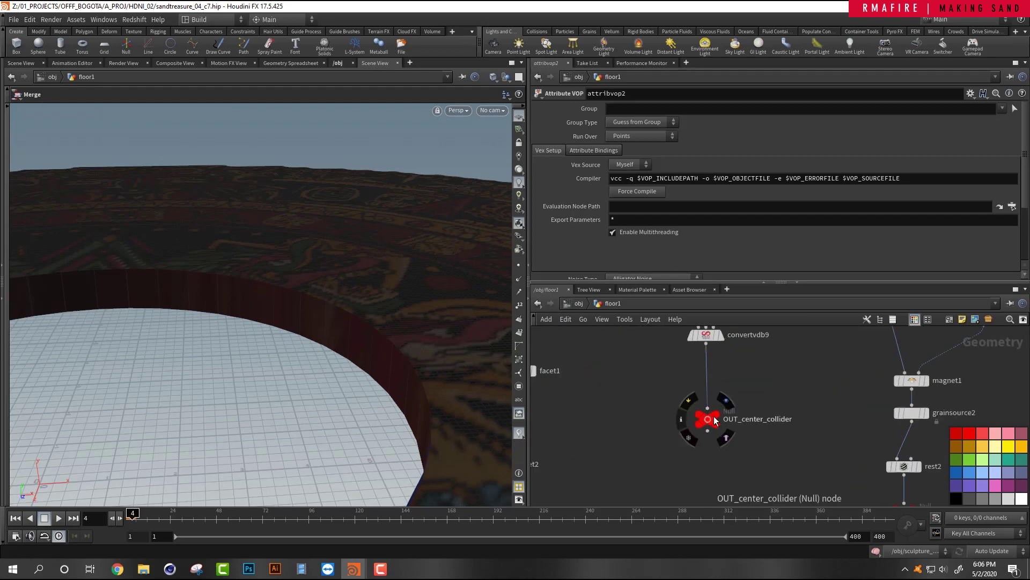
{"action": "left_click", "coordinate": [715, 427]}
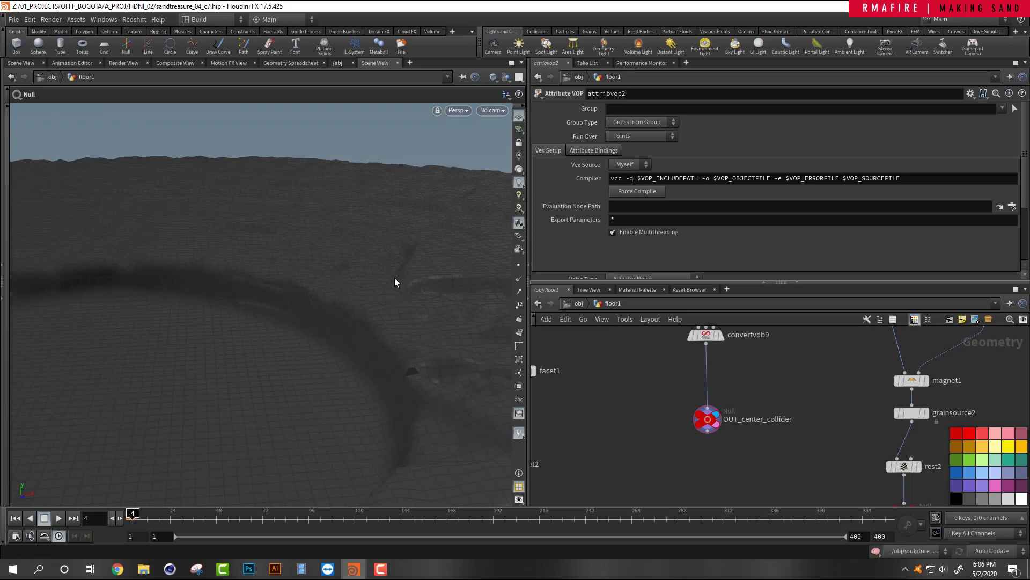
{"action": "middle_click_drag", "start_coordinate": [816, 389], "coordinate": [783, 435]}
{"action": "key", "text": "space"}
{"action": "right_click_drag", "start_coordinate": [433, 324], "coordinate": [304, 391]}
{"action": "left_click_drag", "start_coordinate": [304, 390], "coordinate": [530, 327]}
{"action": "key", "text": "space"}
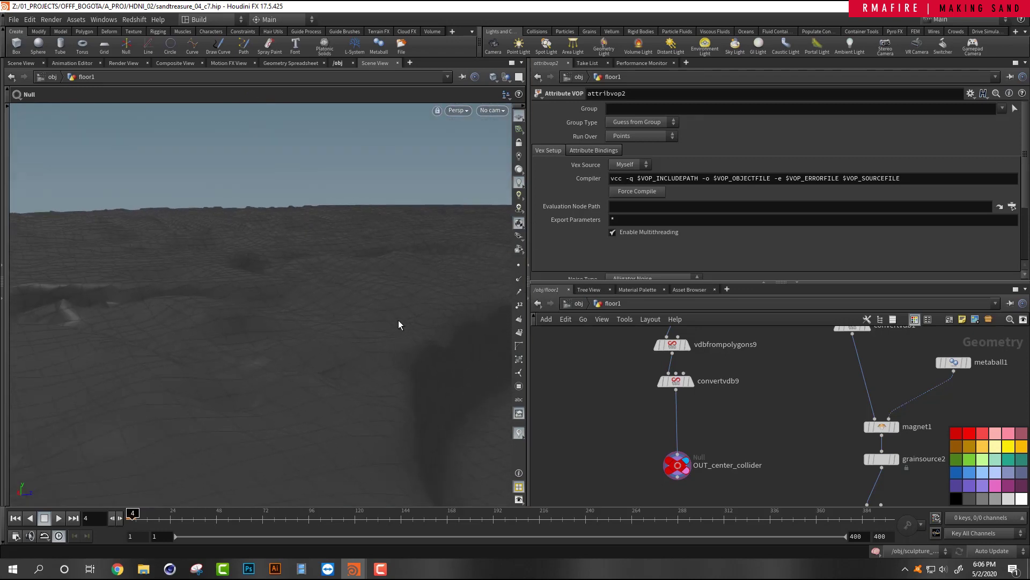
Examine the whole circular recess of the collider floor from above and from a wider distance.
{"action": "key", "text": "space"}
{"action": "left_click_drag", "start_coordinate": [416, 310], "coordinate": [285, 349]}
{"action": "right_click_drag", "start_coordinate": [285, 348], "coordinate": [361, 386]}
{"action": "key", "text": "Return"}
{"action": "key", "text": "space"}
{"action": "right_click_drag", "start_coordinate": [414, 338], "coordinate": [311, 373]}
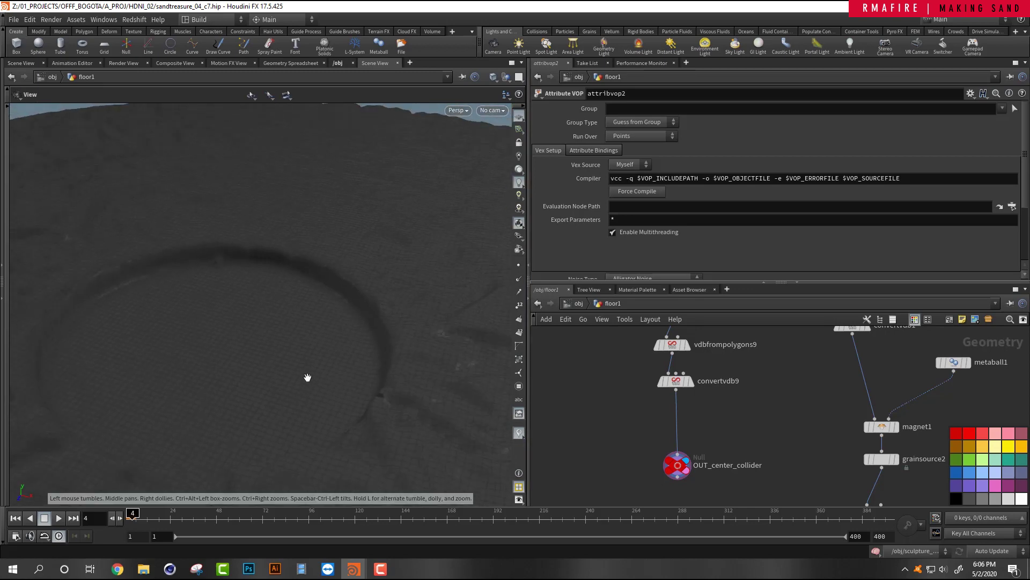
{"action": "middle_click_drag", "start_coordinate": [267, 400], "coordinate": [322, 366]}
{"action": "left_click_drag", "start_coordinate": [278, 401], "coordinate": [273, 422]}
{"action": "right_click_drag", "start_coordinate": [274, 422], "coordinate": [299, 405]}
{"action": "key", "text": "Return"}
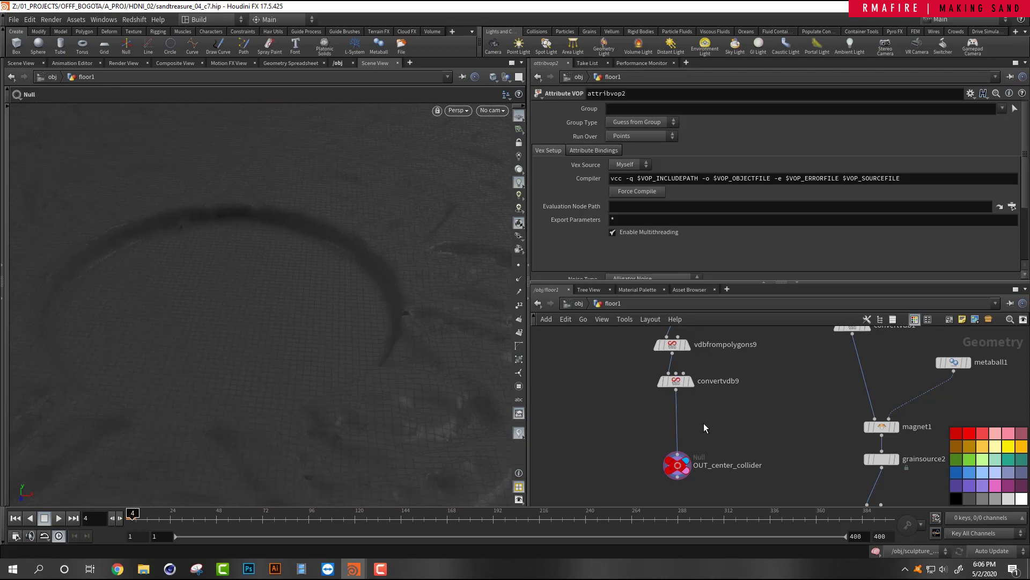
{"action": "key", "text": "Escape"}
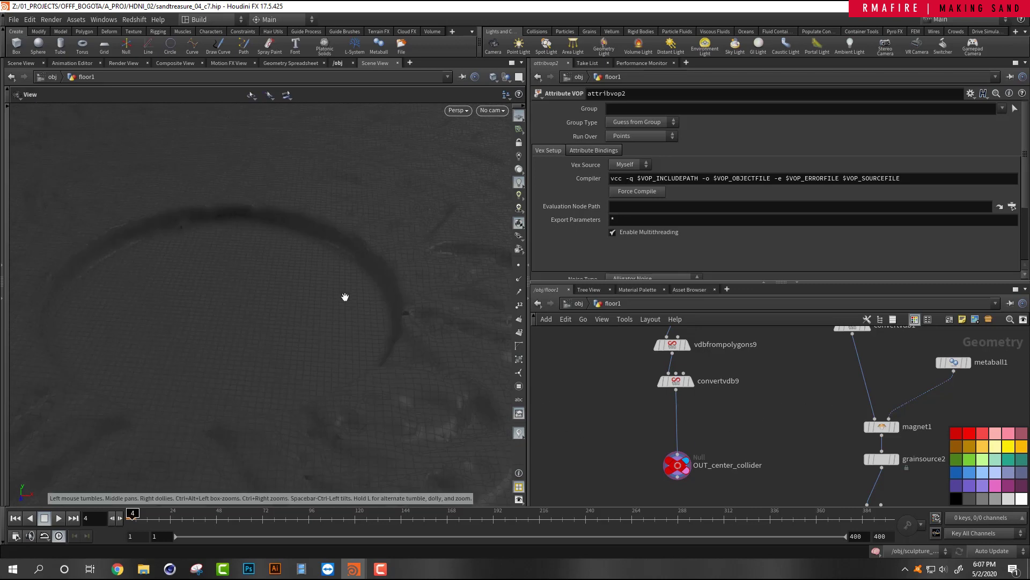
{"action": "right_click_drag", "start_coordinate": [329, 317], "coordinate": [320, 343]}
{"action": "middle_click_drag", "start_coordinate": [396, 343], "coordinate": [410, 327]}
{"action": "left_click_drag", "start_coordinate": [409, 327], "coordinate": [472, 313]}
Move the tube1 node higher above transform6 in the floor1 network.
{"action": "scroll", "coordinate": [790, 384], "scroll_direction": "down", "scroll_amount": 3}
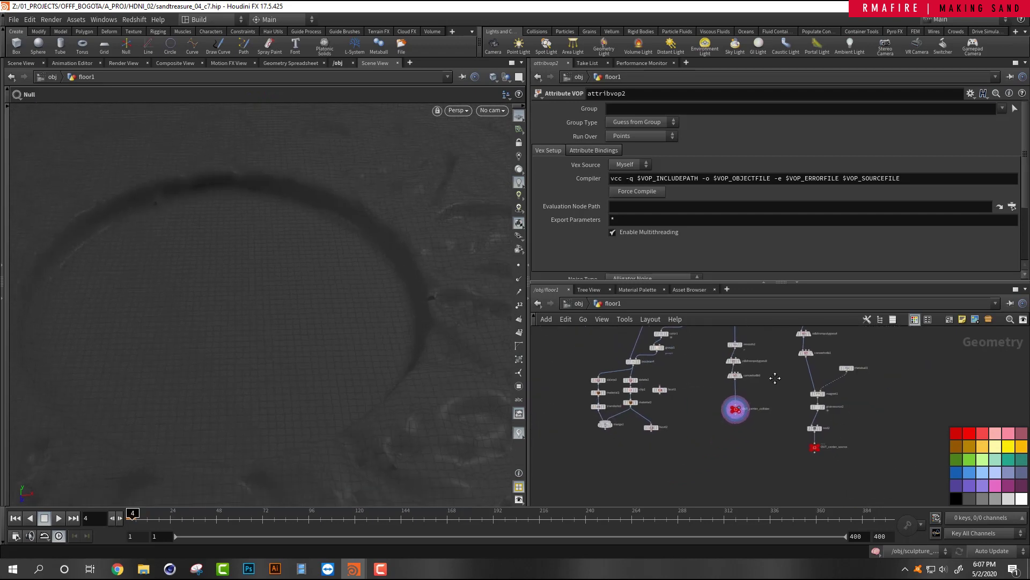
{"action": "scroll", "coordinate": [795, 454], "scroll_direction": "up", "scroll_amount": 5}
{"action": "scroll", "coordinate": [756, 462], "scroll_direction": "up", "scroll_amount": 2}
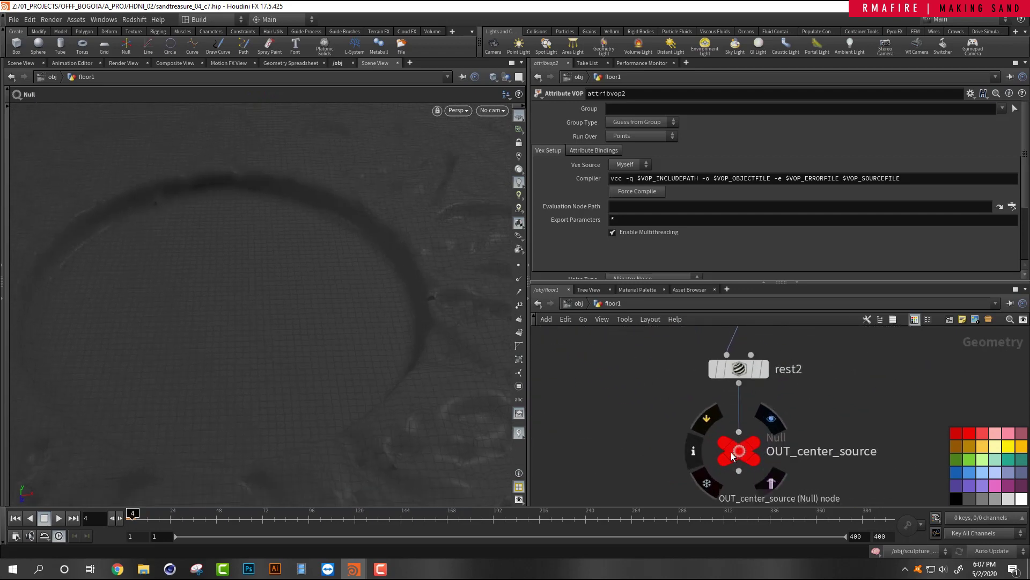
{"action": "scroll", "coordinate": [796, 396], "scroll_direction": "down", "scroll_amount": 4}
{"action": "scroll", "coordinate": [719, 372], "scroll_direction": "down", "scroll_amount": 2}
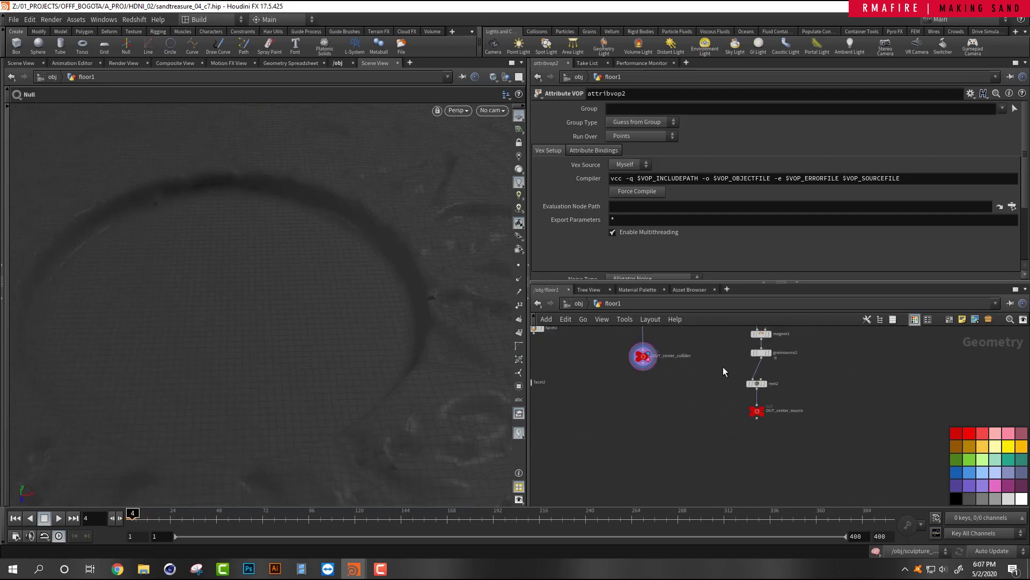
{"action": "middle_click_drag", "start_coordinate": [710, 343], "coordinate": [721, 465]}
{"action": "scroll", "coordinate": [751, 434], "scroll_direction": "up", "scroll_amount": 4}
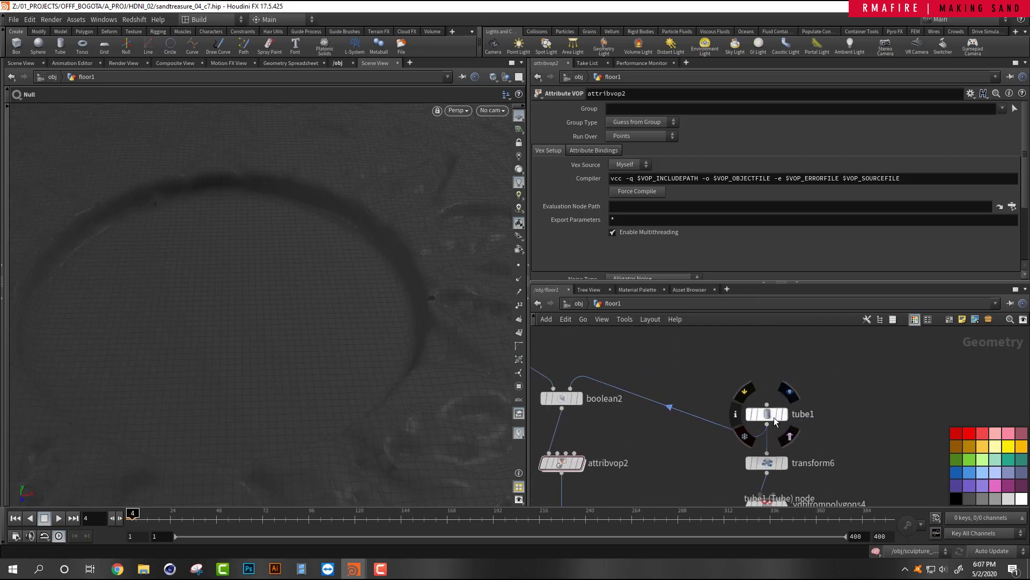
{"action": "left_click_drag", "start_coordinate": [773, 412], "coordinate": [773, 350]}
{"action": "middle_click_drag", "start_coordinate": [810, 387], "coordinate": [815, 328]}
Display and select boolean2 to examine how the cylinder is subtracted from the floor's centre.
{"action": "scroll", "coordinate": [826, 360], "scroll_direction": "down", "scroll_amount": 2}
{"action": "middle_click_drag", "start_coordinate": [706, 362], "coordinate": [697, 430]}
{"action": "scroll", "coordinate": [697, 420], "scroll_direction": "up", "scroll_amount": 2}
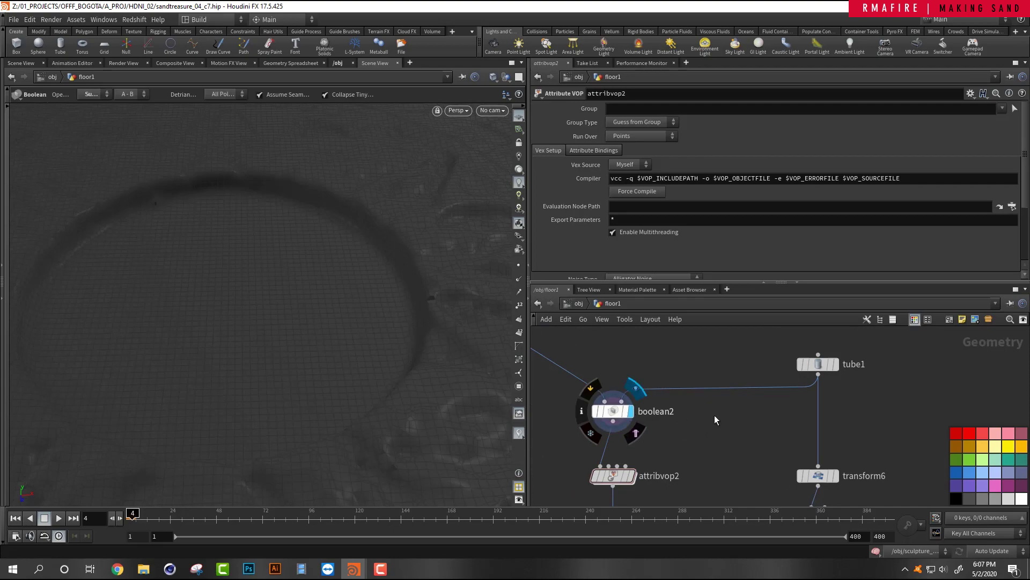
{"action": "left_click", "coordinate": [631, 412]}
{"action": "left_click_drag", "start_coordinate": [660, 436], "coordinate": [593, 405]}
{"action": "right_click_drag", "start_coordinate": [382, 298], "coordinate": [369, 345], "text": "alt"}
{"action": "left_click_drag", "start_coordinate": [370, 343], "coordinate": [444, 283]}
{"action": "key", "text": "Return"}
Display attribfrommap2 to examine the uncut, map-coloured floor beneath the cylinder guide.
{"action": "scroll", "coordinate": [719, 395], "scroll_direction": "down", "scroll_amount": 3}
{"action": "middle_click_drag", "start_coordinate": [719, 395], "coordinate": [792, 450]}
{"action": "scroll", "coordinate": [684, 399], "scroll_direction": "up", "scroll_amount": 2}
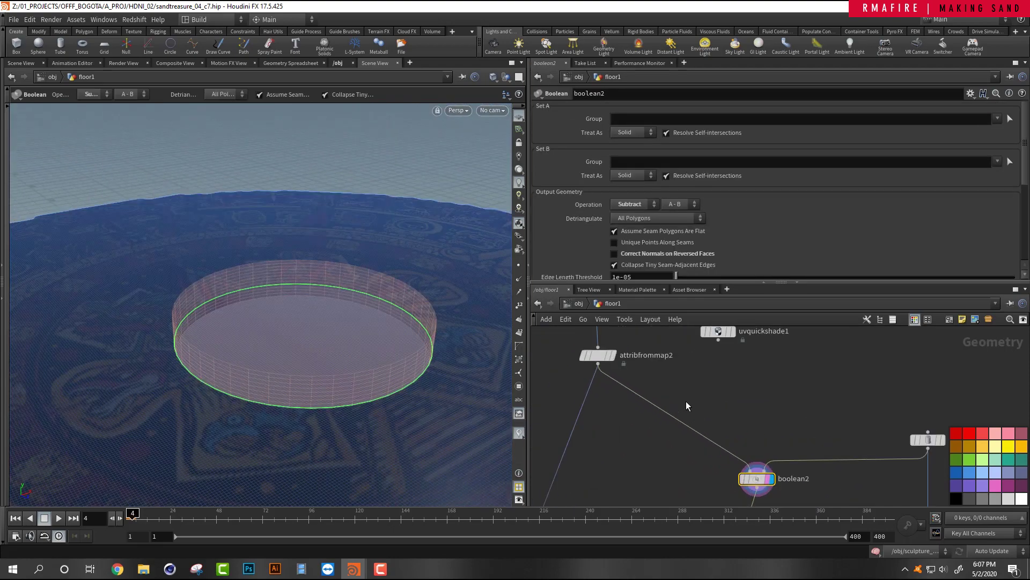
{"action": "left_click", "coordinate": [613, 355]}
{"action": "left_click", "coordinate": [696, 369]}
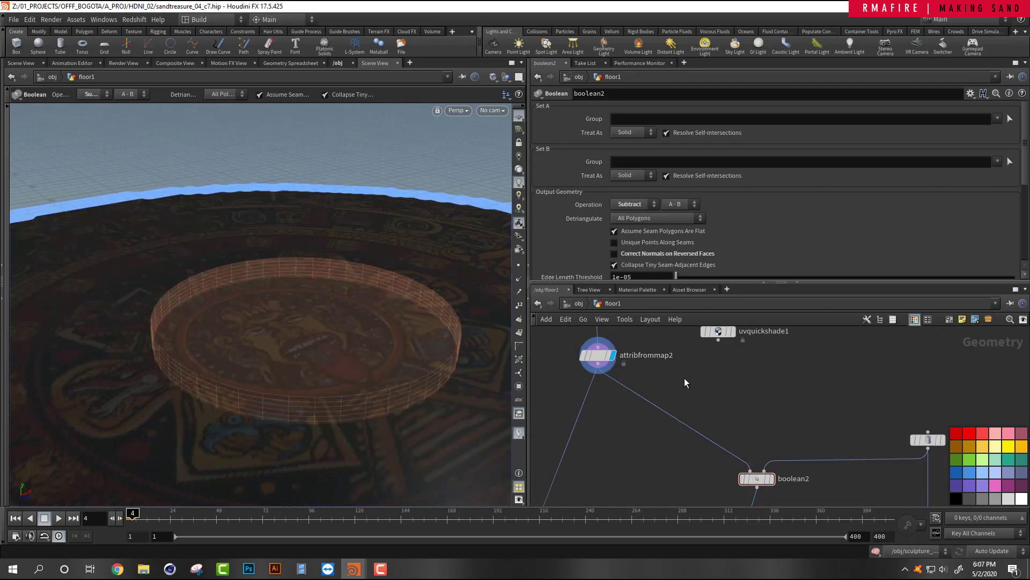
{"action": "right_click_drag", "start_coordinate": [363, 327], "coordinate": [302, 363], "text": "alt"}
{"action": "left_click_drag", "start_coordinate": [320, 354], "coordinate": [316, 375], "text": "alt"}
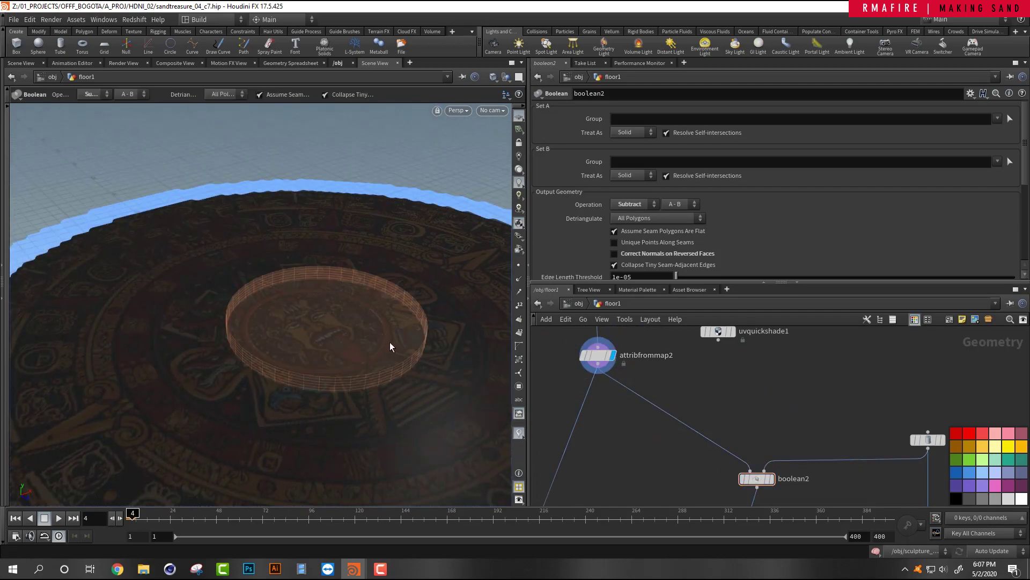
Display boolean2 again to examine the circular cut made in the coloured floor.
{"action": "scroll", "coordinate": [795, 415], "scroll_direction": "down", "scroll_amount": 1}
{"action": "middle_click_drag", "start_coordinate": [794, 415], "coordinate": [722, 380]}
{"action": "scroll", "coordinate": [724, 412], "scroll_direction": "up", "scroll_amount": 3}
{"action": "left_click", "coordinate": [696, 470]}
{"action": "left_click", "coordinate": [691, 446]}
{"action": "middle_click_drag", "start_coordinate": [899, 426], "coordinate": [809, 423]}
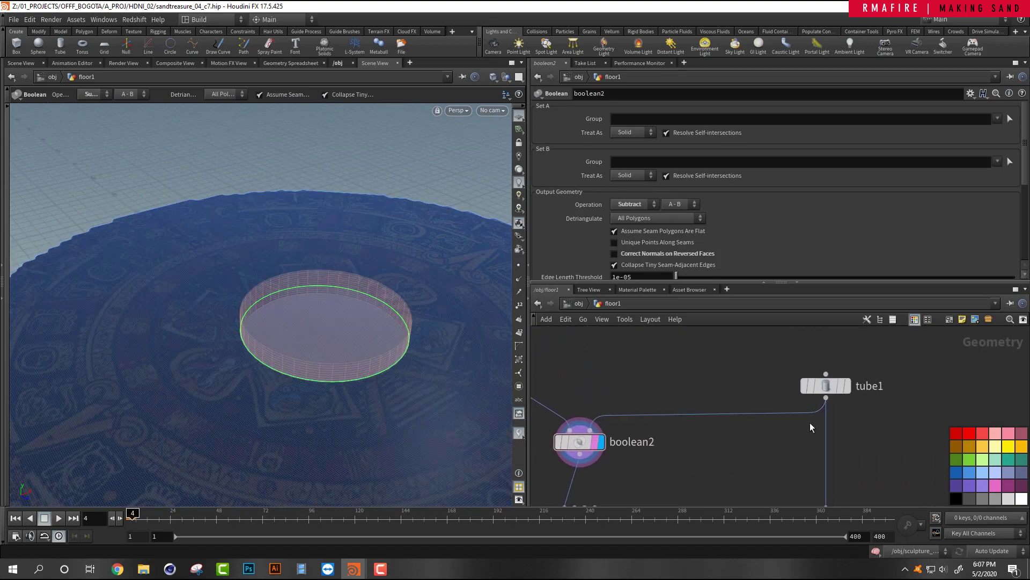
Display tube1 and boolean2 in turn to compare the cutting cylinder with the recess from the side and above.
{"action": "left_click", "coordinate": [847, 385]}
{"action": "left_click_drag", "start_coordinate": [361, 345], "coordinate": [332, 347], "text": "alt"}
{"action": "left_click", "coordinate": [600, 444]}
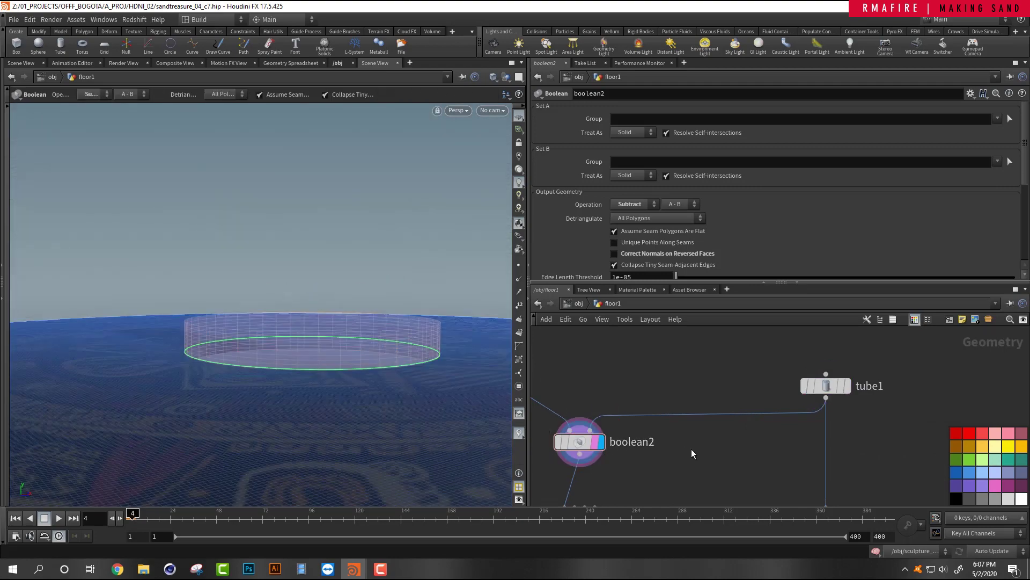
{"action": "middle_click_drag", "start_coordinate": [648, 467], "coordinate": [661, 400]}
{"action": "left_click_drag", "start_coordinate": [385, 336], "coordinate": [380, 404], "text": "alt"}
{"action": "middle_click_drag", "start_coordinate": [380, 404], "coordinate": [371, 313], "text": "alt"}
Display attribvop2 and examine the displaced relief surrounding the flat circular centre up close.
{"action": "middle_click_drag", "start_coordinate": [699, 367], "coordinate": [702, 348]}
{"action": "scroll", "coordinate": [705, 341], "scroll_direction": "down", "scroll_amount": 4}
{"action": "middle_click_drag", "start_coordinate": [713, 457], "coordinate": [708, 374]}
{"action": "scroll", "coordinate": [708, 374], "scroll_direction": "down", "scroll_amount": 1}
{"action": "scroll", "coordinate": [690, 378], "scroll_direction": "up", "scroll_amount": 2}
{"action": "middle_click_drag", "start_coordinate": [668, 335], "coordinate": [659, 416]}
{"action": "scroll", "coordinate": [658, 403], "scroll_direction": "up", "scroll_amount": 2}
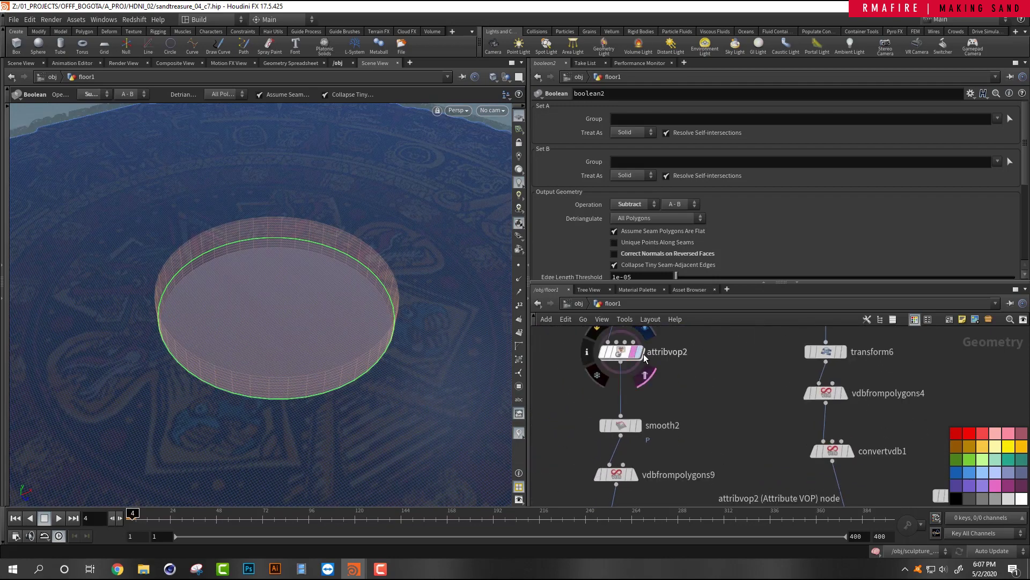
{"action": "left_click", "coordinate": [641, 352]}
{"action": "middle_click_drag", "start_coordinate": [707, 364], "coordinate": [701, 402]}
{"action": "right_click_drag", "start_coordinate": [406, 317], "coordinate": [437, 317], "text": "alt"}
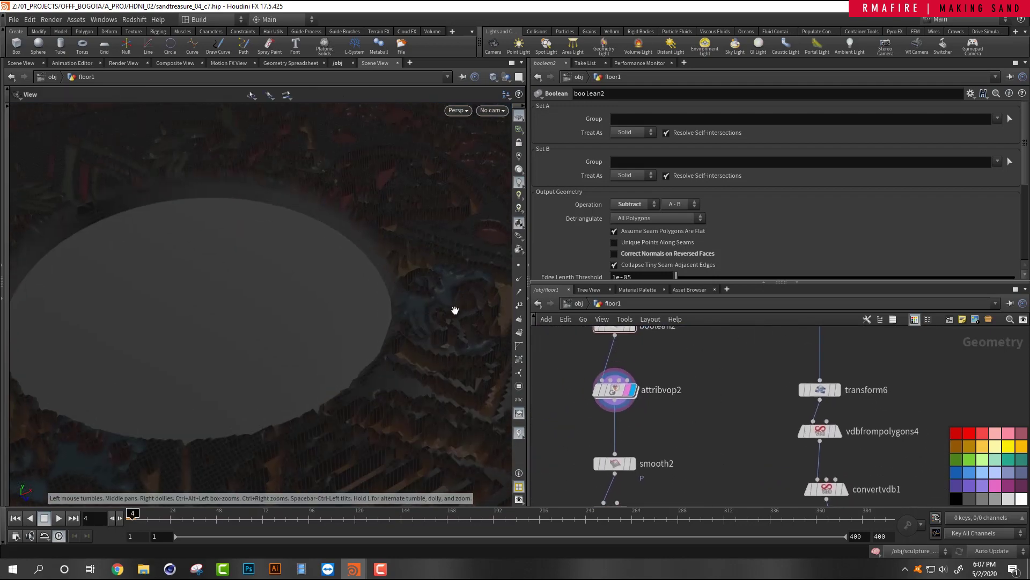
{"action": "left_click_drag", "start_coordinate": [437, 317], "coordinate": [486, 283], "text": "alt"}
{"action": "left_click_drag", "start_coordinate": [344, 321], "coordinate": [419, 355], "text": "alt"}
Display transform6 to examine the disc that fills the floor's circular recess.
{"action": "scroll", "coordinate": [726, 364], "scroll_direction": "down", "scroll_amount": 3}
{"action": "middle_click_drag", "start_coordinate": [716, 383], "coordinate": [696, 427]}
{"action": "scroll", "coordinate": [767, 430], "scroll_direction": "up", "scroll_amount": 3}
{"action": "left_click", "coordinate": [776, 394]}
{"action": "left_click_drag", "start_coordinate": [425, 374], "coordinate": [428, 328], "text": "alt"}
{"action": "scroll", "coordinate": [818, 371], "scroll_direction": "down", "scroll_amount": 1}
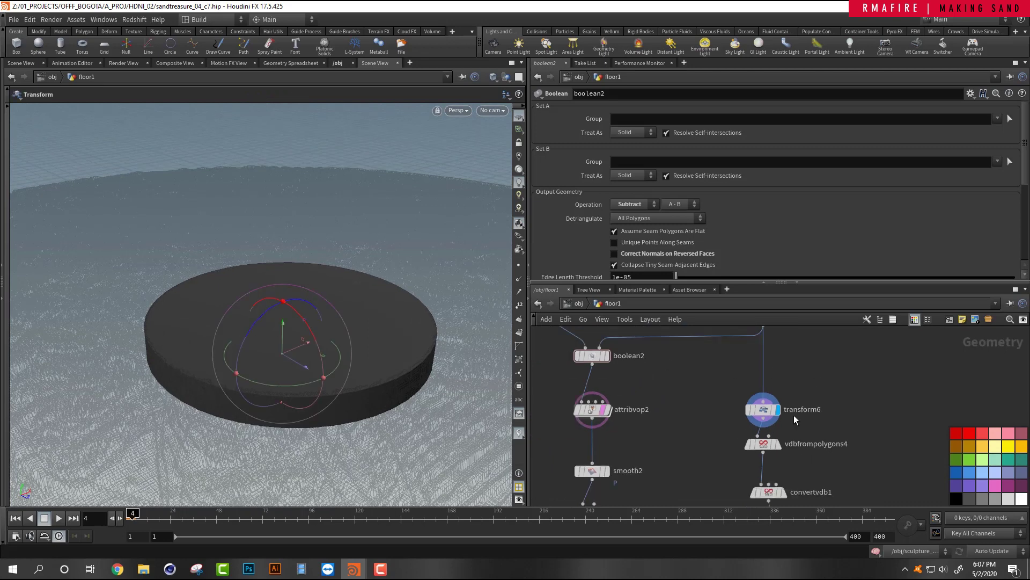
Display vdbfrompolygons4 and convertvdb1 in turn to examine the disc's VDB conversion.
{"action": "left_click", "coordinate": [781, 427]}
{"action": "left_click_drag", "start_coordinate": [483, 371], "coordinate": [389, 385], "text": "alt"}
{"action": "middle_click_drag", "start_coordinate": [835, 458], "coordinate": [779, 377]}
{"action": "scroll", "coordinate": [780, 393], "scroll_direction": "up", "scroll_amount": 2}
{"action": "left_click", "coordinate": [756, 370]}
{"action": "left_click", "coordinate": [745, 408]}
Display magnet1 and examine from the side how the metaball pulls up the disc's top surface.
{"action": "middle_click_drag", "start_coordinate": [794, 465], "coordinate": [763, 376]}
{"action": "left_click", "coordinate": [739, 426]}
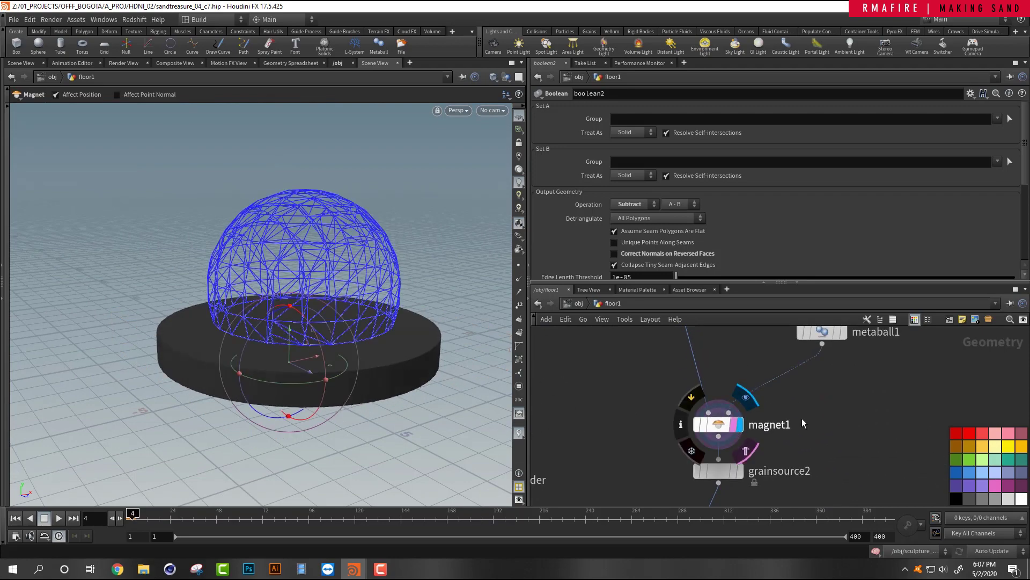
{"action": "left_click_drag", "start_coordinate": [391, 351], "coordinate": [412, 312], "text": "alt"}
{"action": "right_click_drag", "start_coordinate": [411, 313], "coordinate": [331, 334], "text": "alt"}
{"action": "key", "text": "Return"}
Select metaball1 and raise it above the disc to a Center Y of about 3.64.
{"action": "middle_click_drag", "start_coordinate": [722, 352], "coordinate": [718, 399]}
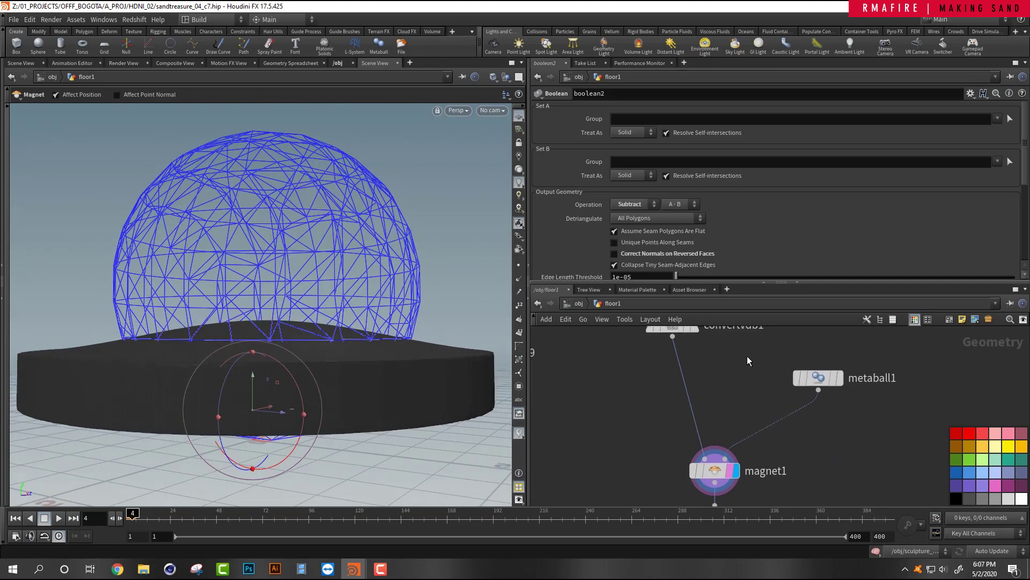
{"action": "left_click", "coordinate": [813, 377]}
{"action": "left_click_drag", "start_coordinate": [263, 256], "coordinate": [252, 210]}
Display and select grainsource2 to examine the grain points that fill the mound.
{"action": "scroll", "coordinate": [739, 426], "scroll_direction": "down", "scroll_amount": 2}
{"action": "scroll", "coordinate": [741, 449], "scroll_direction": "down", "scroll_amount": 1}
{"action": "scroll", "coordinate": [768, 473], "scroll_direction": "up", "scroll_amount": 3}
{"action": "middle_click_drag", "start_coordinate": [769, 473], "coordinate": [736, 414]}
{"action": "mouse_move", "coordinate": [671, 411]}
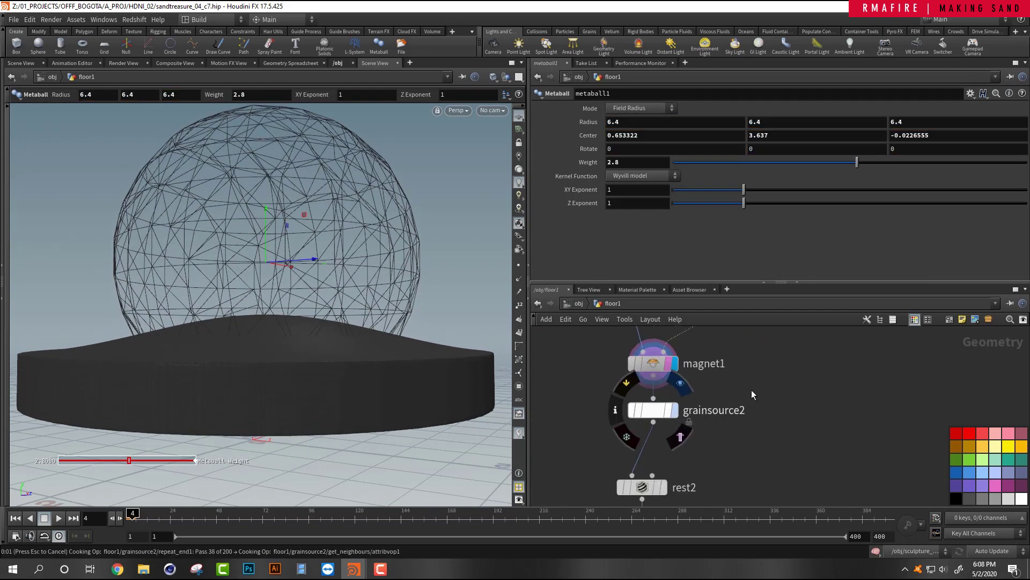
{"action": "key", "text": "r"}
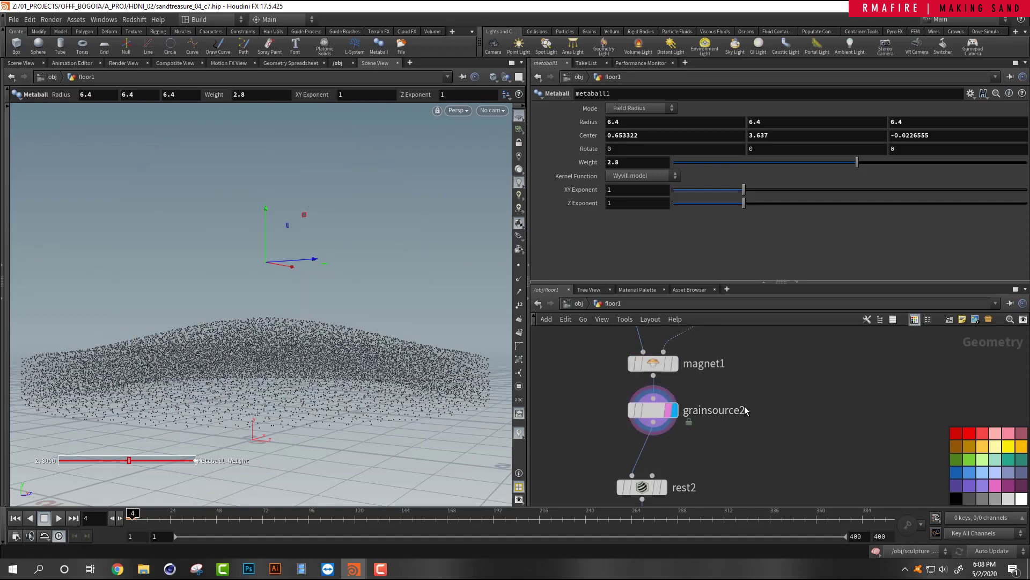
{"action": "left_click", "coordinate": [698, 410]}
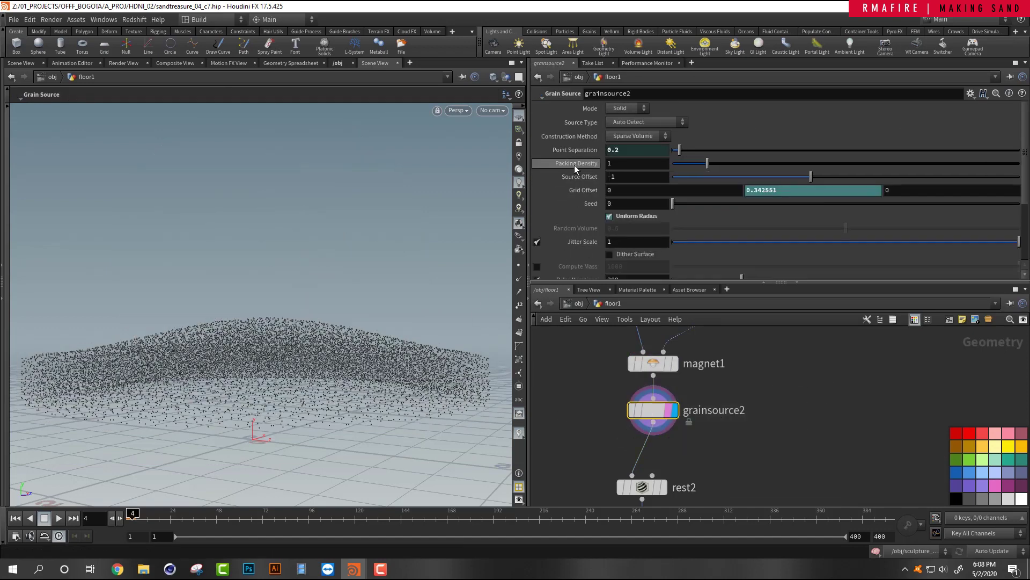
Reveal the Point Separation expression of grainsource2, switch back to its value and open that value for editing.
{"action": "scroll", "coordinate": [590, 141], "scroll_direction": "down", "scroll_amount": 1}
{"action": "left_click", "coordinate": [591, 138]}
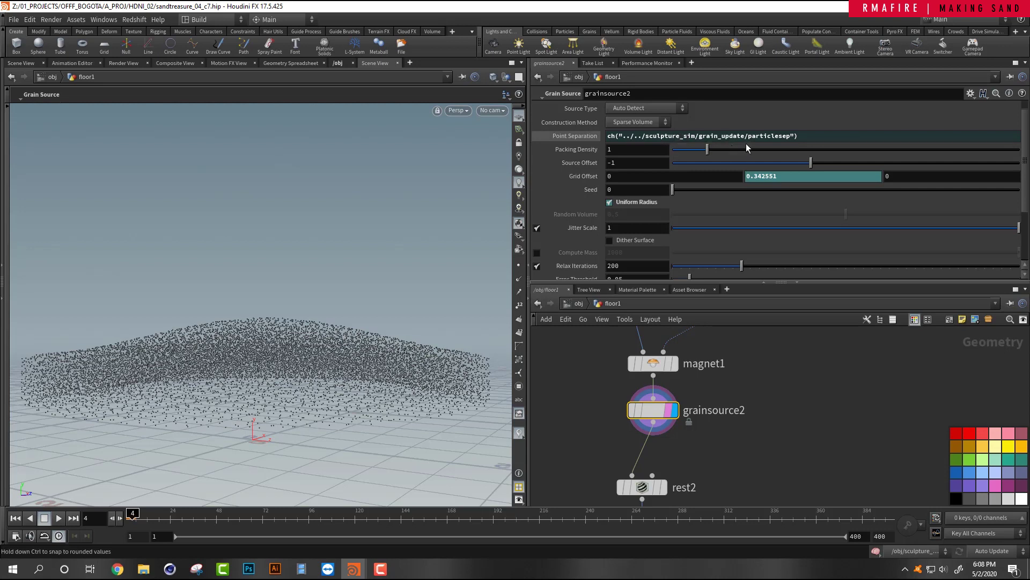
{"action": "left_click", "coordinate": [584, 138]}
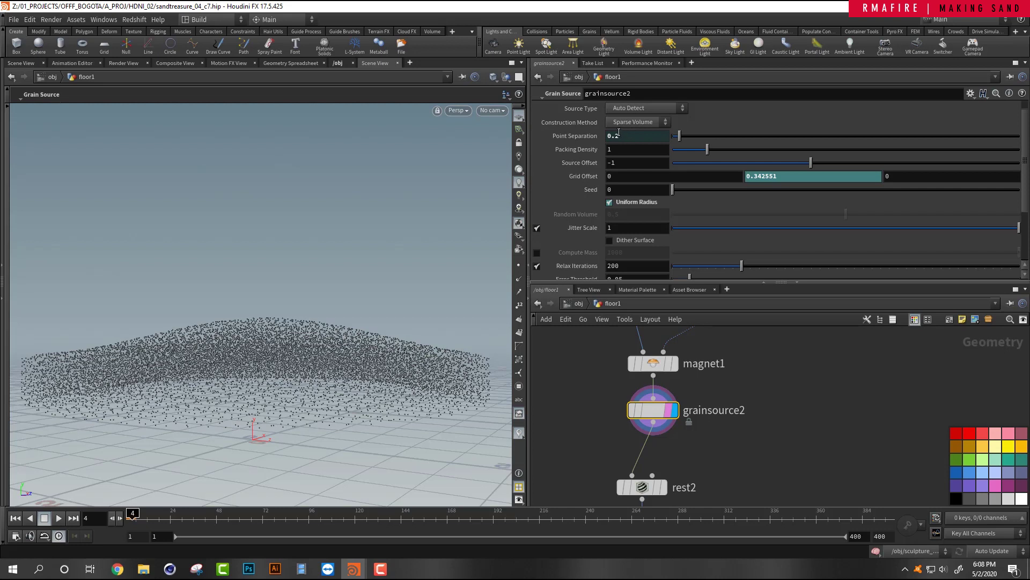
{"action": "double_click", "coordinate": [617, 135]}
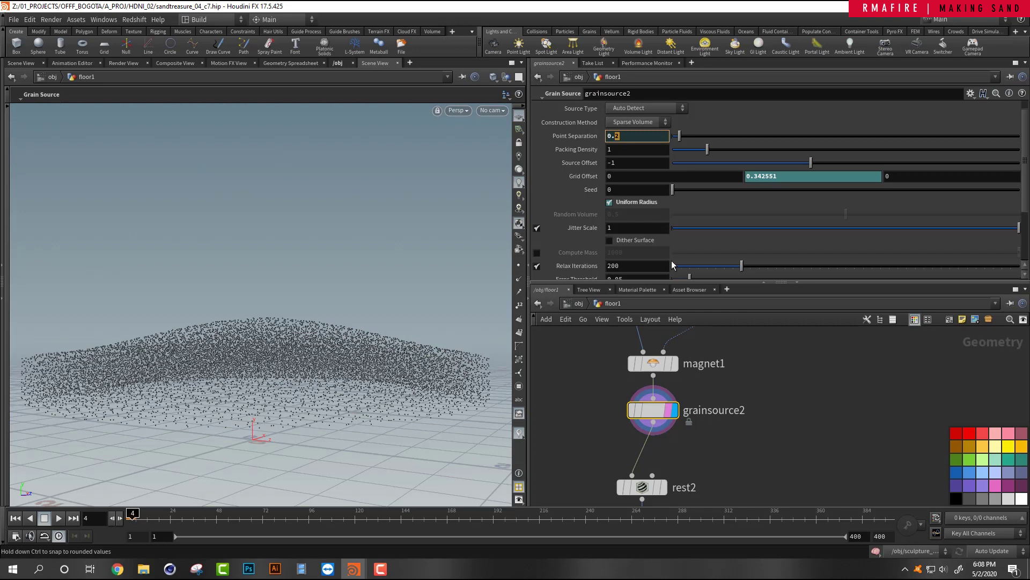
Set grainsource2's Point Separation to 0.1 and examine the denser grain points from above and up close.
{"action": "type", "text": "1"}
{"action": "key", "text": "Return"}
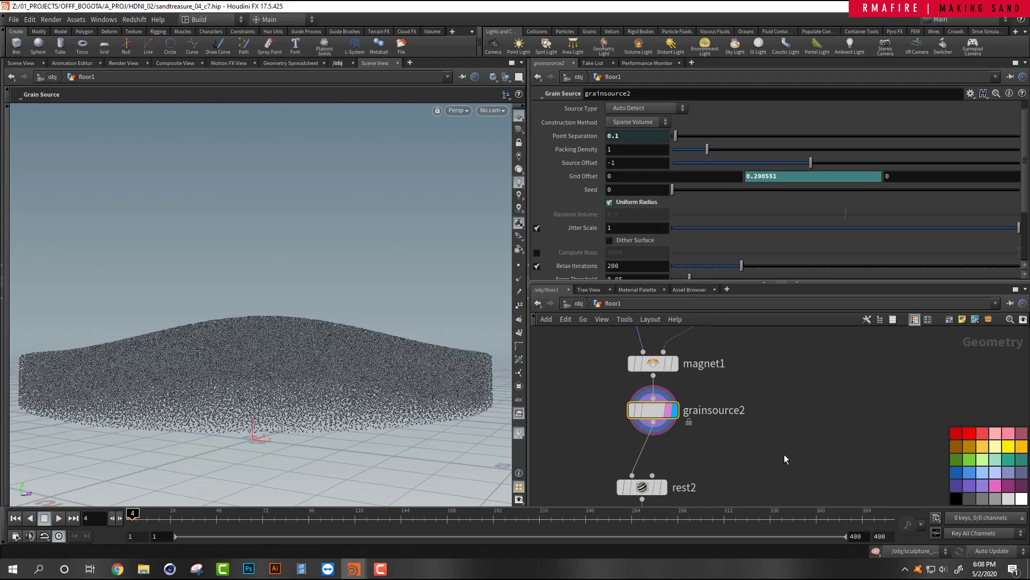
{"action": "left_click_drag", "start_coordinate": [308, 333], "coordinate": [301, 413], "text": "alt"}
{"action": "right_click_drag", "start_coordinate": [301, 413], "coordinate": [362, 347], "text": "alt"}
{"action": "scroll", "coordinate": [292, 328], "scroll_direction": "up", "scroll_amount": 5}
{"action": "key", "text": "Escape"}
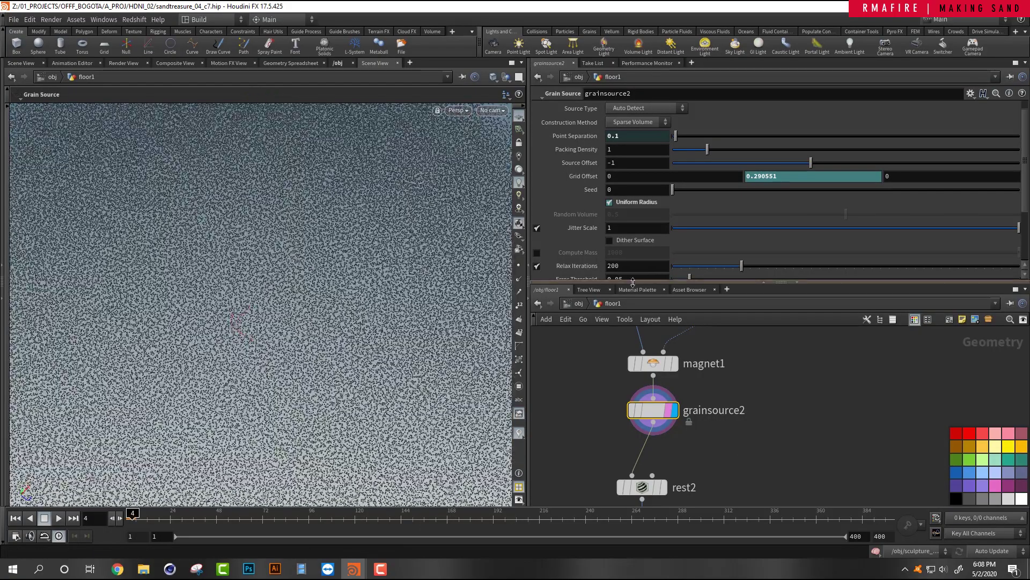
Enlarge grainsource2's parameter area, lower its Jitter Scale and bring it back up to 0.923.
{"action": "left_click_drag", "start_coordinate": [602, 282], "coordinate": [611, 384]}
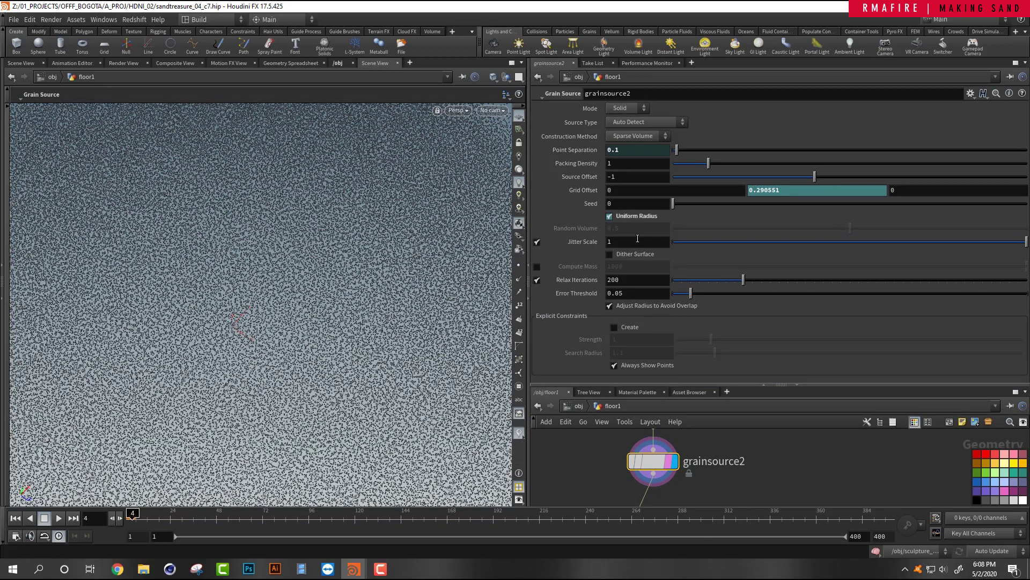
{"action": "left_click", "coordinate": [728, 241]}
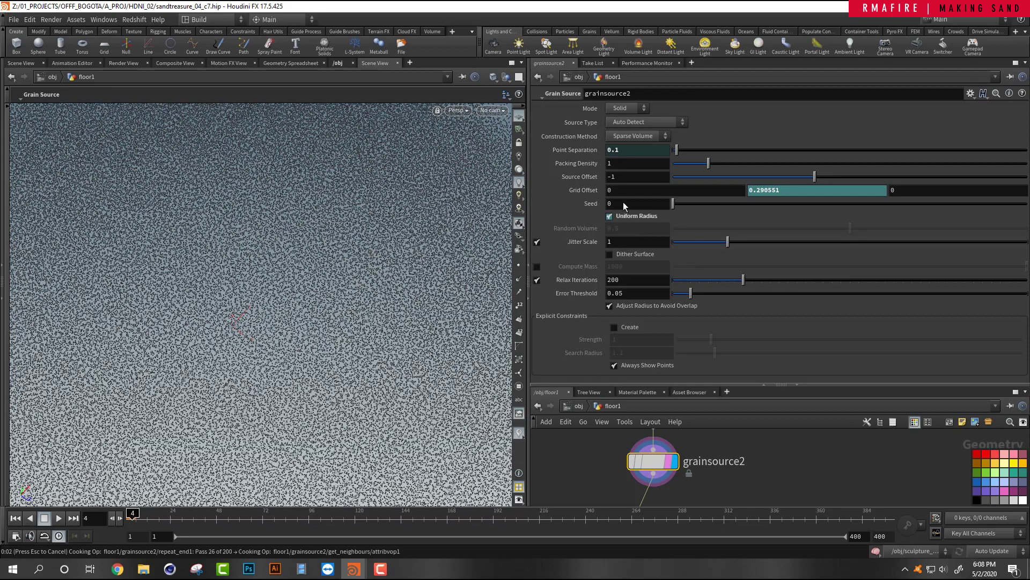
{"action": "left_click", "coordinate": [1024, 246]}
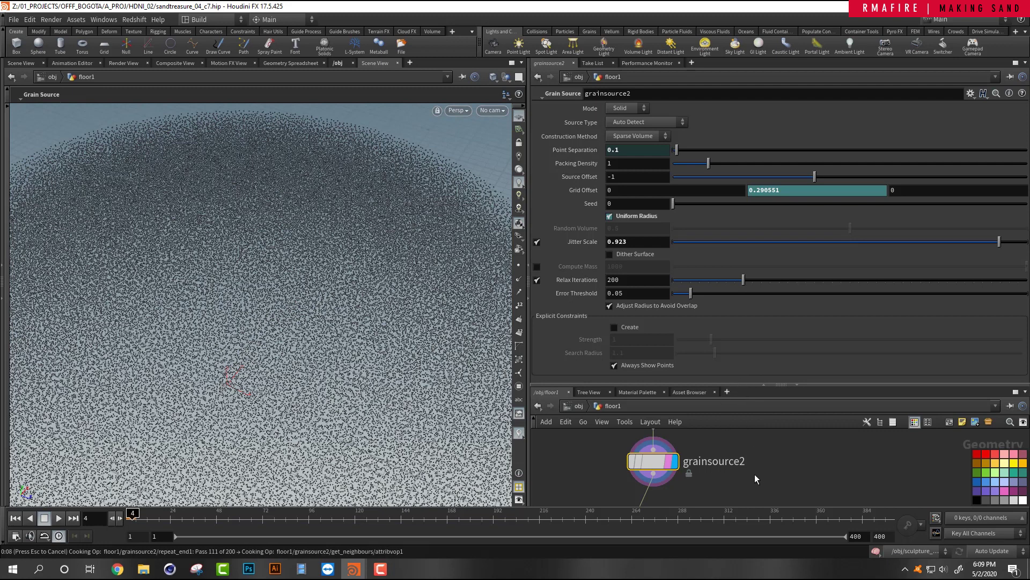
{"action": "key", "text": "Escape"}
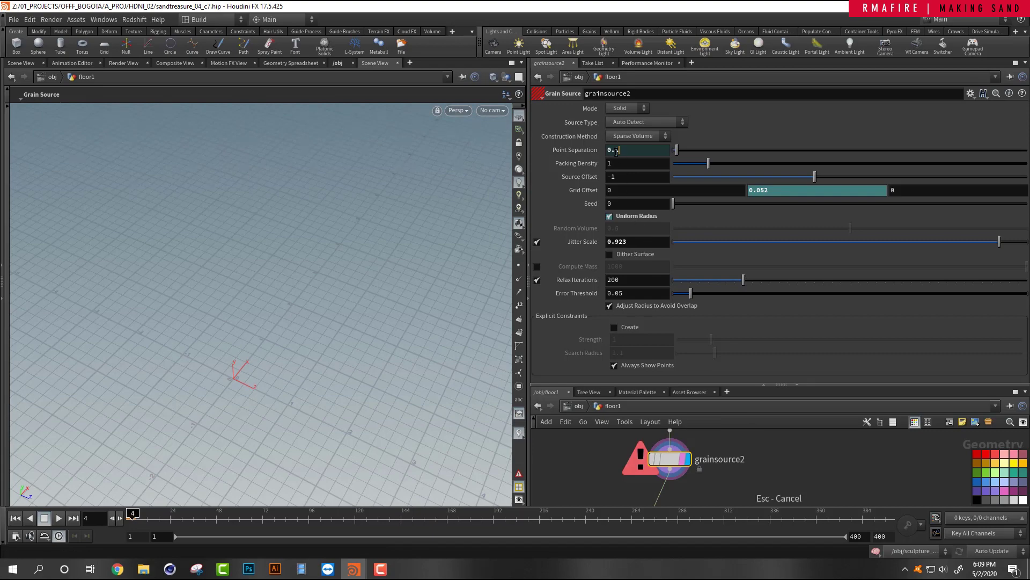
Set grainsource2's Point Separation to 0.3 and examine the whole disc of sparser grain points.
{"action": "double_click", "coordinate": [615, 150]}
{"action": "type", "text": "3"}
{"action": "key", "text": "Return"}
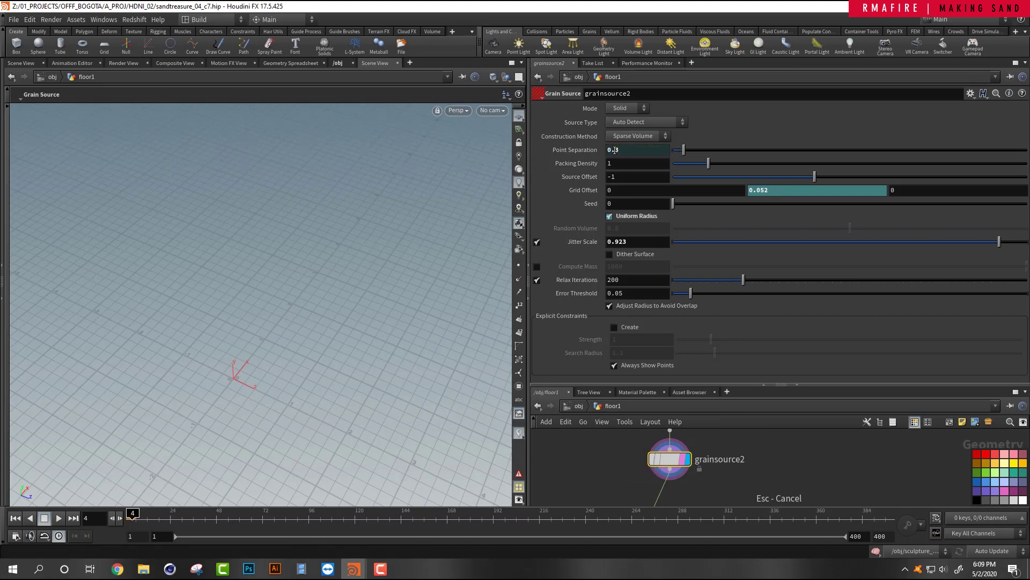
{"action": "right_click_drag", "start_coordinate": [345, 257], "coordinate": [283, 288], "text": "alt"}
{"action": "left_click_drag", "start_coordinate": [283, 288], "coordinate": [301, 283], "text": "alt"}
{"action": "right_click_drag", "start_coordinate": [301, 283], "coordinate": [338, 292], "text": "alt"}
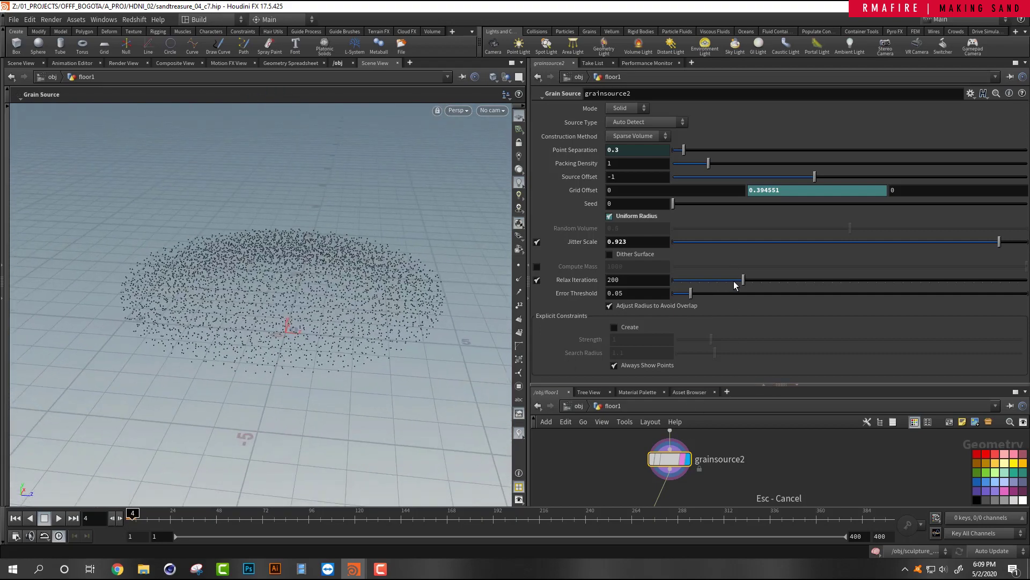
Enlarge the network area and line up rest2 and OUT_center_source closely beneath grainsource2.
{"action": "left_click_drag", "start_coordinate": [752, 385], "coordinate": [754, 215]}
{"action": "scroll", "coordinate": [732, 405], "scroll_direction": "down", "scroll_amount": 5}
{"action": "scroll", "coordinate": [733, 406], "scroll_direction": "up", "scroll_amount": 4}
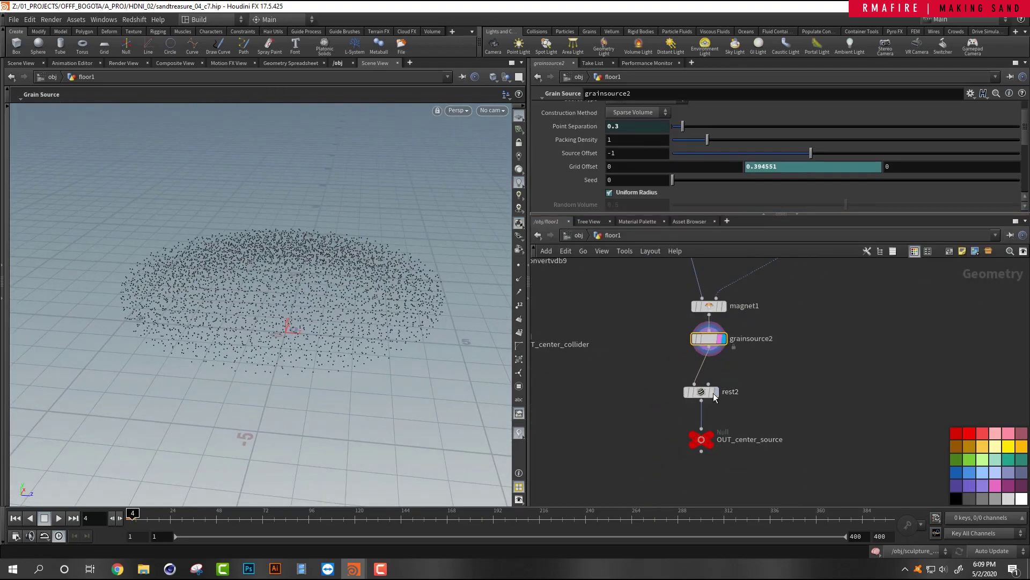
{"action": "left_click_drag", "start_coordinate": [710, 391], "coordinate": [711, 375]}
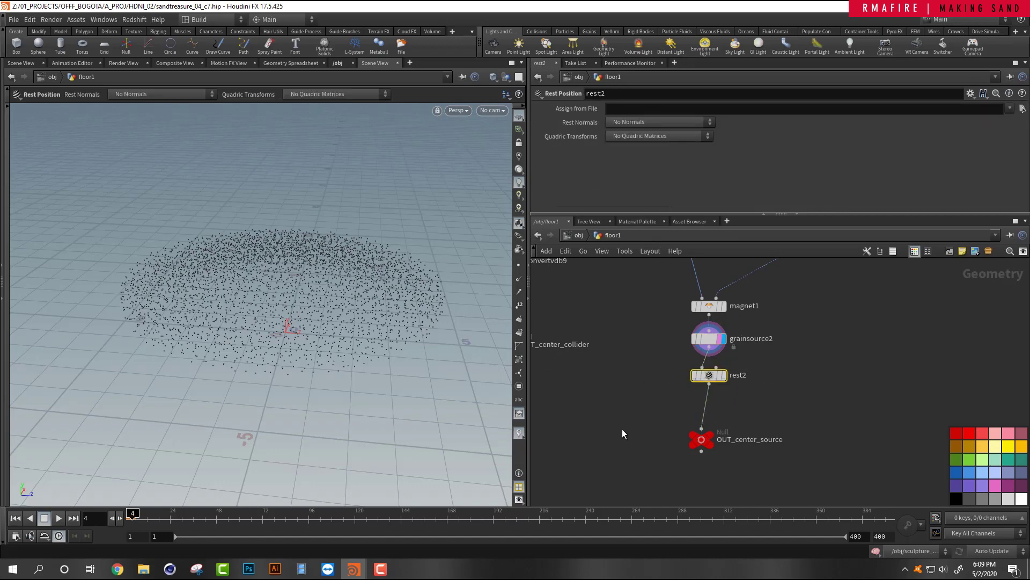
{"action": "left_click_drag", "start_coordinate": [701, 439], "coordinate": [701, 404]}
{"action": "left_click_drag", "start_coordinate": [636, 411], "coordinate": [762, 420]}
{"action": "left_click_drag", "start_coordinate": [703, 403], "coordinate": [712, 414]}
{"action": "scroll", "coordinate": [640, 382], "scroll_direction": "down", "scroll_amount": 6}
{"action": "middle_click_drag", "start_coordinate": [638, 383], "coordinate": [754, 379]}
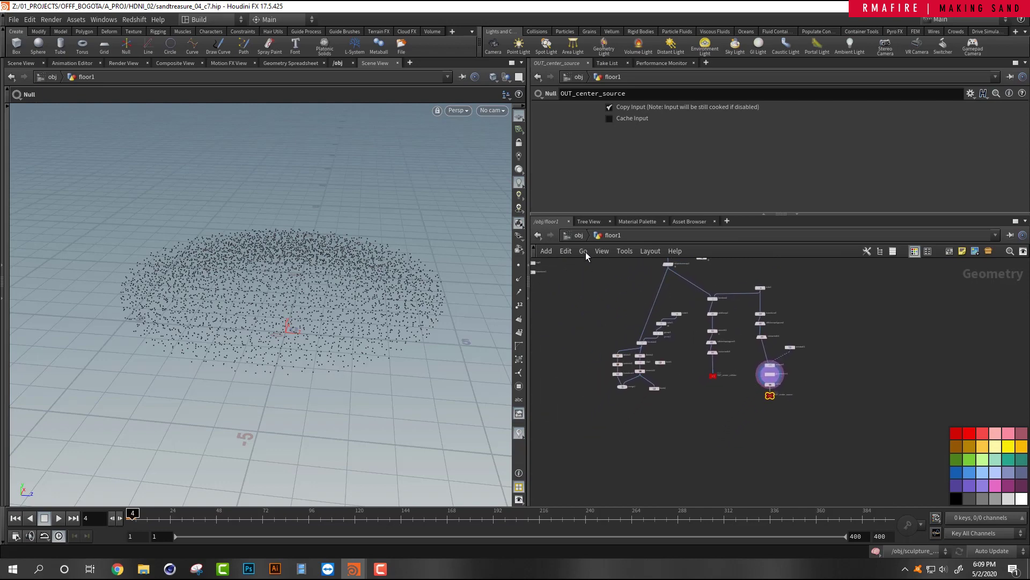
Return to the object level and open the sculpture_sim DOP network at its grain nodes.
{"action": "left_click", "coordinate": [579, 235]}
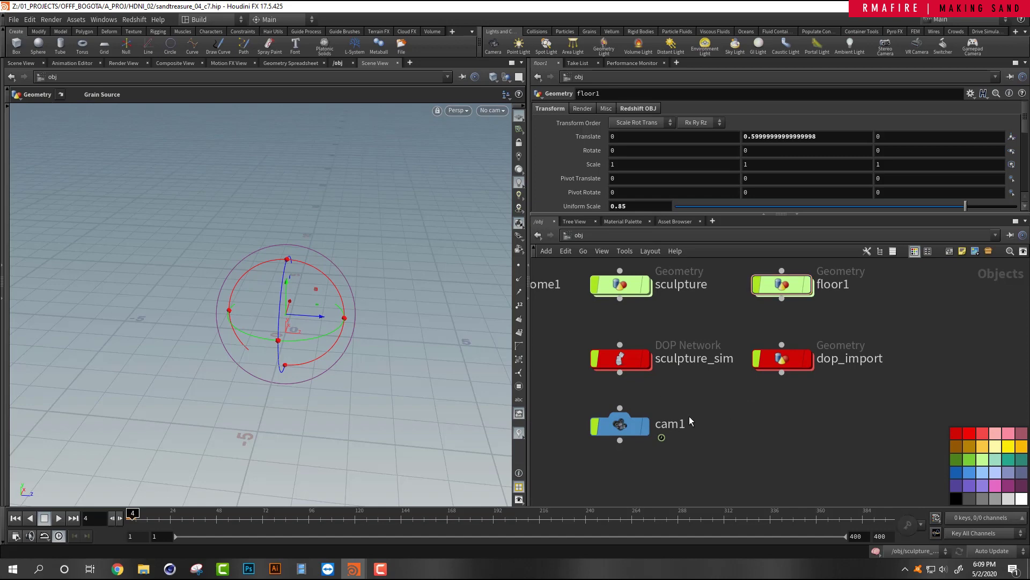
{"action": "mouse_move", "coordinate": [625, 360]}
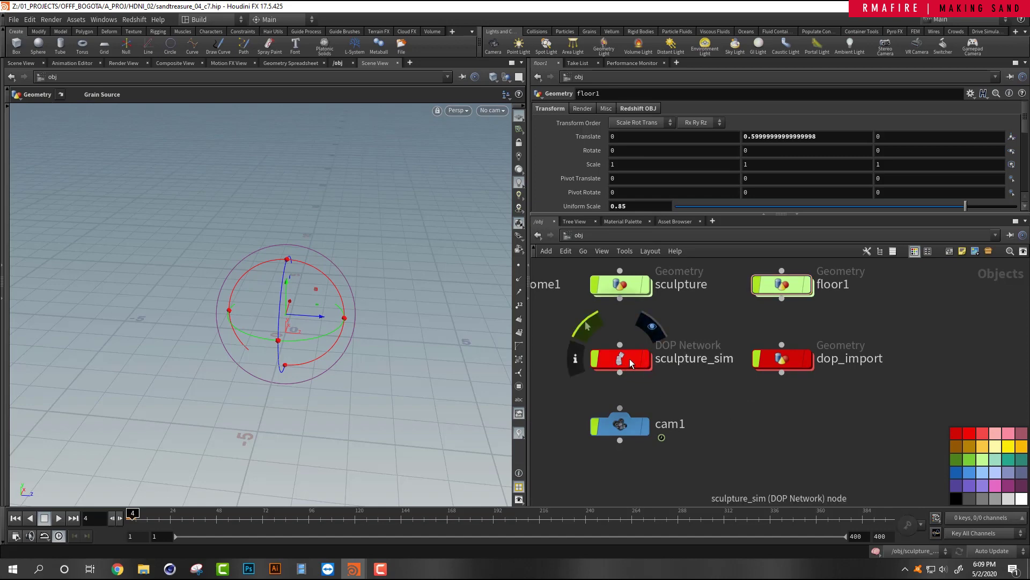
{"action": "double_click", "coordinate": [630, 358]}
{"action": "middle_click_drag", "start_coordinate": [693, 437], "coordinate": [678, 491]}
{"action": "scroll", "coordinate": [717, 388], "scroll_direction": "up", "scroll_amount": 5}
{"action": "middle_click_drag", "start_coordinate": [714, 291], "coordinate": [697, 473]}
{"action": "scroll", "coordinate": [687, 378], "scroll_direction": "up", "scroll_amount": 1}
Select and display sculpture_grain, and enlarge the parameter area to examine its source settings.
{"action": "left_click", "coordinate": [651, 322]}
{"action": "scroll", "coordinate": [687, 333], "scroll_direction": "down", "scroll_amount": 4}
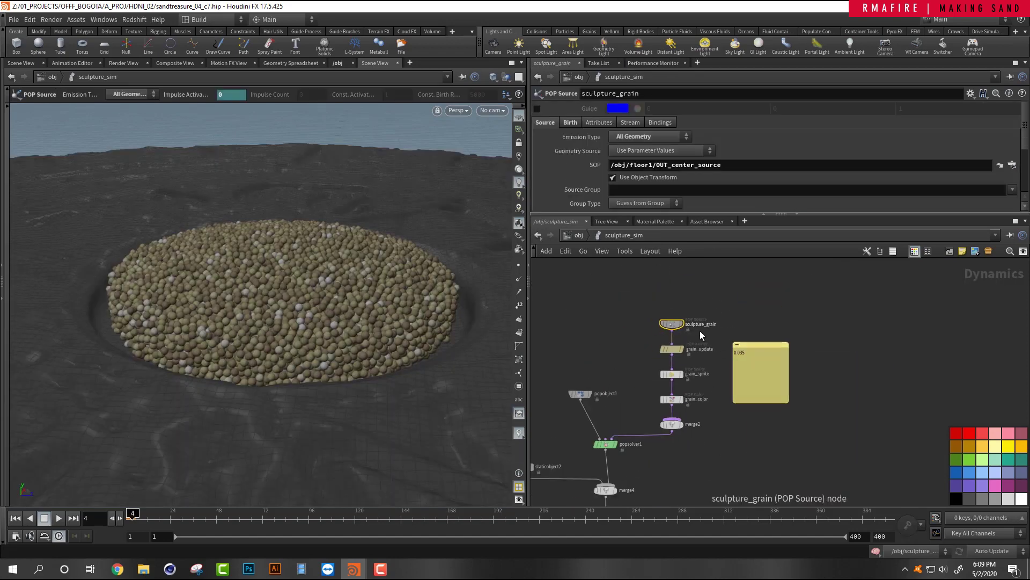
{"action": "mouse_move", "coordinate": [642, 296]}
{"action": "left_mouse_down"}
{"action": "mouse_move", "coordinate": [727, 307]}
{"action": "mouse_move", "coordinate": [769, 334]}
{"action": "left_mouse_up"}
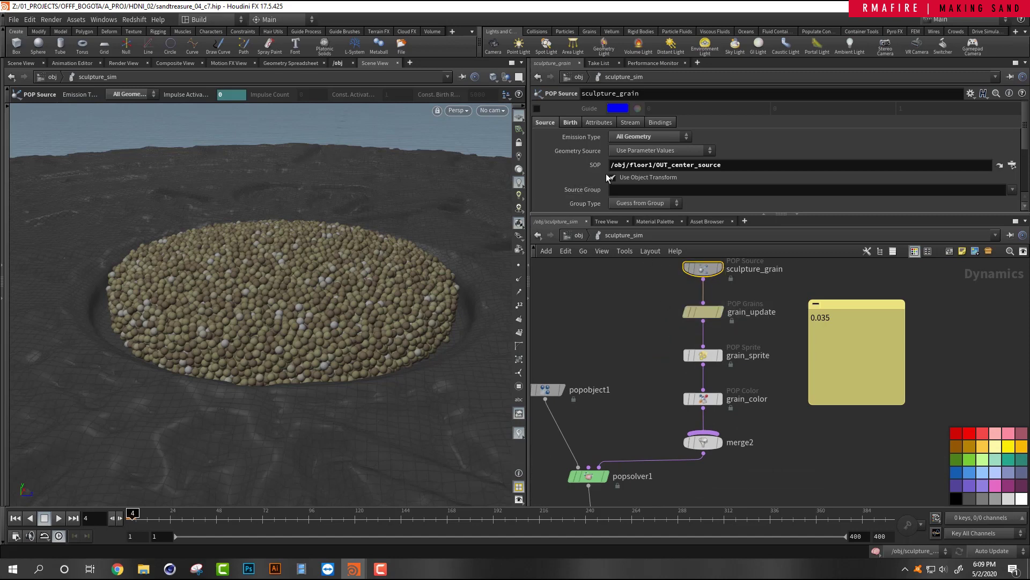
{"action": "left_click", "coordinate": [719, 268]}
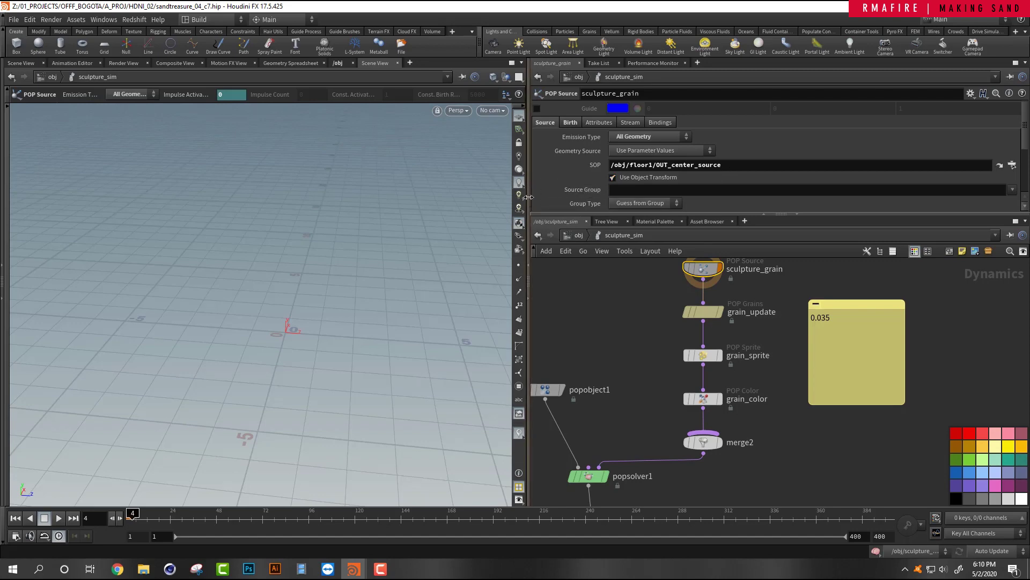
{"action": "left_click_drag", "start_coordinate": [528, 203], "coordinate": [462, 203]}
{"action": "left_click_drag", "start_coordinate": [613, 213], "coordinate": [612, 306]}
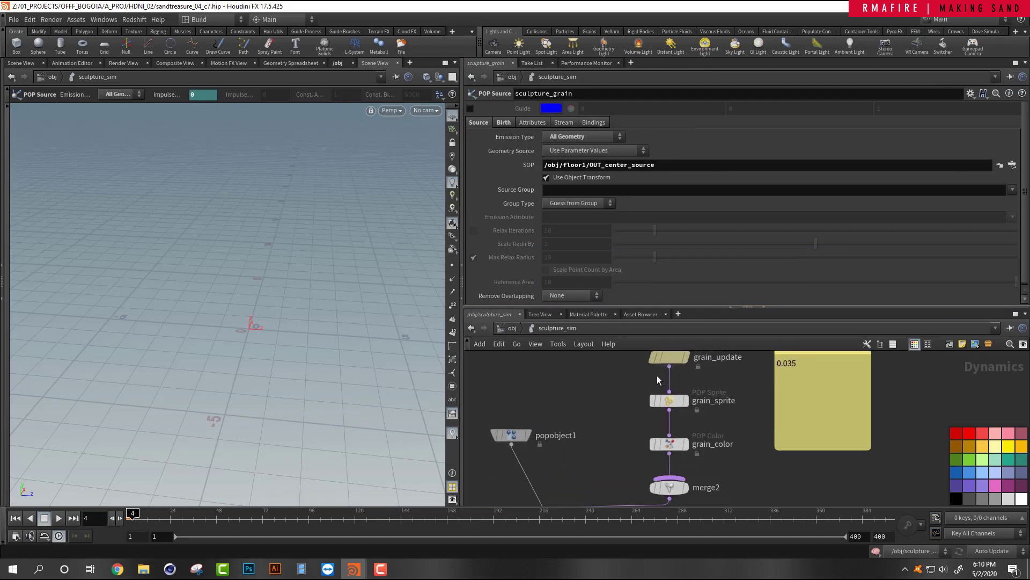
Display and select grain_update to examine its Particle Separation and solver settings.
{"action": "scroll", "coordinate": [654, 379], "scroll_direction": "up", "scroll_amount": 2}
{"action": "middle_click_drag", "start_coordinate": [628, 386], "coordinate": [558, 468]}
{"action": "scroll", "coordinate": [620, 443], "scroll_direction": "up", "scroll_amount": 2}
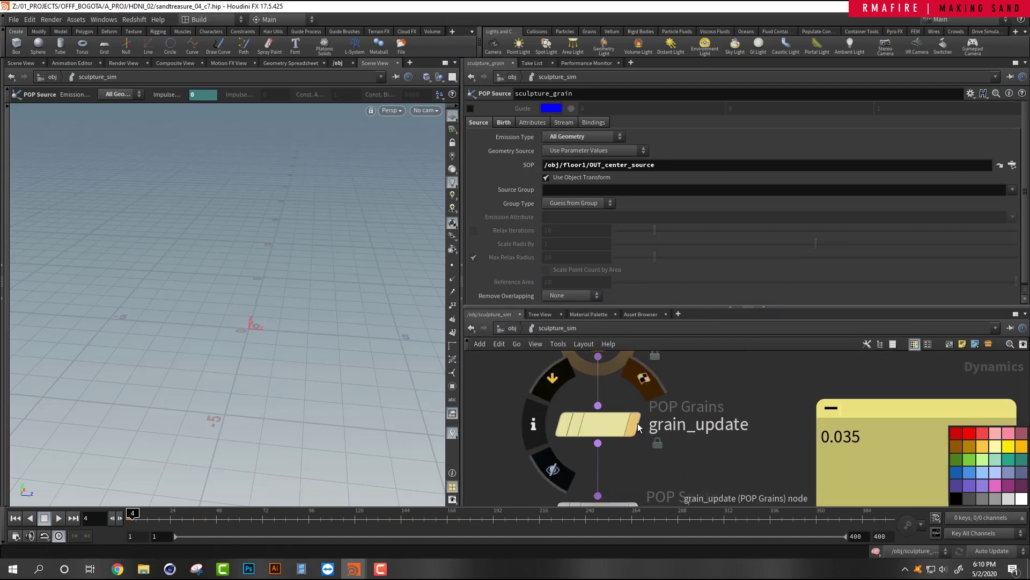
{"action": "left_click", "coordinate": [638, 430]}
{"action": "left_click_drag", "start_coordinate": [534, 393], "coordinate": [646, 419]}
{"action": "scroll", "coordinate": [646, 420], "scroll_direction": "down", "scroll_amount": 3}
{"action": "middle_click_drag", "start_coordinate": [614, 448], "coordinate": [594, 424]}
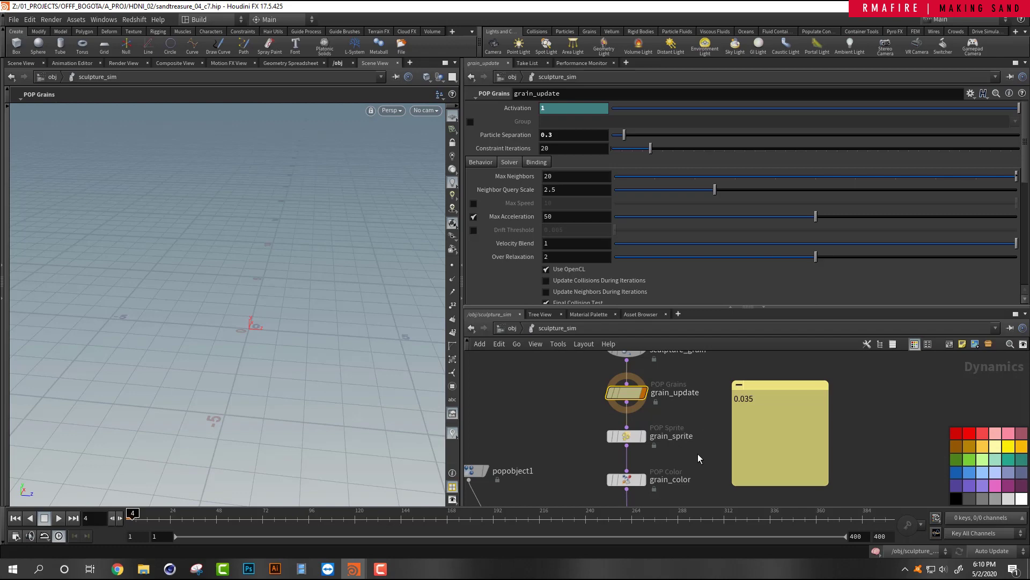
Select and display grain_sprite to examine its Sprite Map and texture settings.
{"action": "left_click_drag", "start_coordinate": [755, 368], "coordinate": [818, 383]}
{"action": "scroll", "coordinate": [697, 415], "scroll_direction": "up", "scroll_amount": 3}
{"action": "left_click", "coordinate": [646, 402]}
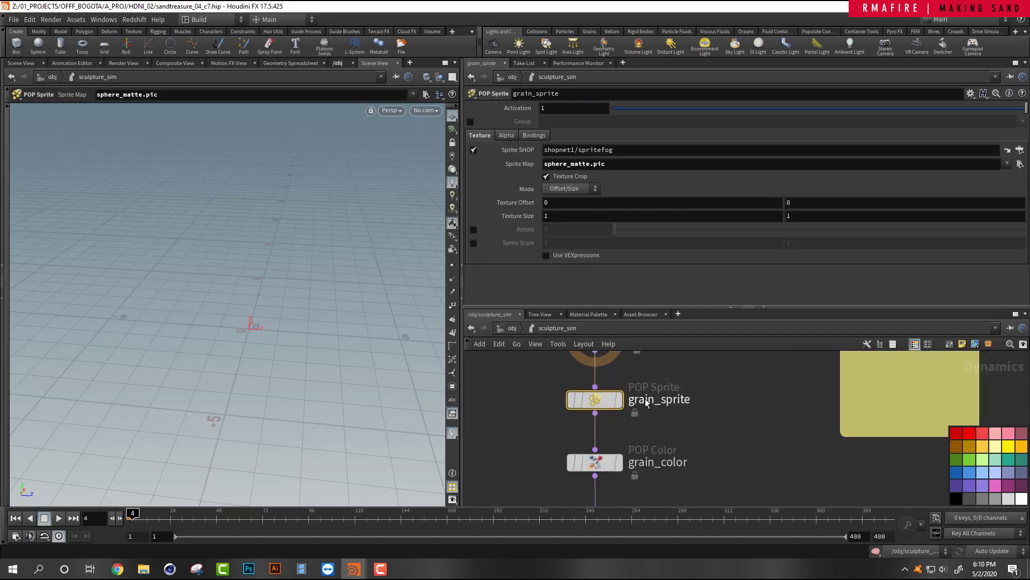
{"action": "left_click_drag", "start_coordinate": [727, 388], "coordinate": [553, 431]}
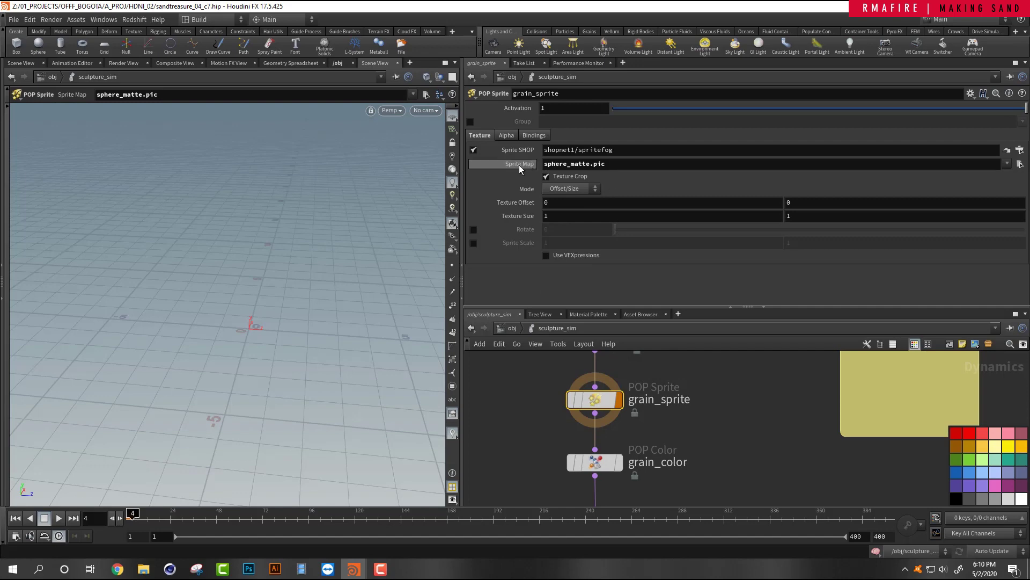
{"action": "scroll", "coordinate": [670, 381], "scroll_direction": "down", "scroll_amount": 3}
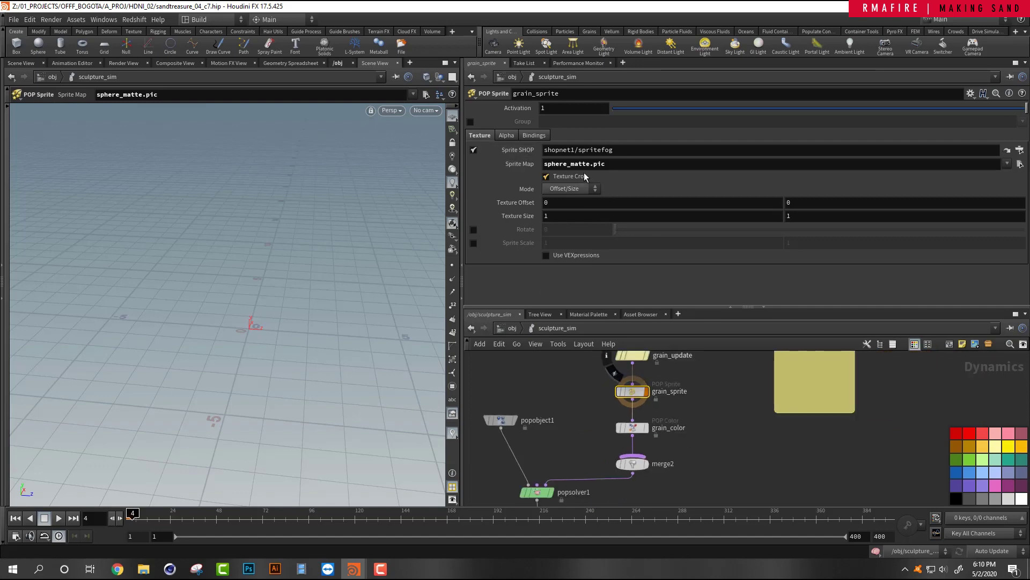
{"action": "scroll", "coordinate": [660, 437], "scroll_direction": "up", "scroll_amount": 2}
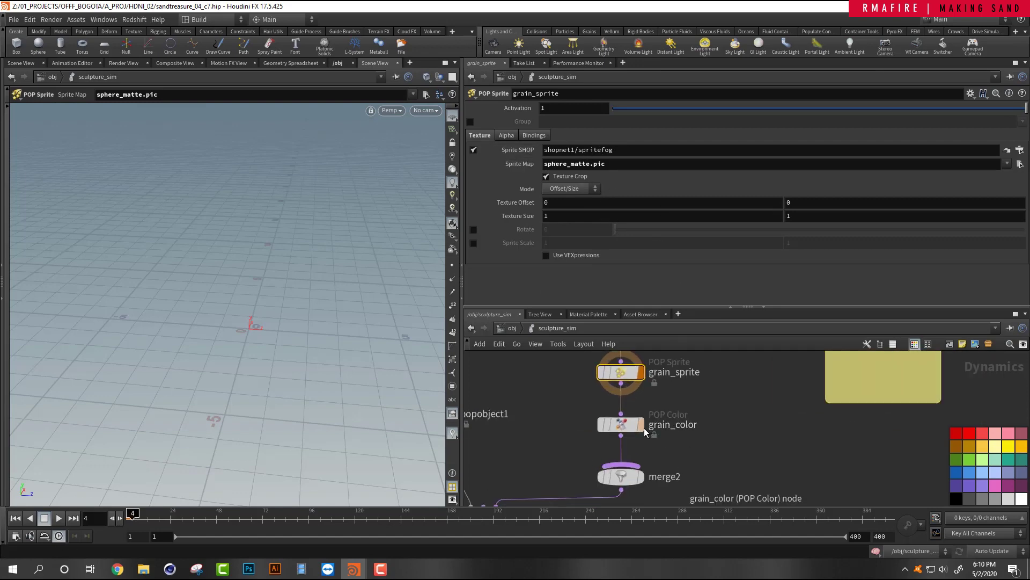
Display and select the grain_color node beneath grain_sprite.
{"action": "left_click", "coordinate": [640, 425]}
{"action": "scroll", "coordinate": [737, 444], "scroll_direction": "down", "scroll_amount": 3}
{"action": "left_click", "coordinate": [675, 432]}
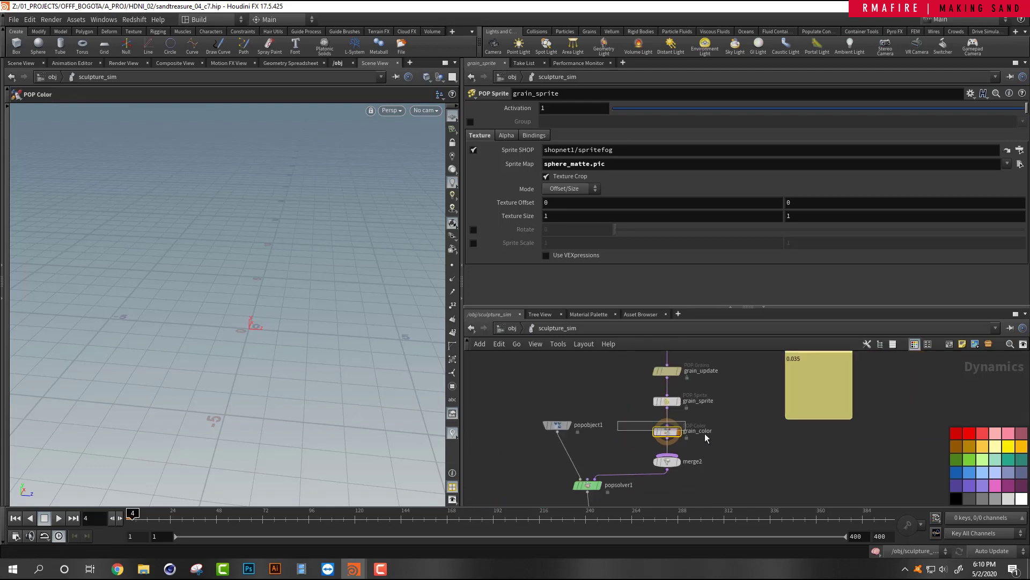
{"action": "middle_click_drag", "start_coordinate": [755, 454], "coordinate": [762, 438]}
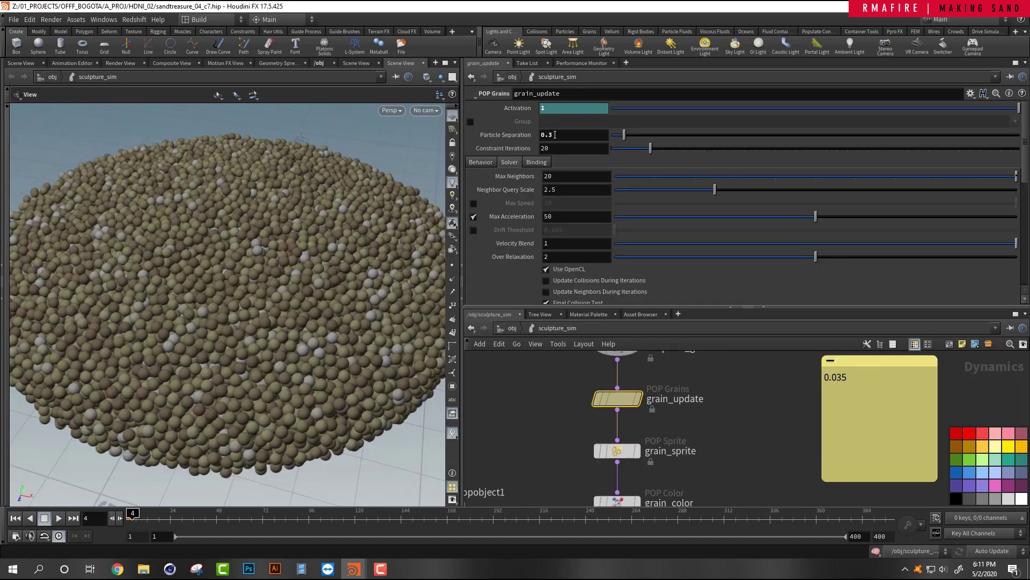
Frame the whole grain mound, select popobject1 and look through its Physical, Collisions and Guides settings.
{"action": "scroll", "coordinate": [562, 429], "scroll_direction": "down", "scroll_amount": 4}
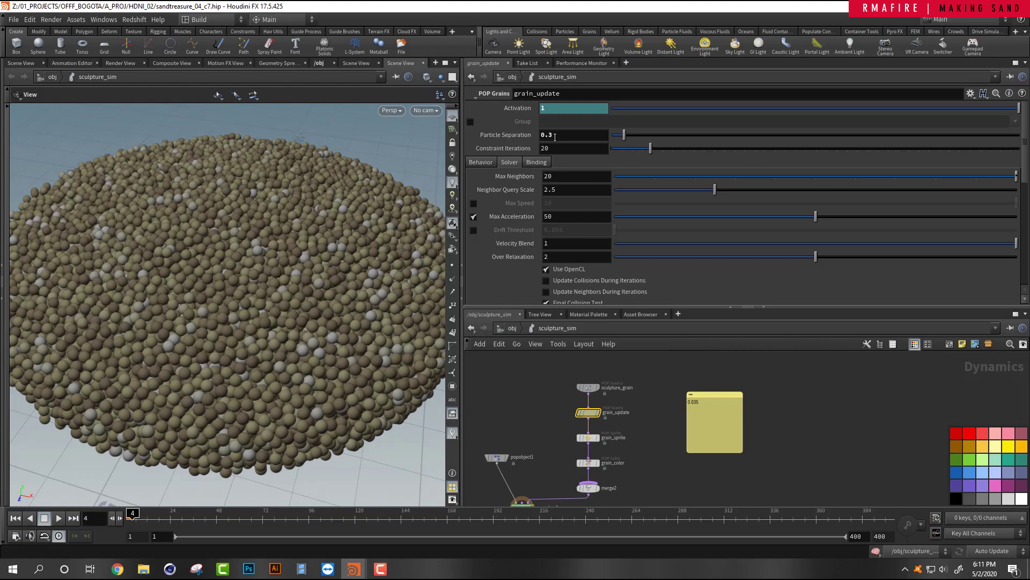
{"action": "right_click_drag", "start_coordinate": [329, 325], "coordinate": [281, 345]}
{"action": "left_click_drag", "start_coordinate": [281, 345], "coordinate": [322, 338]}
{"action": "middle_click_drag", "start_coordinate": [671, 463], "coordinate": [633, 398]}
{"action": "scroll", "coordinate": [532, 415], "scroll_direction": "up", "scroll_amount": 1}
{"action": "middle_click_drag", "start_coordinate": [534, 398], "coordinate": [591, 430]}
{"action": "left_click_drag", "start_coordinate": [507, 373], "coordinate": [579, 410]}
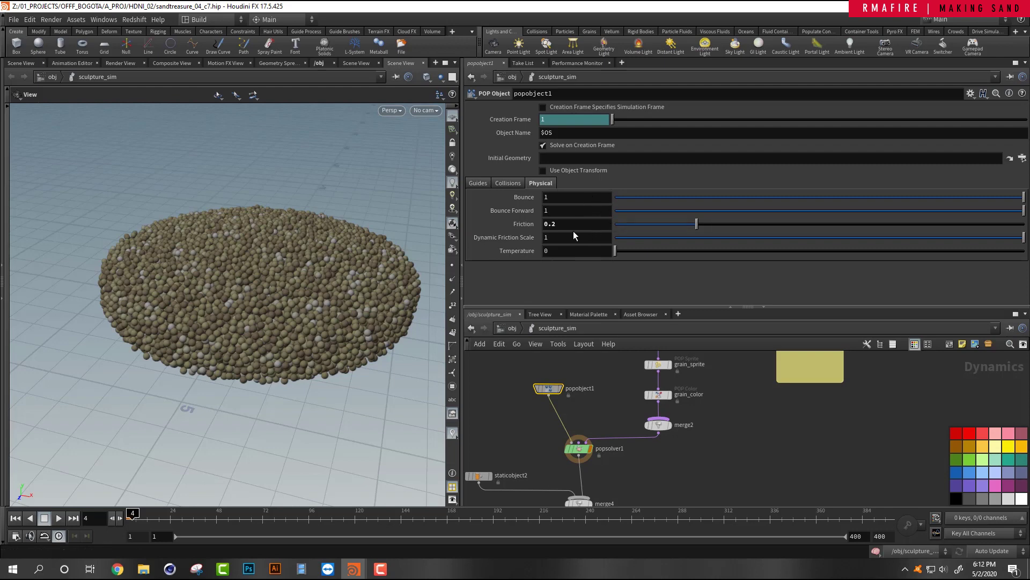
{"action": "left_click", "coordinate": [508, 184]}
{"action": "left_click", "coordinate": [478, 185]}
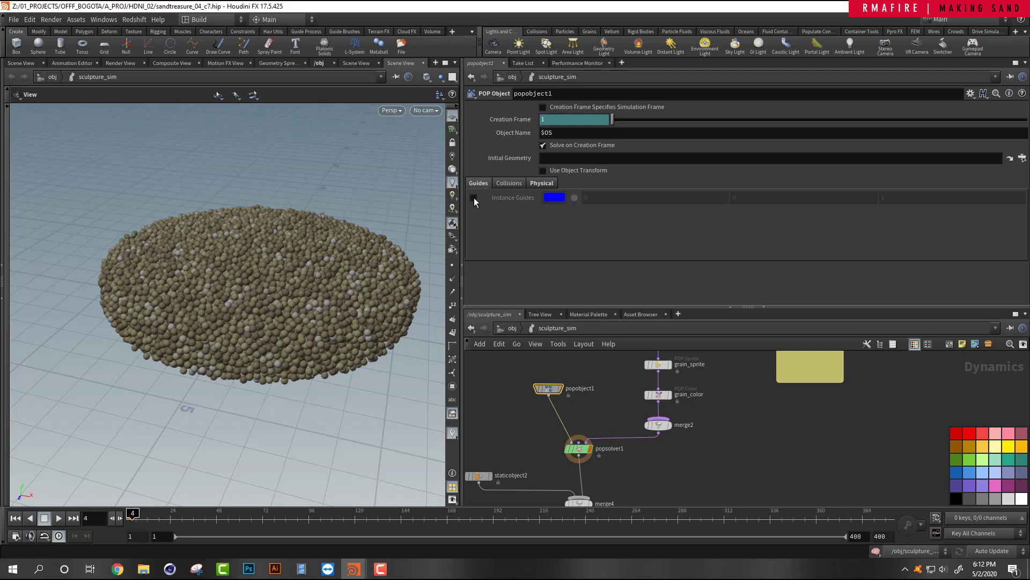
{"action": "scroll", "coordinate": [604, 359], "scroll_direction": "down", "scroll_amount": 3}
{"action": "scroll", "coordinate": [600, 405], "scroll_direction": "up", "scroll_amount": 1}
{"action": "scroll", "coordinate": [546, 410], "scroll_direction": "up", "scroll_amount": 3}
{"action": "scroll", "coordinate": [587, 400], "scroll_direction": "down", "scroll_amount": 4}
{"action": "left_click_drag", "start_coordinate": [547, 398], "coordinate": [620, 410]}
{"action": "left_click", "coordinate": [618, 447]}
{"action": "left_click", "coordinate": [618, 444]}
{"action": "key", "text": "ctrl+z"}
Select merge3 to examine its affector relationship and input operators.
{"action": "middle_click_drag", "start_coordinate": [663, 386], "coordinate": [651, 428]}
{"action": "left_click", "coordinate": [651, 428]}
{"action": "scroll", "coordinate": [572, 398], "scroll_direction": "up", "scroll_amount": 3}
{"action": "scroll", "coordinate": [572, 398], "scroll_direction": "up", "scroll_amount": 1}
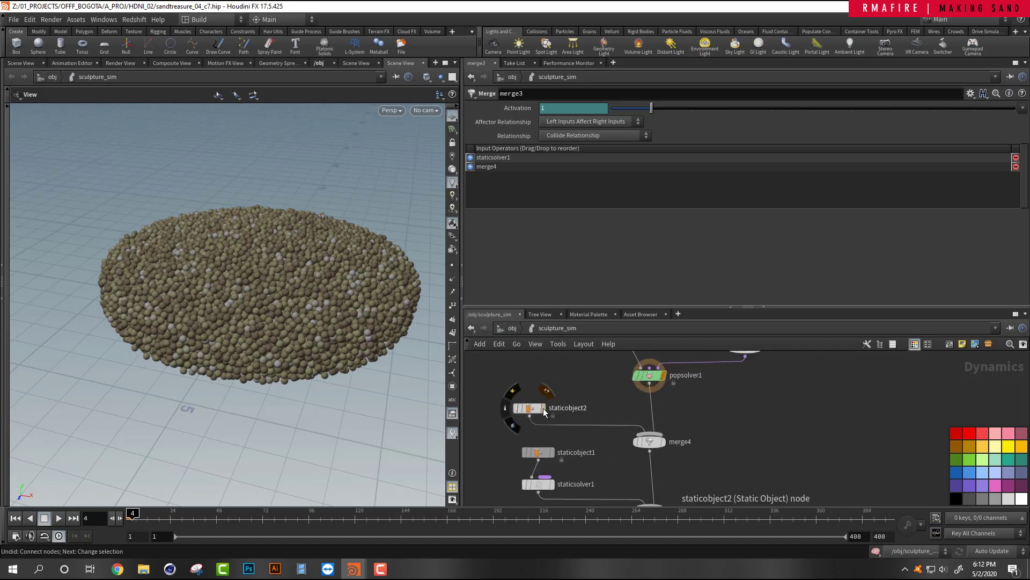
Display and select staticobject2, examine the sculpture collider geometry and return the timeline to frame 1.
{"action": "left_click", "coordinate": [543, 408]}
{"action": "left_click_drag", "start_coordinate": [568, 387], "coordinate": [507, 427]}
{"action": "mouse_move", "coordinate": [247, 316]}
{"action": "left_mouse_down"}
{"action": "mouse_move", "coordinate": [269, 304]}
{"action": "mouse_move", "coordinate": [256, 315]}
{"action": "mouse_move", "coordinate": [191, 319]}
{"action": "mouse_move", "coordinate": [254, 334]}
{"action": "mouse_move", "coordinate": [239, 332]}
{"action": "left_mouse_up"}
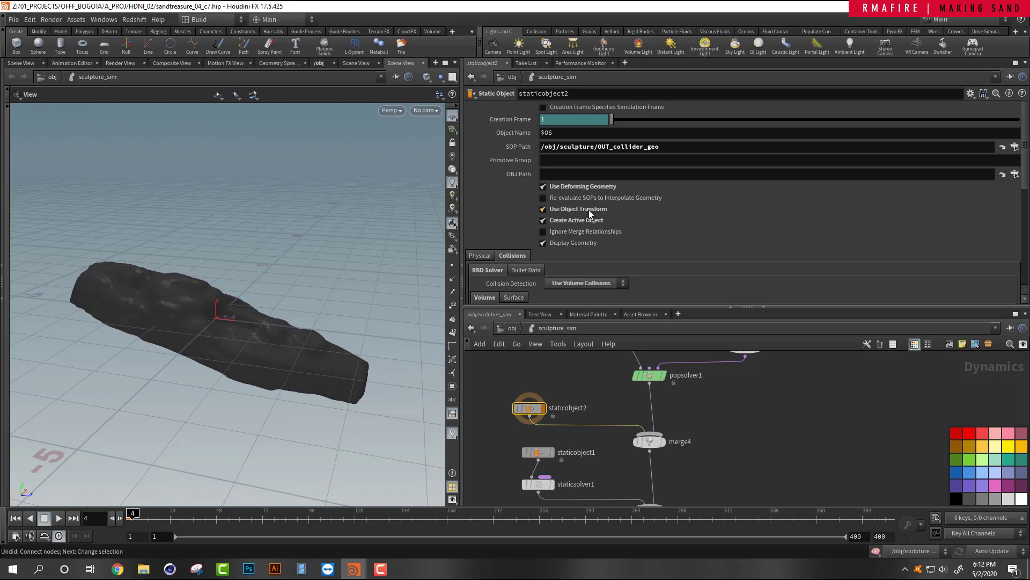
{"action": "left_click_drag", "start_coordinate": [155, 523], "coordinate": [126, 485]}
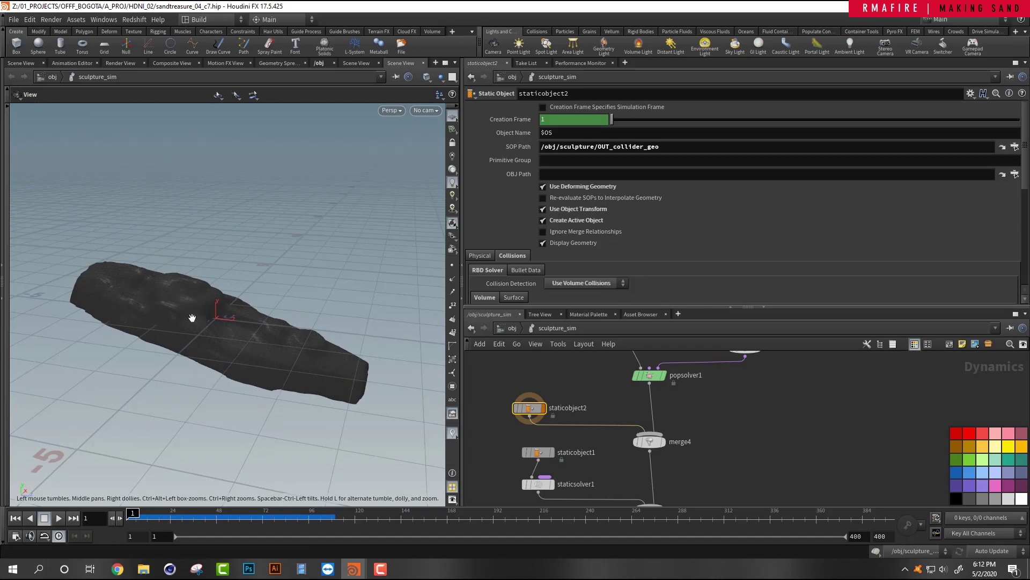
Display staticsolver1 and select staticobject1 to examine the floor collider's recess and its SOP path settings.
{"action": "scroll", "coordinate": [563, 450], "scroll_direction": "down", "scroll_amount": 3}
{"action": "middle_click_drag", "start_coordinate": [587, 463], "coordinate": [584, 422]}
{"action": "scroll", "coordinate": [585, 421], "scroll_direction": "up", "scroll_amount": 3}
{"action": "scroll", "coordinate": [584, 421], "scroll_direction": "up", "scroll_amount": 2}
{"action": "left_click", "coordinate": [492, 448]}
{"action": "left_click_drag", "start_coordinate": [491, 447], "coordinate": [483, 449]}
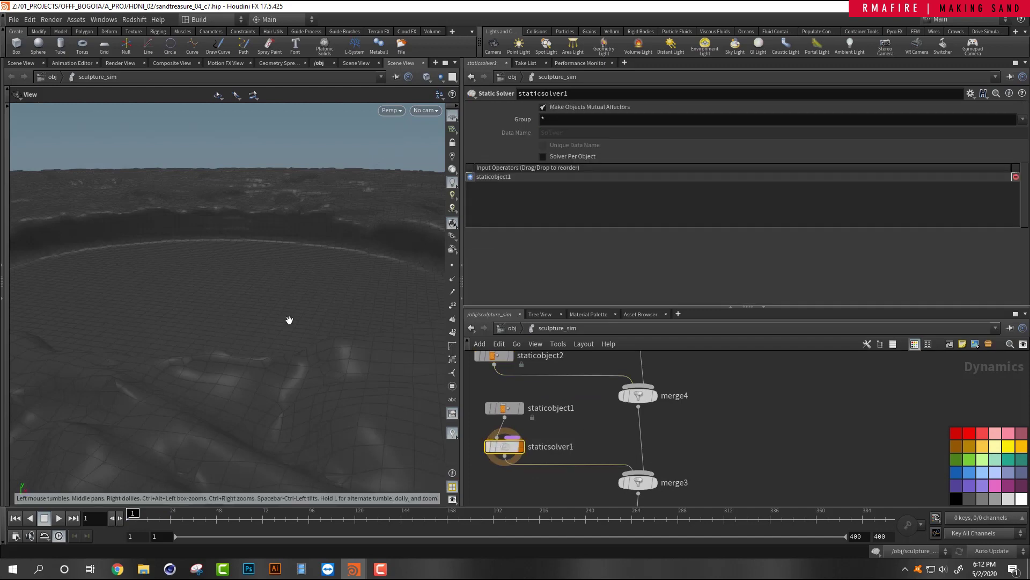
{"action": "right_click_drag", "start_coordinate": [281, 301], "coordinate": [228, 299]}
{"action": "left_click_drag", "start_coordinate": [227, 299], "coordinate": [256, 355]}
{"action": "left_click_drag", "start_coordinate": [531, 390], "coordinate": [468, 414]}
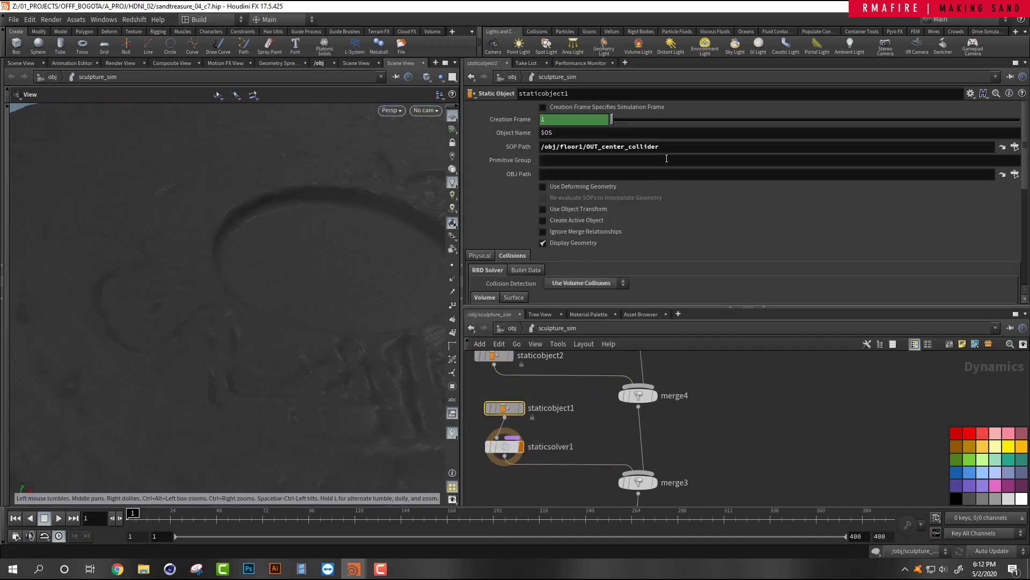
{"action": "left_click_drag", "start_coordinate": [365, 218], "coordinate": [343, 226]}
Select gravity1 above the output node to examine its Force values.
{"action": "scroll", "coordinate": [641, 402], "scroll_direction": "down", "scroll_amount": 5}
{"action": "middle_click_drag", "start_coordinate": [700, 422], "coordinate": [665, 355]}
{"action": "scroll", "coordinate": [625, 433], "scroll_direction": "up", "scroll_amount": 2}
{"action": "left_click_drag", "start_coordinate": [598, 420], "coordinate": [599, 396]}
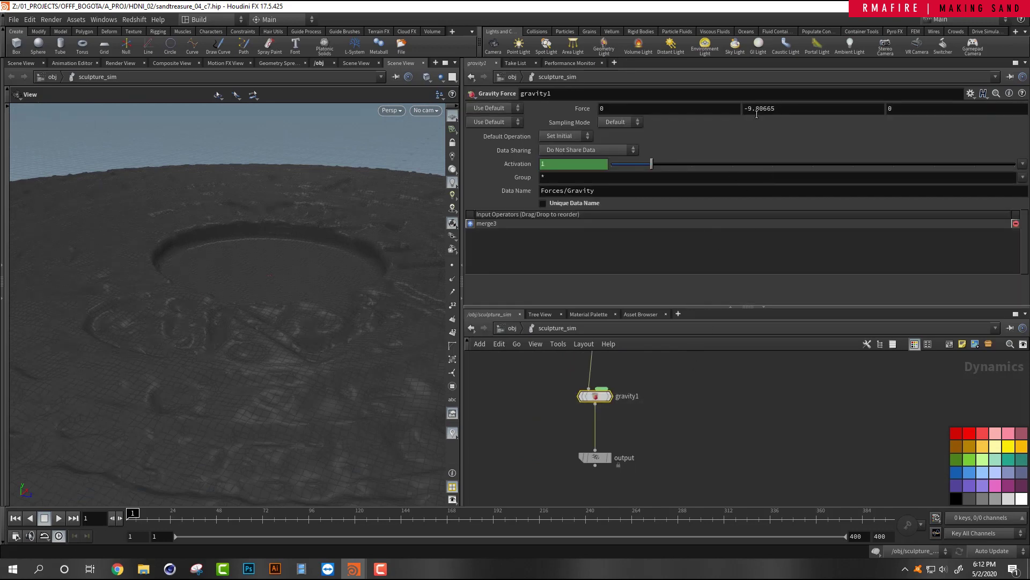
Display the output node and move it up closer beneath gravity1.
{"action": "left_click", "coordinate": [609, 459]}
{"action": "left_click_drag", "start_coordinate": [598, 458], "coordinate": [589, 433]}
{"action": "scroll", "coordinate": [258, 340], "scroll_direction": "up", "scroll_amount": 3}
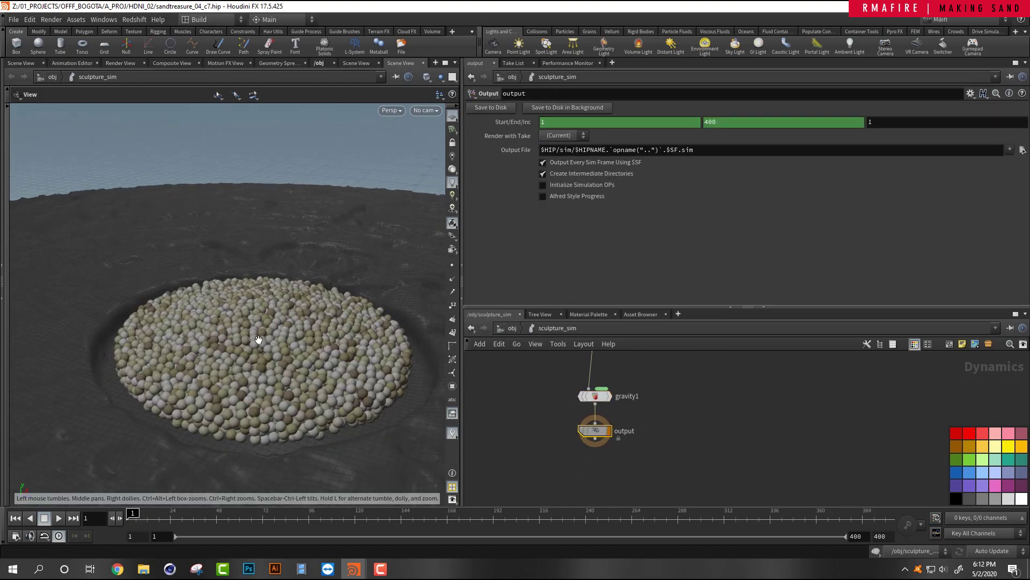
Inspect the grain bed from above, then select grain_sprite to examine its sphere sprite settings.
{"action": "left_click_drag", "start_coordinate": [258, 340], "coordinate": [288, 334]}
{"action": "scroll", "coordinate": [648, 398], "scroll_direction": "down", "scroll_amount": 4}
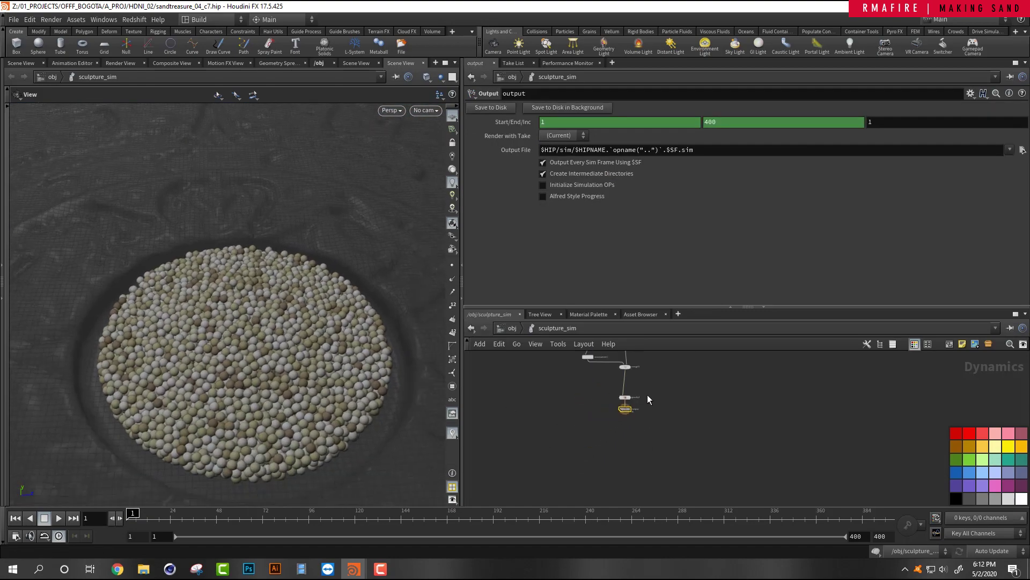
{"action": "middle_click_drag", "start_coordinate": [698, 359], "coordinate": [689, 417]}
{"action": "scroll", "coordinate": [686, 389], "scroll_direction": "down", "scroll_amount": 3}
{"action": "scroll", "coordinate": [689, 411], "scroll_direction": "up", "scroll_amount": 5}
{"action": "left_click", "coordinate": [645, 408]}
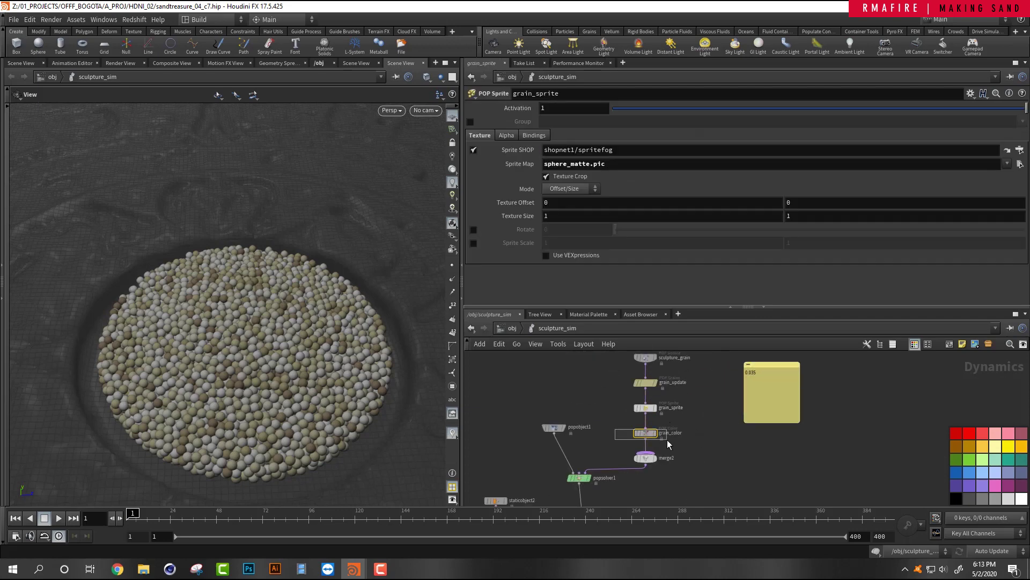
Select grain_color and shift its ramp's middle colour marker to about four fifths of the way toward the white end.
{"action": "left_click", "coordinate": [647, 433]}
{"action": "left_click_drag", "start_coordinate": [613, 204], "coordinate": [931, 223]}
{"action": "left_click_drag", "start_coordinate": [607, 243], "coordinate": [916, 198]}
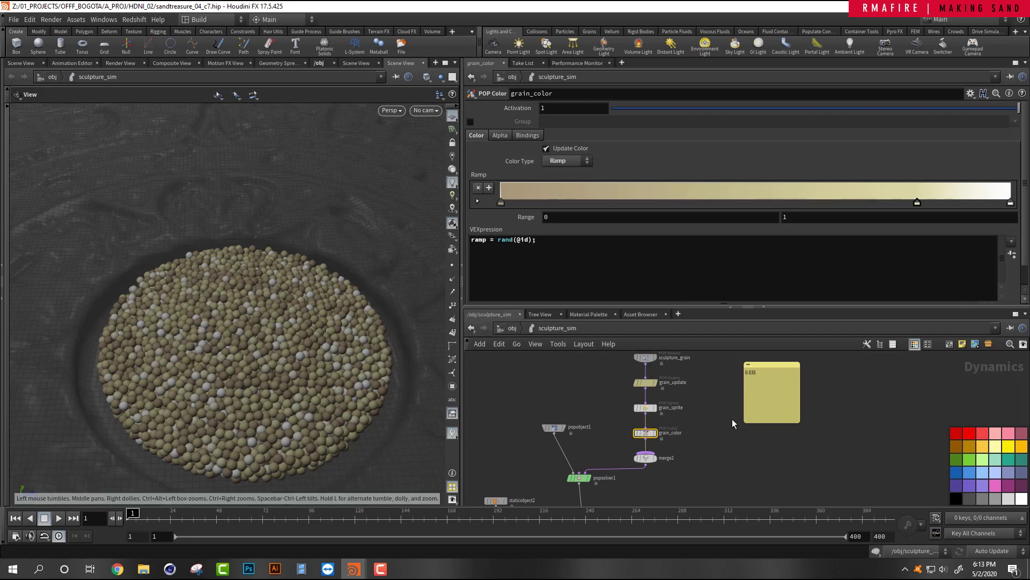
Play the recoloured grain simulation for about 24 frames and return the timeline to frame 1.
{"action": "scroll", "coordinate": [726, 400], "scroll_direction": "down", "scroll_amount": 2}
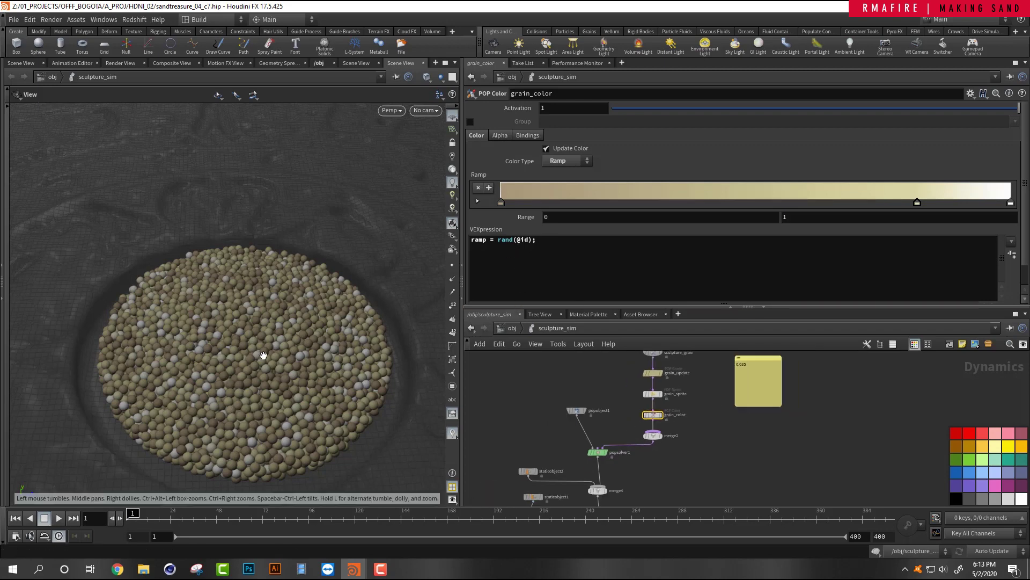
{"action": "left_click_drag", "start_coordinate": [263, 354], "coordinate": [270, 334]}
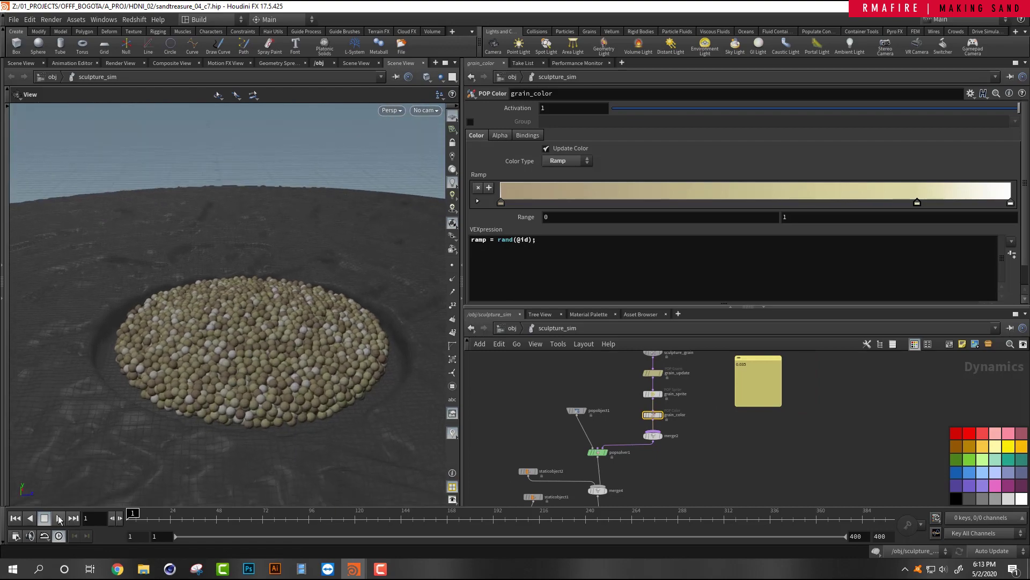
{"action": "left_click", "coordinate": [59, 518]}
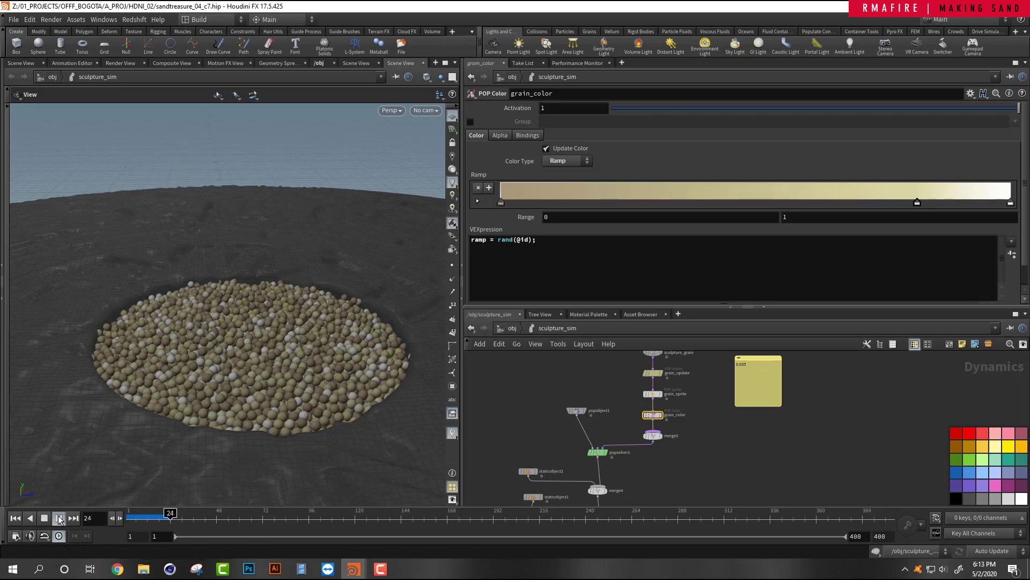
{"action": "left_click", "coordinate": [140, 513]}
{"action": "left_click_drag", "start_coordinate": [140, 513], "coordinate": [128, 513]}
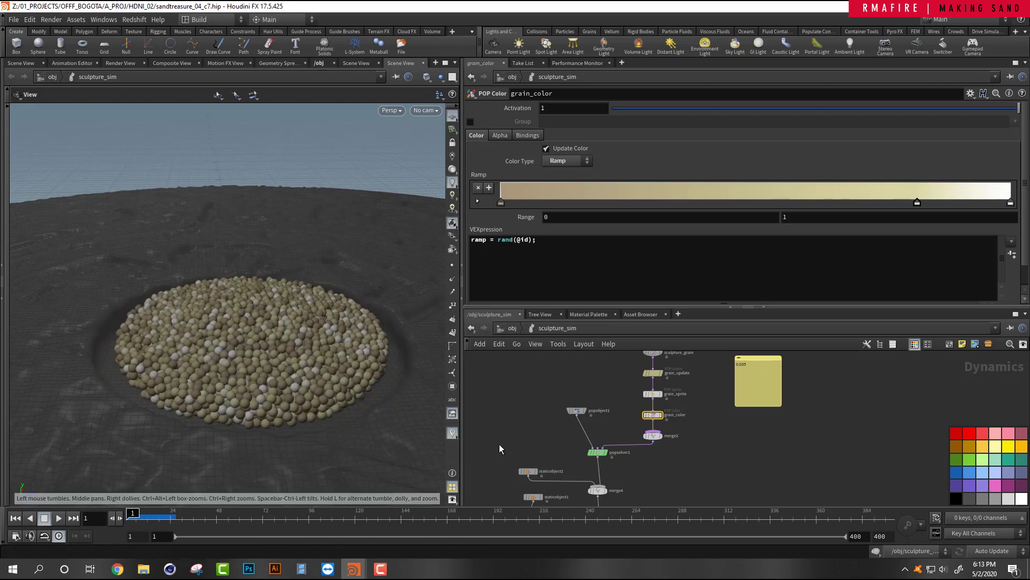
Leave the sculpture_sim network for the object level and enter the dop_import geometry network.
{"action": "scroll", "coordinate": [527, 422], "scroll_direction": "down", "scroll_amount": 3}
{"action": "middle_click_drag", "start_coordinate": [648, 417], "coordinate": [662, 349]}
{"action": "scroll", "coordinate": [612, 451], "scroll_direction": "up", "scroll_amount": 4}
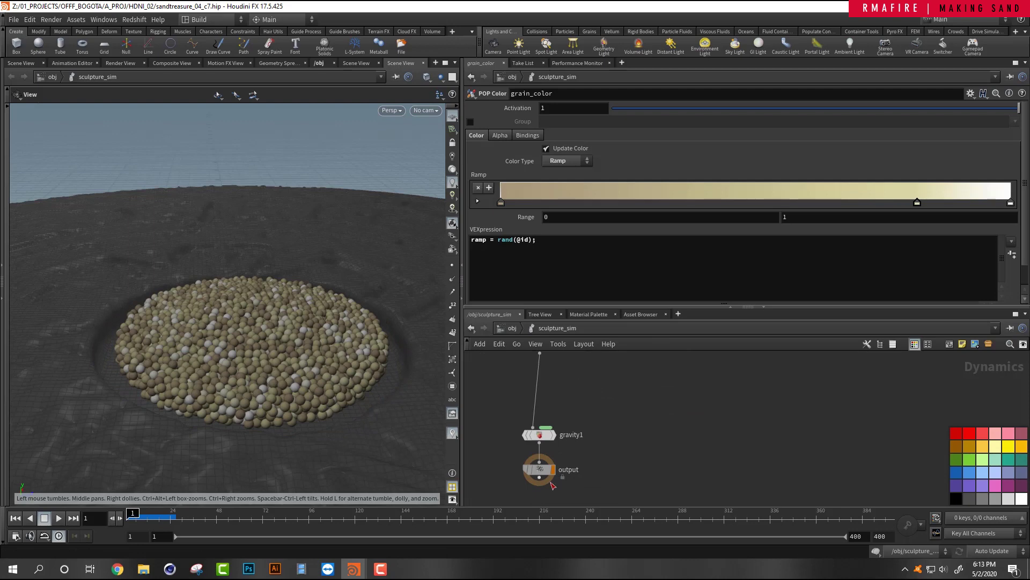
{"action": "left_click", "coordinate": [502, 331]}
{"action": "scroll", "coordinate": [805, 417], "scroll_direction": "up", "scroll_amount": 3}
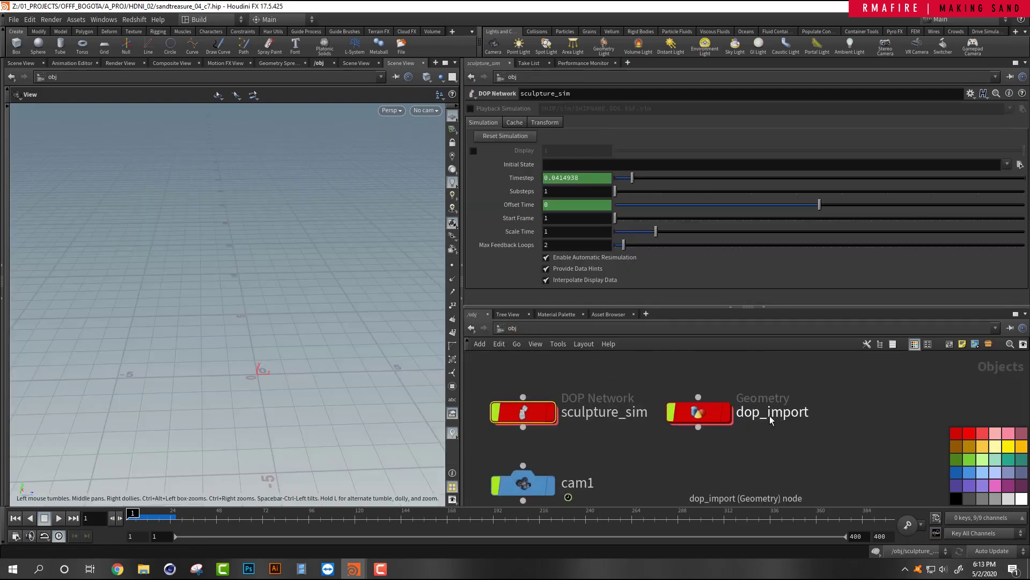
{"action": "left_click", "coordinate": [708, 409]}
{"action": "double_click", "coordinate": [710, 408]}
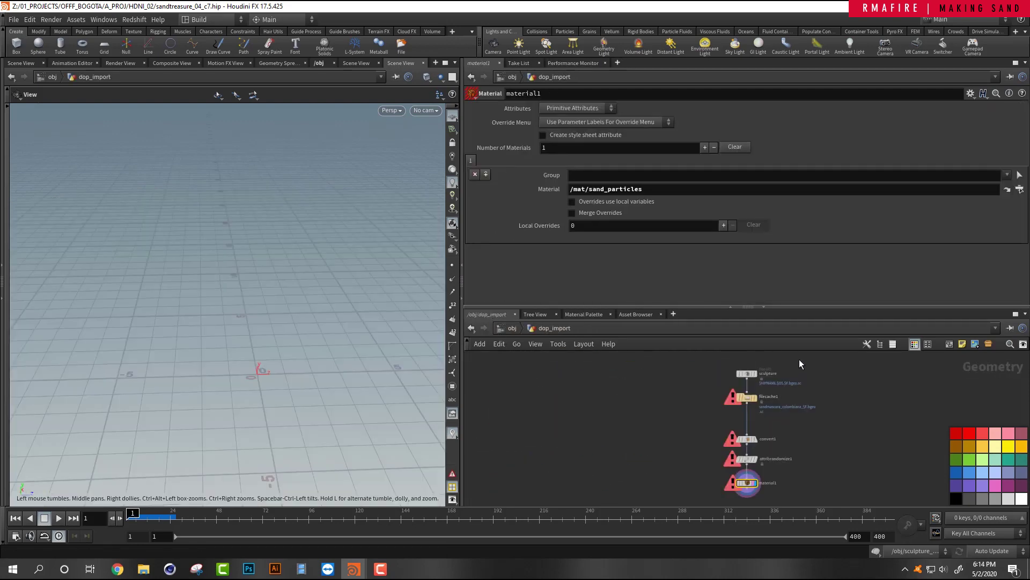
Display and select the sculpture Dop I/O node, and scrub the timeline to frame 18.
{"action": "scroll", "coordinate": [800, 364], "scroll_direction": "up", "scroll_amount": 4}
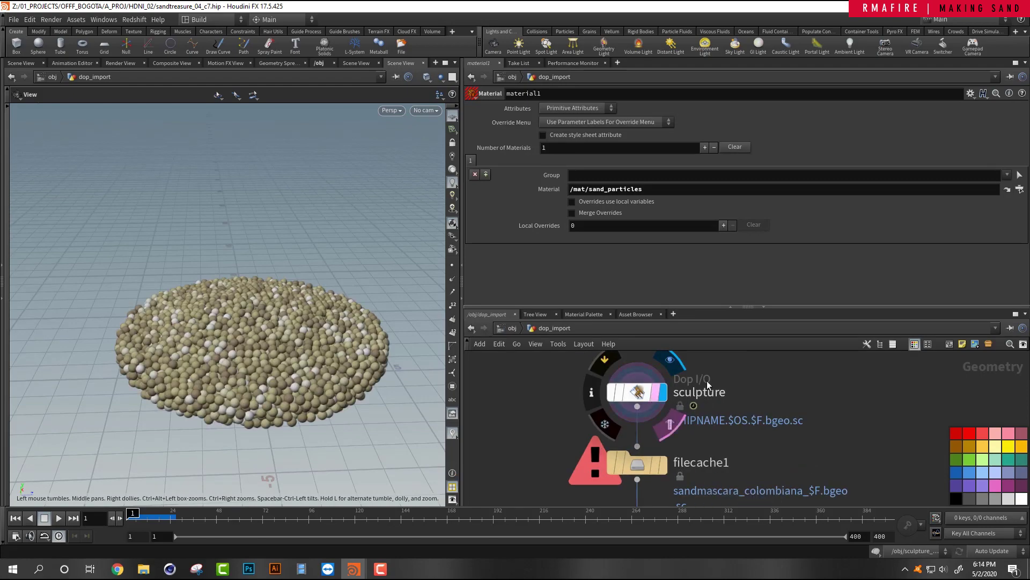
{"action": "left_click", "coordinate": [639, 392]}
{"action": "mouse_move", "coordinate": [150, 519]}
{"action": "left_mouse_down"}
{"action": "mouse_move", "coordinate": [159, 518]}
{"action": "mouse_move", "coordinate": [121, 519]}
{"action": "mouse_move", "coordinate": [159, 520]}
{"action": "left_mouse_up"}
Examine the sculpture node's DOP Network and DOP Node paths, checking the operator chooser for sculpture_sim without changing the path.
{"action": "scroll", "coordinate": [590, 230], "scroll_direction": "down", "scroll_amount": 2}
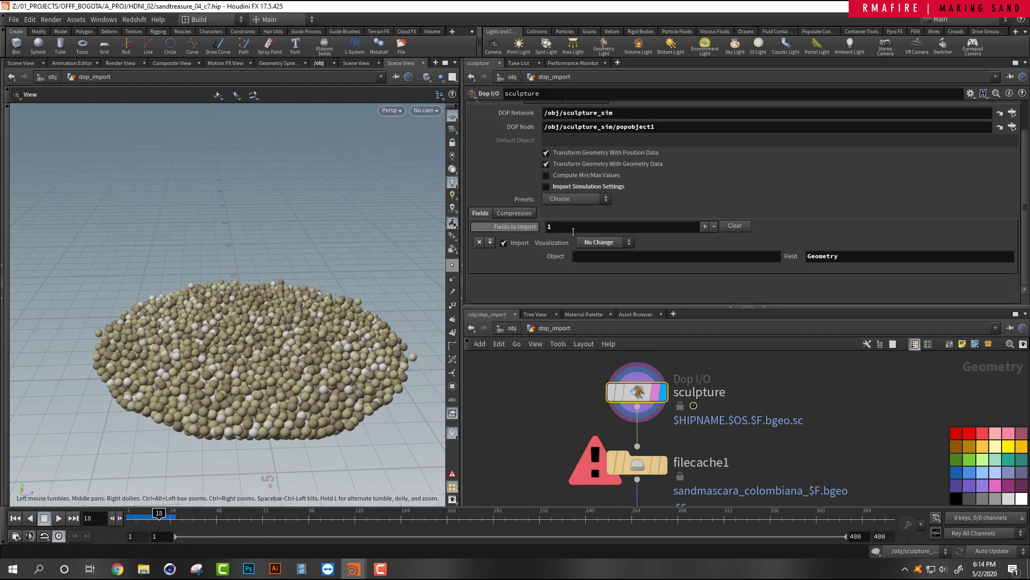
{"action": "scroll", "coordinate": [743, 369], "scroll_direction": "down", "scroll_amount": 3}
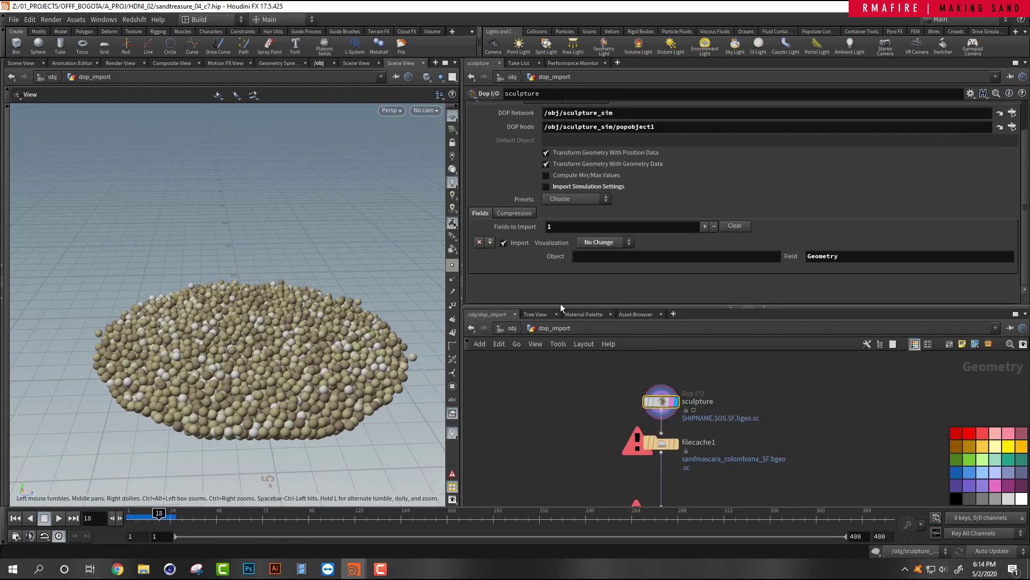
{"action": "scroll", "coordinate": [510, 179], "scroll_direction": "up", "scroll_amount": 2}
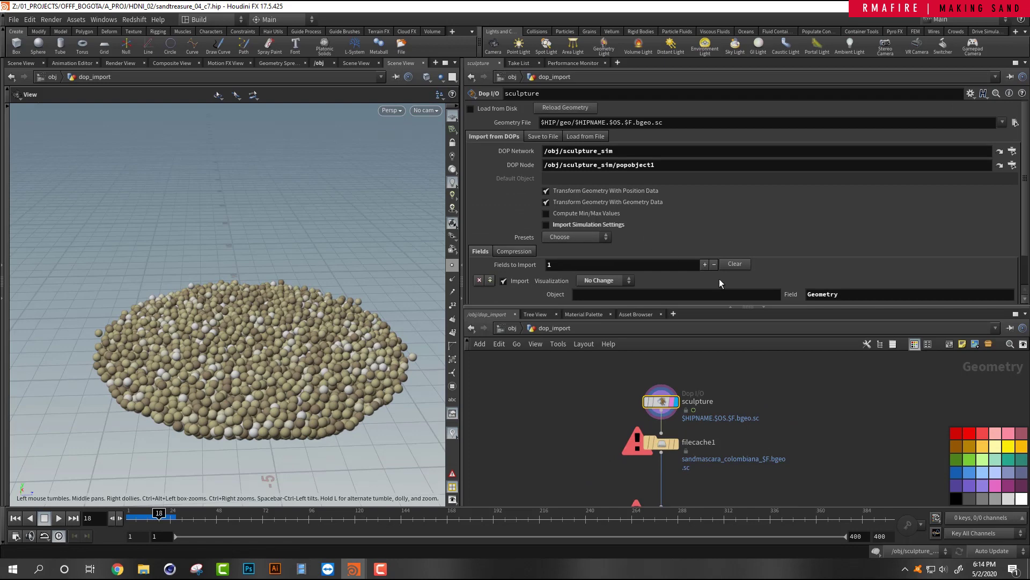
{"action": "middle_click_drag", "start_coordinate": [736, 397], "coordinate": [678, 381]}
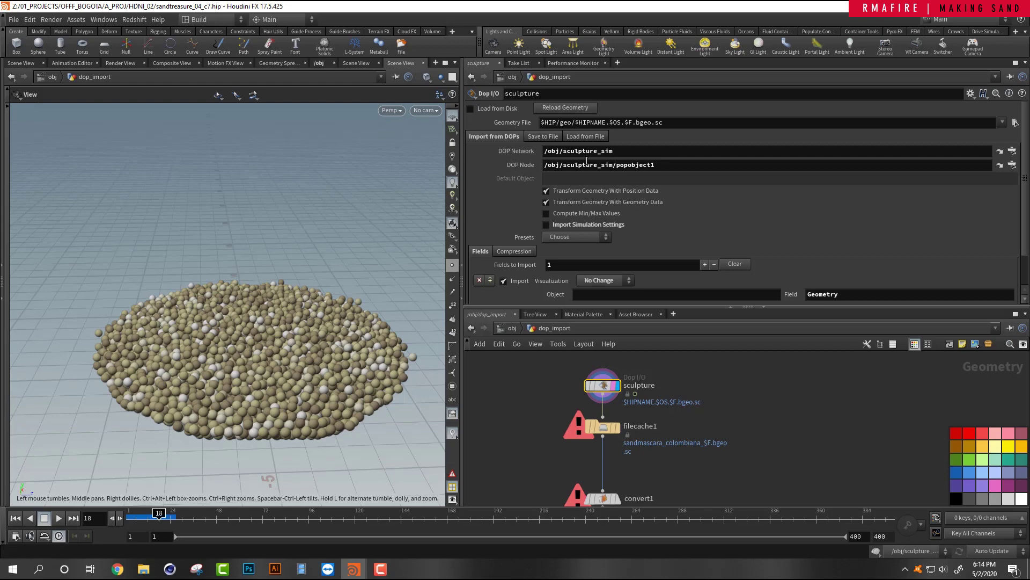
{"action": "left_click_drag", "start_coordinate": [626, 150], "coordinate": [537, 153]}
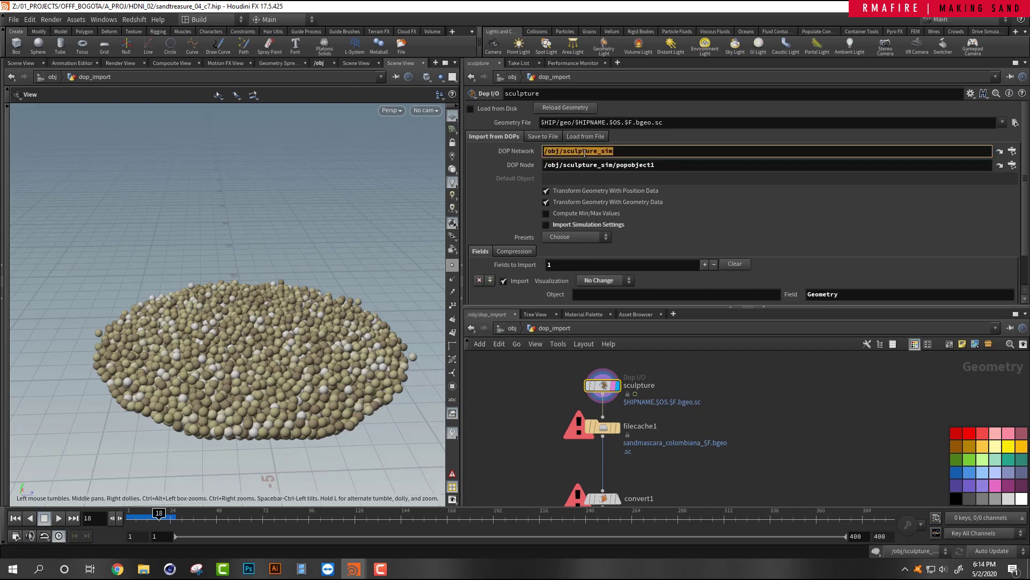
{"action": "left_click", "coordinate": [575, 152]}
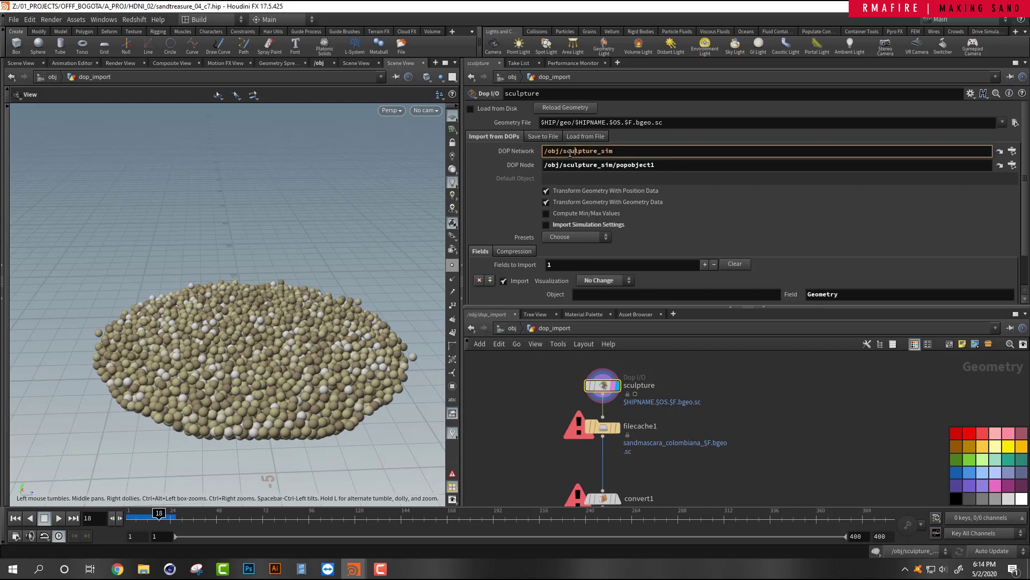
{"action": "left_click", "coordinate": [1013, 151]}
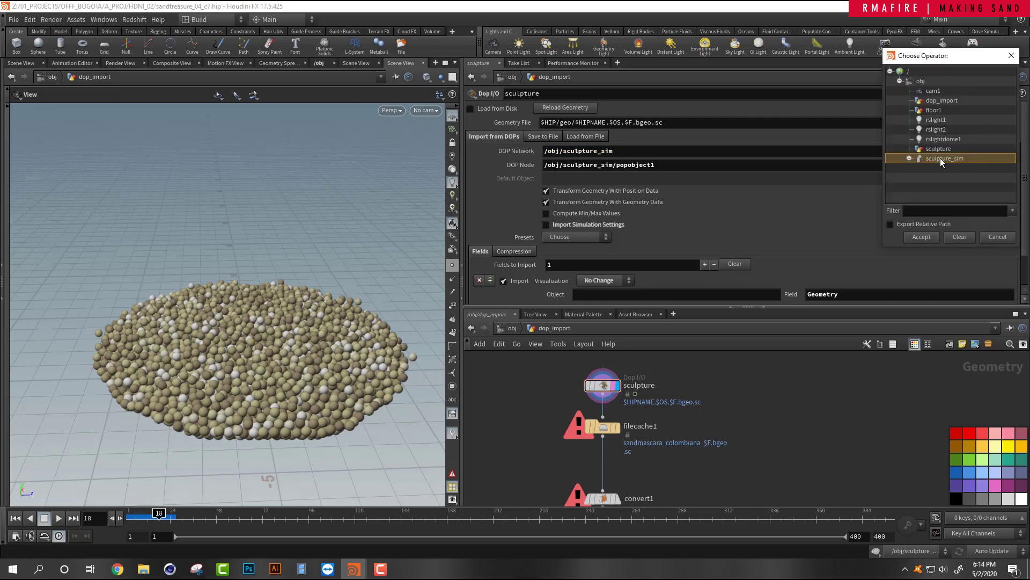
{"action": "left_click", "coordinate": [1004, 239]}
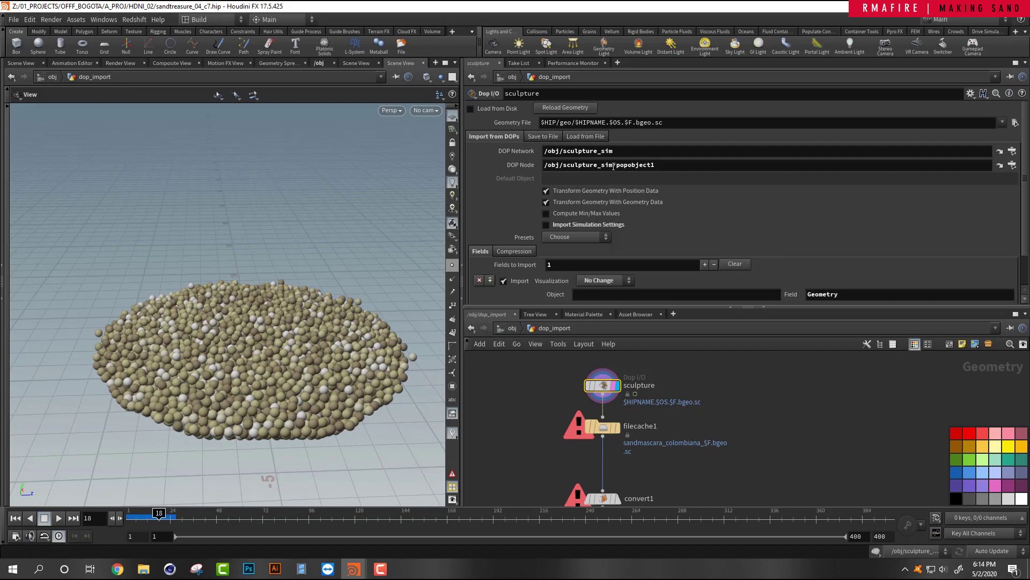
{"action": "left_click_drag", "start_coordinate": [615, 166], "coordinate": [690, 165]}
{"action": "left_click", "coordinate": [788, 409]}
Display filecache1 and select it to examine its Load from Disk option and geometry file path.
{"action": "scroll", "coordinate": [498, 215], "scroll_direction": "down", "scroll_amount": 1}
{"action": "scroll", "coordinate": [732, 376], "scroll_direction": "down", "scroll_amount": 1}
{"action": "scroll", "coordinate": [646, 424], "scroll_direction": "up", "scroll_amount": 3}
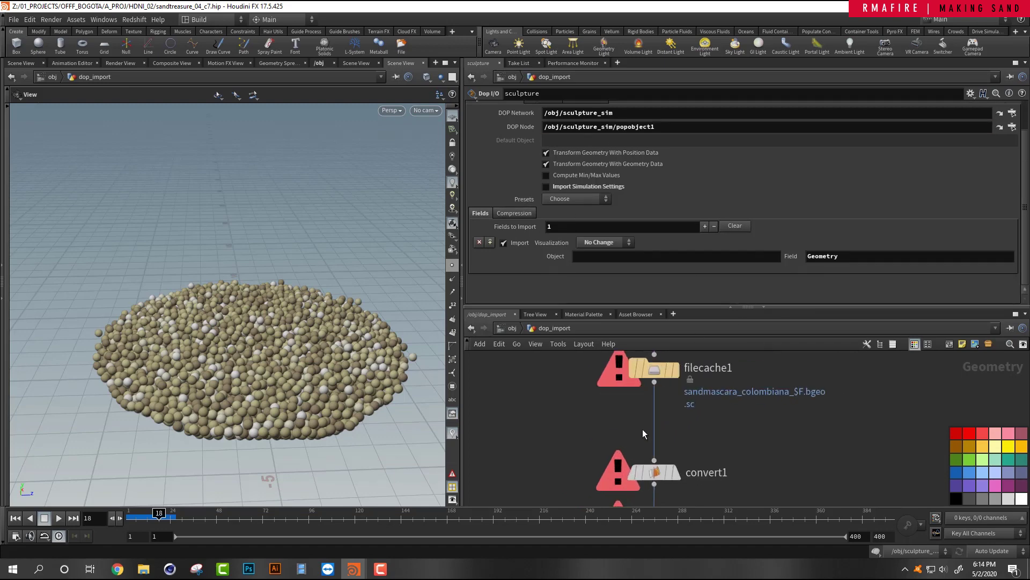
{"action": "middle_click_drag", "start_coordinate": [659, 374], "coordinate": [569, 433]}
{"action": "left_click", "coordinate": [568, 434]}
{"action": "key", "text": "r"}
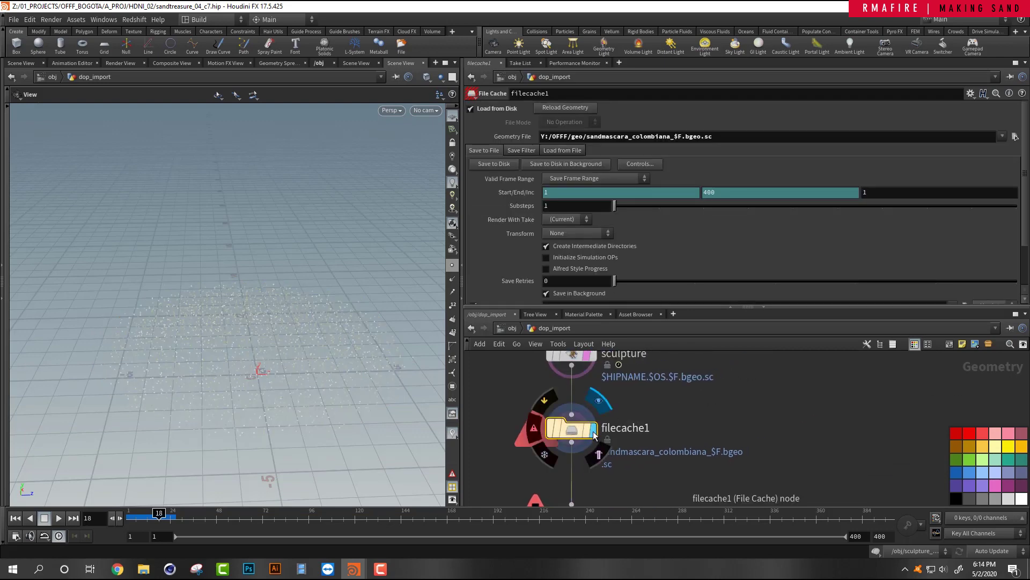
Move filecache1 to one side of the chain and connect the sculpture node's output directly to convert1.
{"action": "left_click_drag", "start_coordinate": [577, 435], "coordinate": [754, 409]}
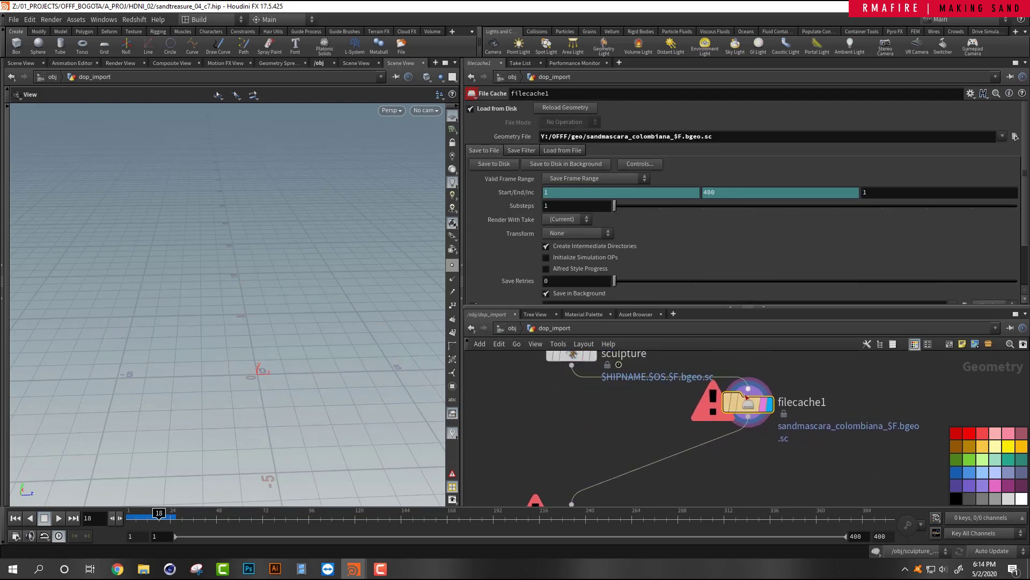
{"action": "scroll", "coordinate": [605, 425], "scroll_direction": "down", "scroll_amount": 3}
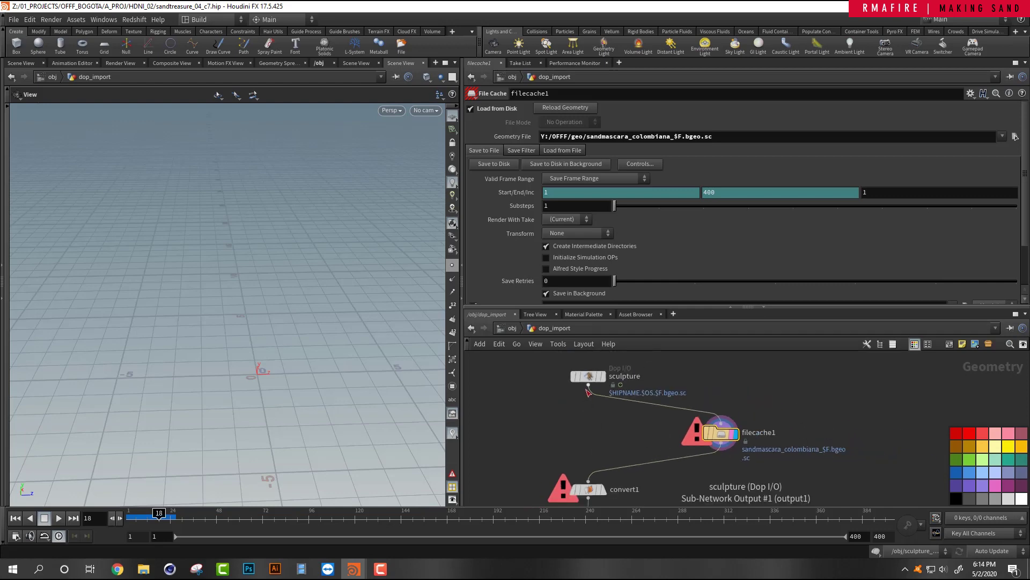
{"action": "left_click", "coordinate": [588, 384]}
{"action": "left_click", "coordinate": [588, 481]}
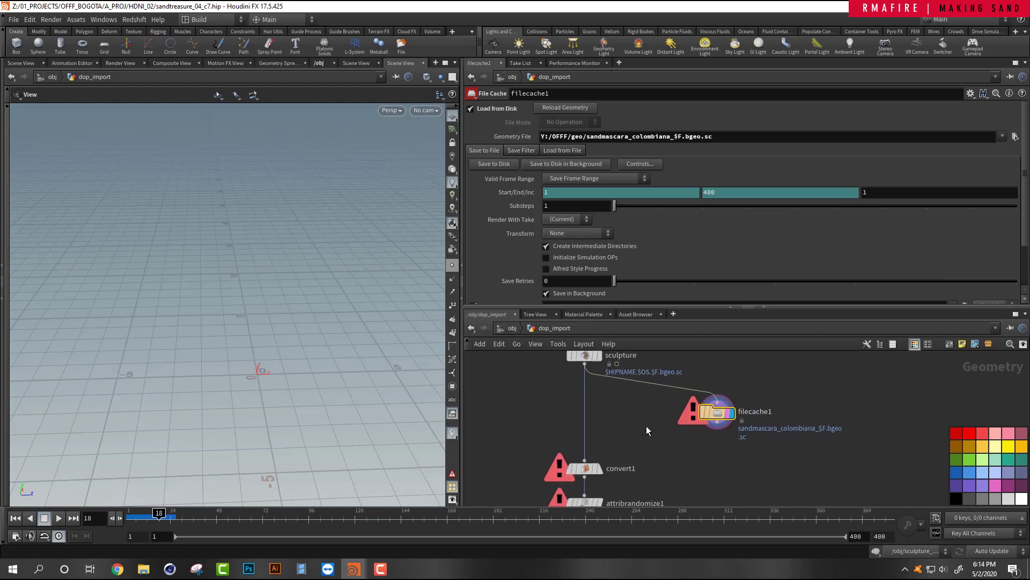
Display convert1 and select it to examine its polygon conversion settings.
{"action": "scroll", "coordinate": [697, 412], "scroll_direction": "up", "scroll_amount": 2}
{"action": "left_click", "coordinate": [600, 435]}
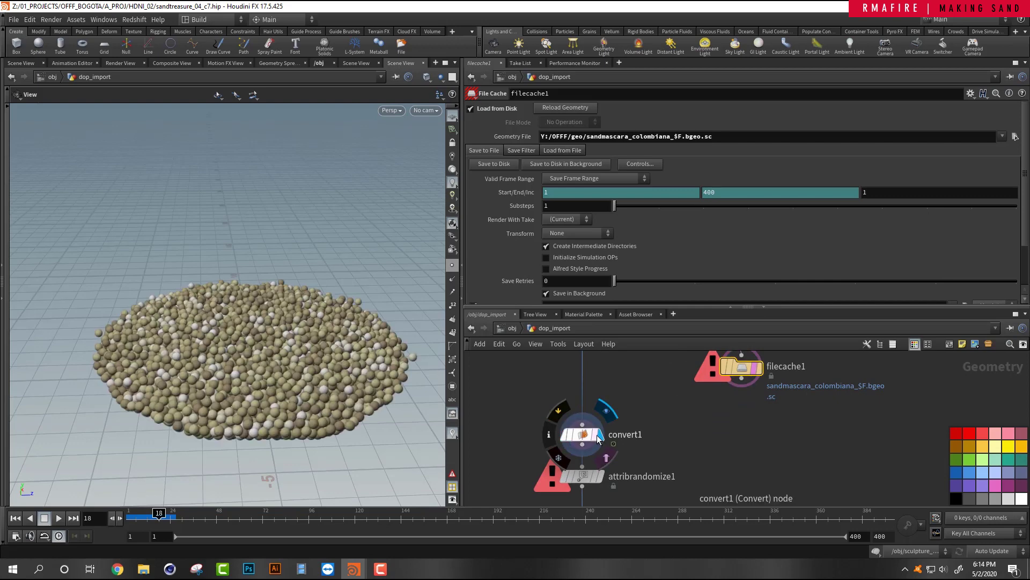
{"action": "left_click", "coordinate": [582, 434]}
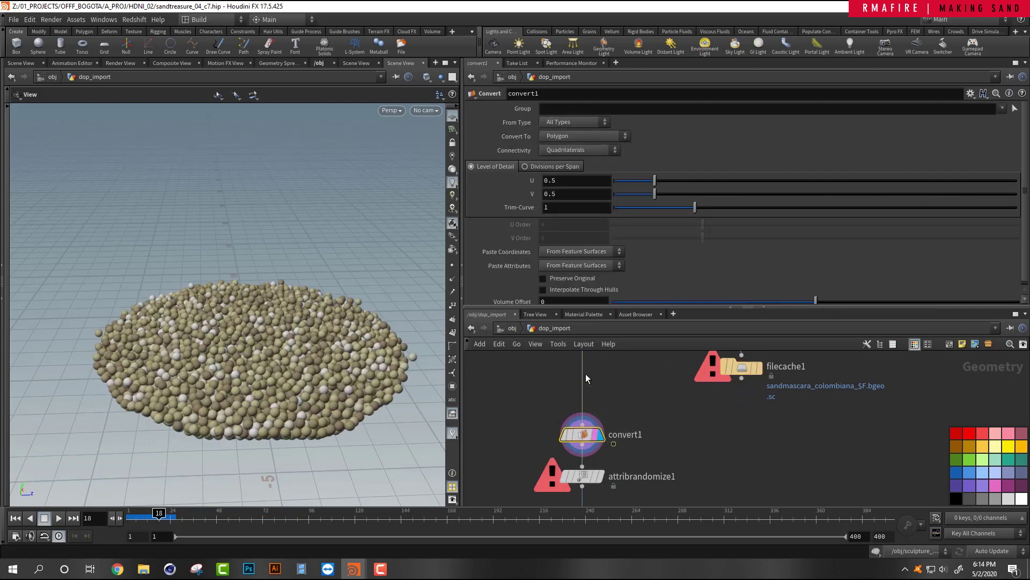
Take convert1 out of the chain, place it beneath filecache1, and display attribrandomize1 fed directly by the sculpture node.
{"action": "left_click_drag", "start_coordinate": [583, 434], "coordinate": [582, 403]}
{"action": "mouse_move", "coordinate": [646, 449]}
{"action": "middle_mouse_down"}
{"action": "mouse_move", "coordinate": [634, 380]}
{"action": "mouse_move", "coordinate": [628, 462]}
{"action": "middle_mouse_up"}
{"action": "scroll", "coordinate": [592, 397], "scroll_direction": "up", "scroll_amount": 3}
{"action": "left_click", "coordinate": [585, 420]}
{"action": "scroll", "coordinate": [645, 380], "scroll_direction": "down", "scroll_amount": 3}
{"action": "mouse_move", "coordinate": [549, 403]}
{"action": "left_mouse_down"}
{"action": "mouse_move", "coordinate": [636, 434]}
{"action": "mouse_move", "coordinate": [620, 422]}
{"action": "mouse_move", "coordinate": [714, 434]}
{"action": "mouse_move", "coordinate": [781, 405]}
{"action": "mouse_move", "coordinate": [781, 413]}
{"action": "left_mouse_up"}
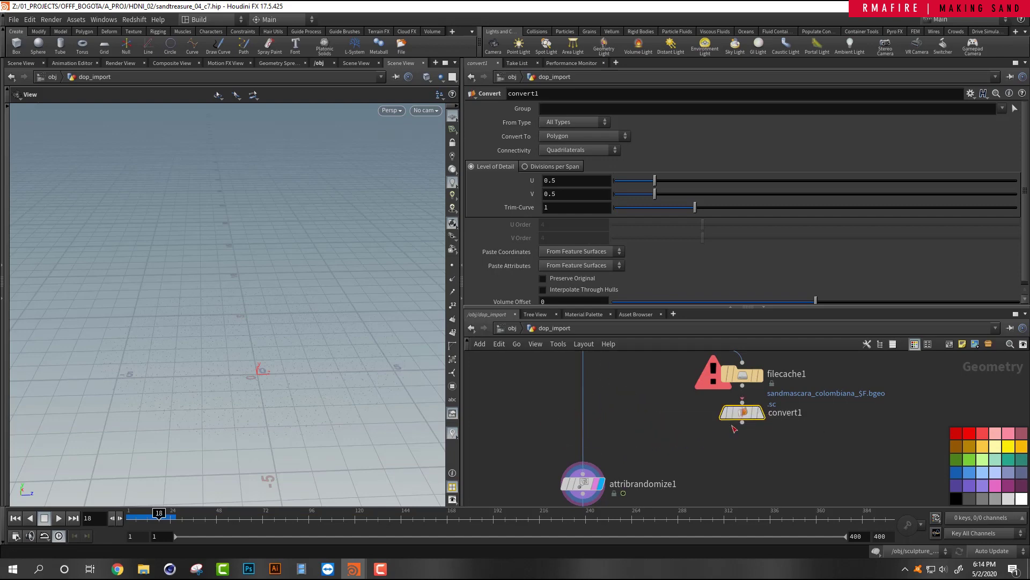
Select attribrandomize1 to examine its pscale attribute, Global Scale and Min/Max values.
{"action": "middle_click_drag", "start_coordinate": [689, 408], "coordinate": [641, 353]}
{"action": "scroll", "coordinate": [617, 402], "scroll_direction": "up", "scroll_amount": 1}
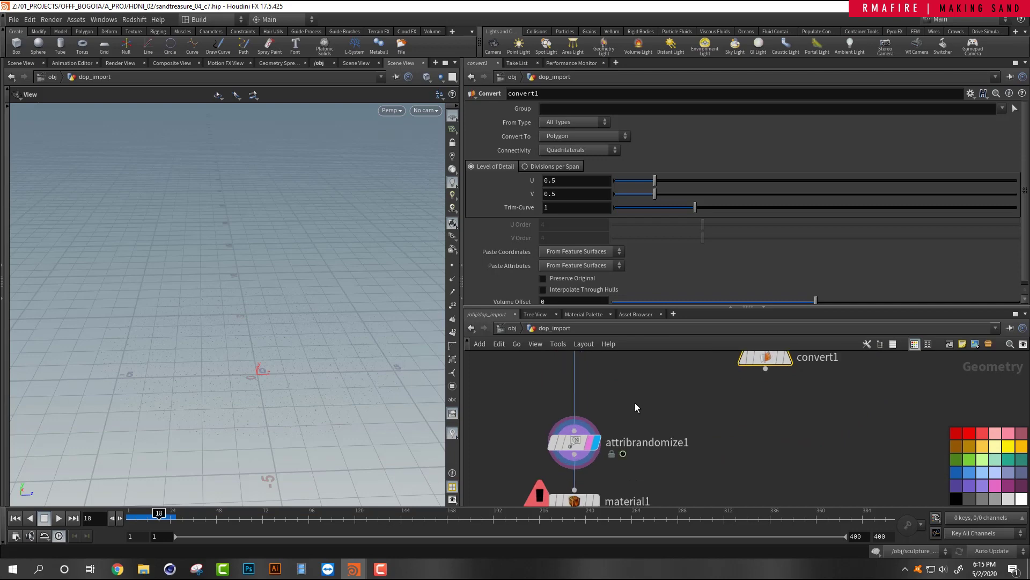
{"action": "left_click", "coordinate": [574, 442]}
{"action": "scroll", "coordinate": [612, 401], "scroll_direction": "down", "scroll_amount": 1}
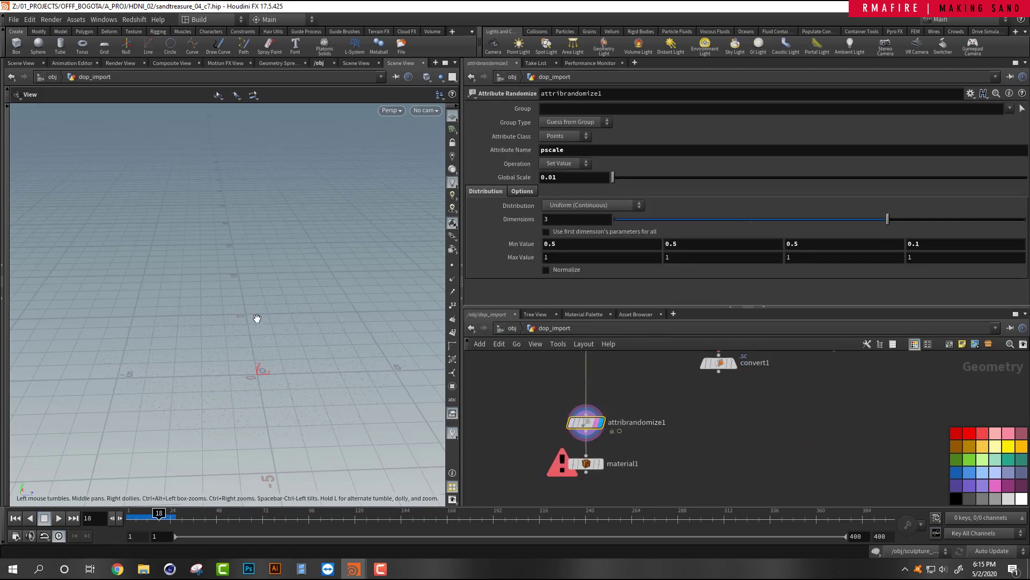
Adjust the particles' Point Size in the viewport's geometry display options and close the dialog.
{"action": "key", "text": "d"}
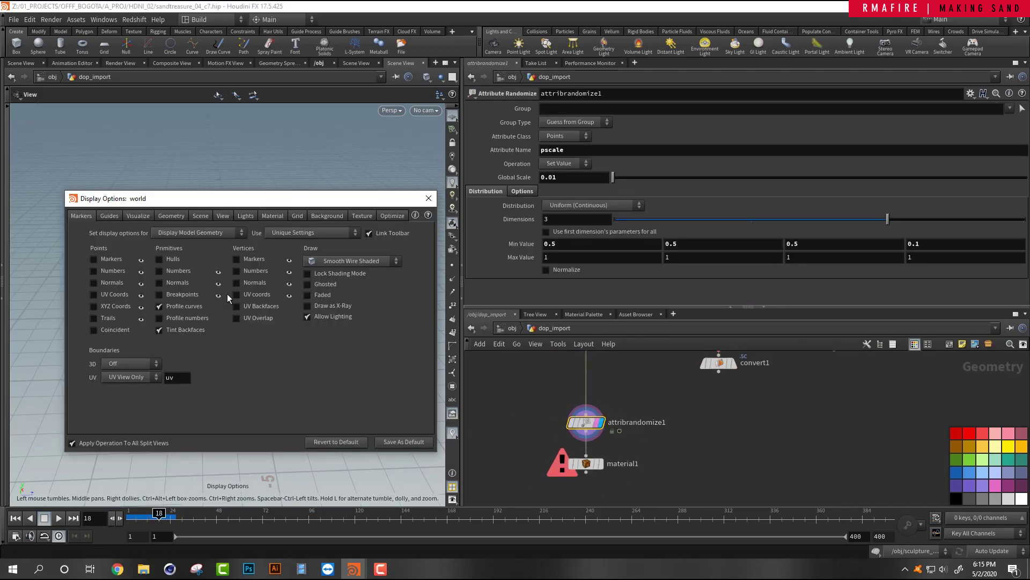
{"action": "left_click", "coordinate": [223, 215]}
{"action": "left_click", "coordinate": [171, 215]}
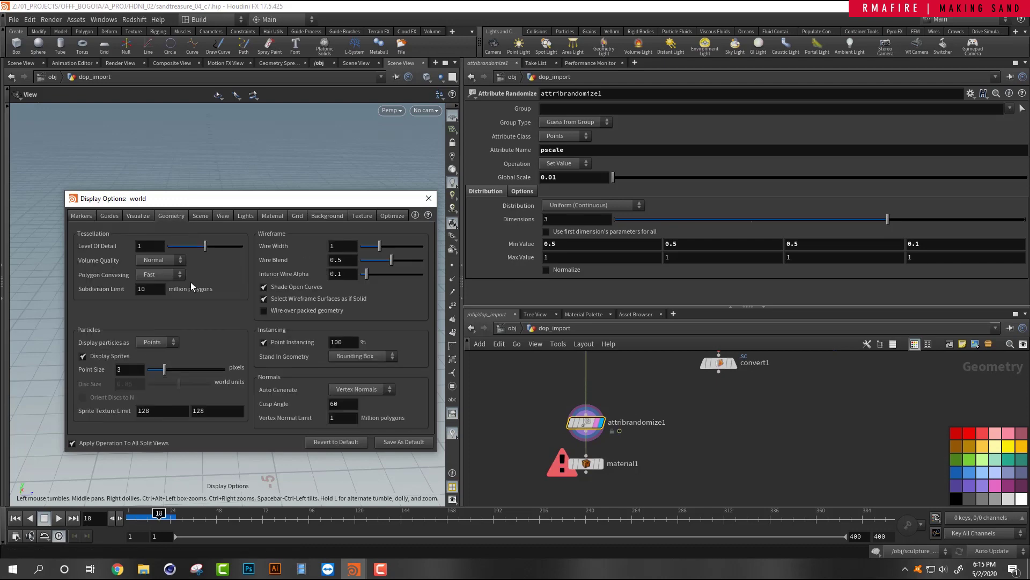
{"action": "left_click_drag", "start_coordinate": [165, 369], "coordinate": [401, 338]}
{"action": "left_click", "coordinate": [429, 198]}
Display the sculpture node again and inspect the imported grains up close and as a whole pile.
{"action": "scroll", "coordinate": [611, 382], "scroll_direction": "down", "scroll_amount": 2}
{"action": "middle_click_drag", "start_coordinate": [610, 382], "coordinate": [627, 503]}
{"action": "scroll", "coordinate": [613, 443], "scroll_direction": "up", "scroll_amount": 2}
{"action": "left_click", "coordinate": [620, 441]}
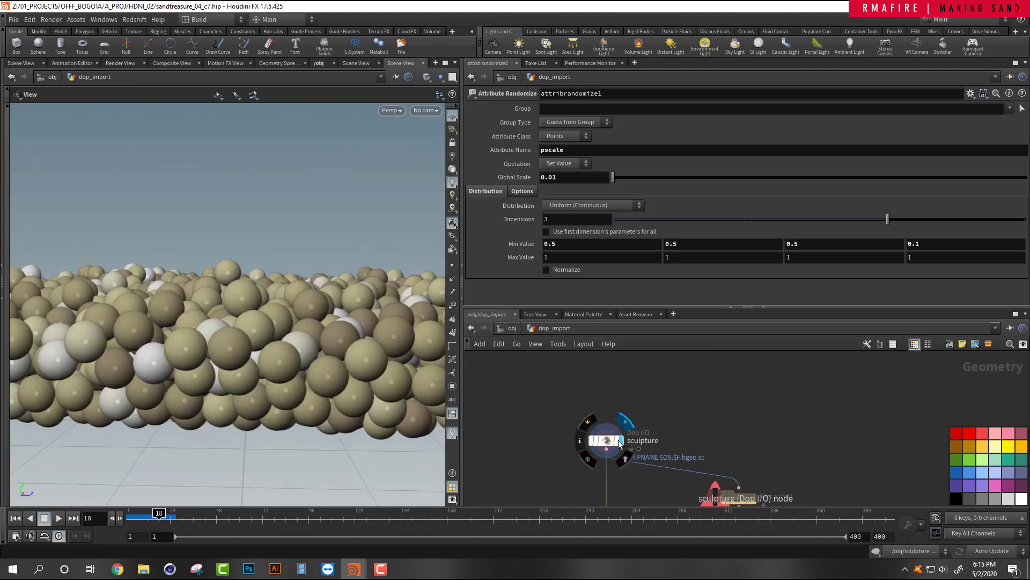
{"action": "scroll", "coordinate": [304, 352], "scroll_direction": "down", "scroll_amount": 4}
{"action": "left_click_drag", "start_coordinate": [305, 352], "coordinate": [370, 373]}
{"action": "scroll", "coordinate": [370, 374], "scroll_direction": "up", "scroll_amount": 2}
{"action": "middle_click_drag", "start_coordinate": [359, 386], "coordinate": [402, 363]}
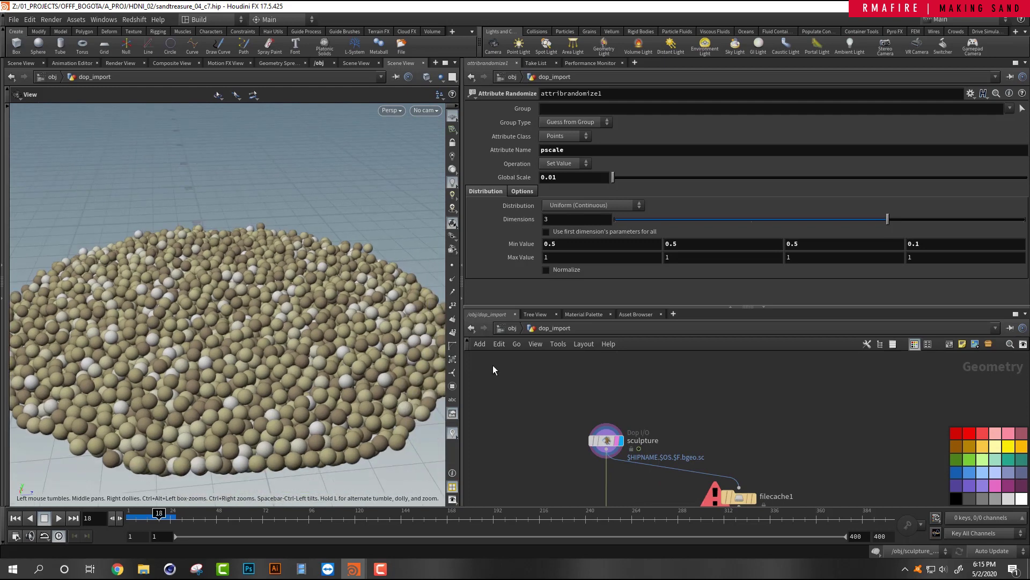
Display attribrandomize1 to compare its randomized pscale grains with the imported ones.
{"action": "scroll", "coordinate": [610, 383], "scroll_direction": "down", "scroll_amount": 3}
{"action": "scroll", "coordinate": [638, 414], "scroll_direction": "up", "scroll_amount": 3}
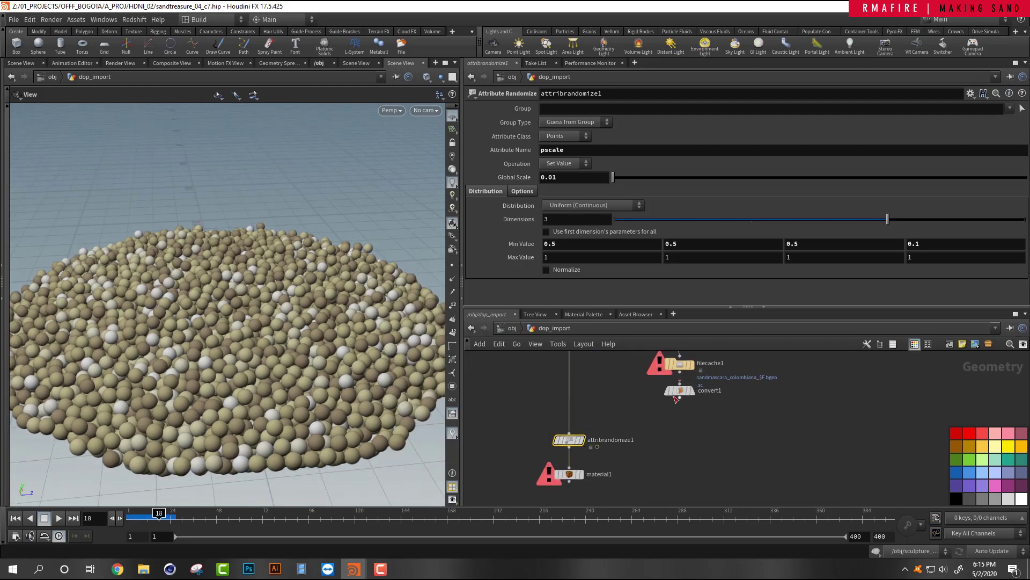
{"action": "left_click", "coordinate": [580, 440]}
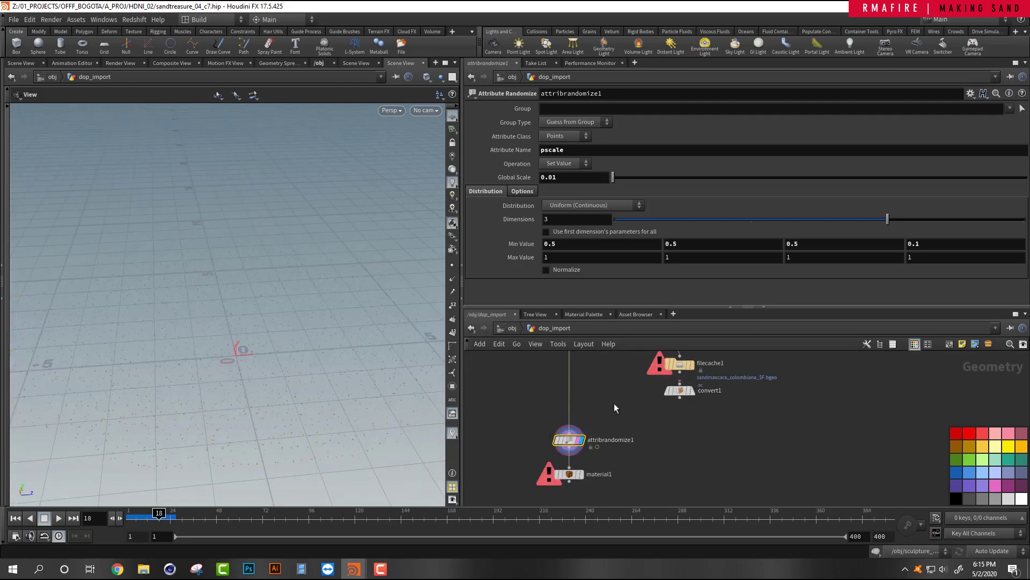
Detach convert1 from filecache1 and try feeding it directly from the sculpture node.
{"action": "middle_click_drag", "start_coordinate": [625, 444], "coordinate": [619, 490]}
{"action": "left_click_drag", "start_coordinate": [674, 437], "coordinate": [638, 463]}
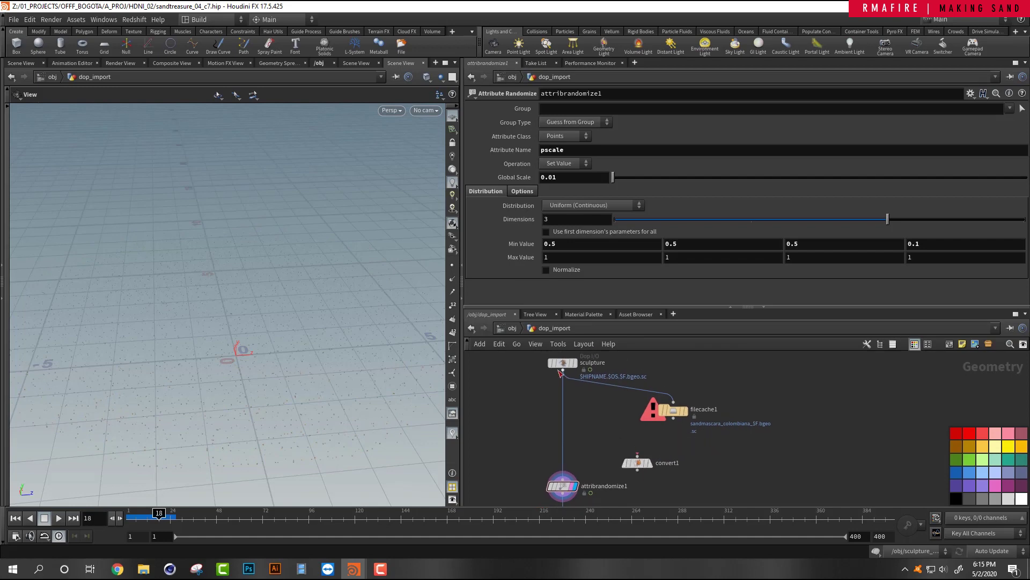
{"action": "left_click", "coordinate": [642, 446]}
{"action": "left_click", "coordinate": [652, 464]}
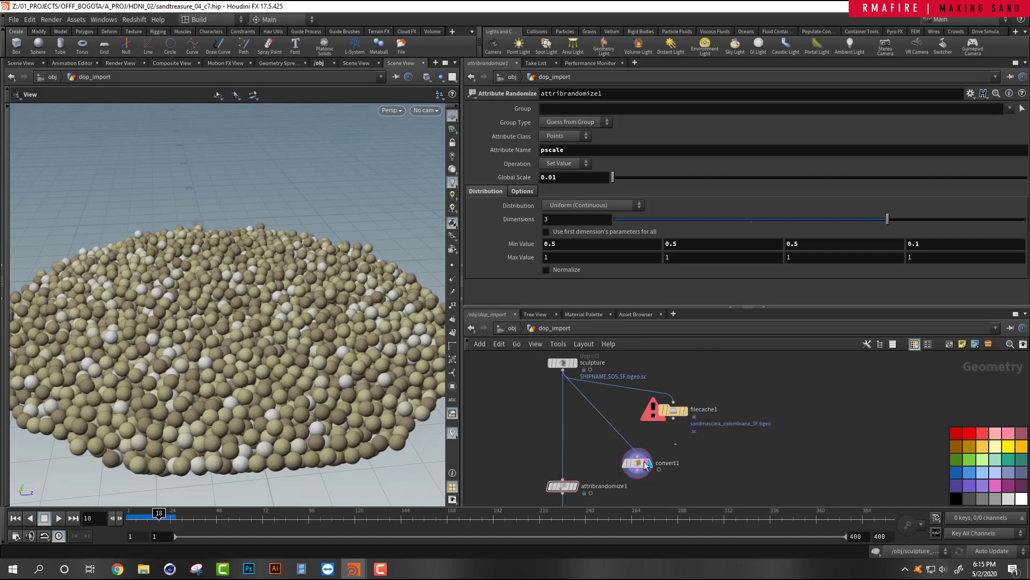
{"action": "left_click", "coordinate": [632, 465]}
{"action": "left_click_drag", "start_coordinate": [639, 465], "coordinate": [674, 451]}
{"action": "left_click", "coordinate": [636, 456]}
Display attribrandomize1 and examine its pscale attribute name and Global Scale.
{"action": "left_click", "coordinate": [562, 479]}
{"action": "left_click", "coordinate": [574, 485]}
{"action": "middle_click_drag", "start_coordinate": [583, 493], "coordinate": [571, 427]}
{"action": "left_click_drag", "start_coordinate": [553, 420], "coordinate": [553, 410]}
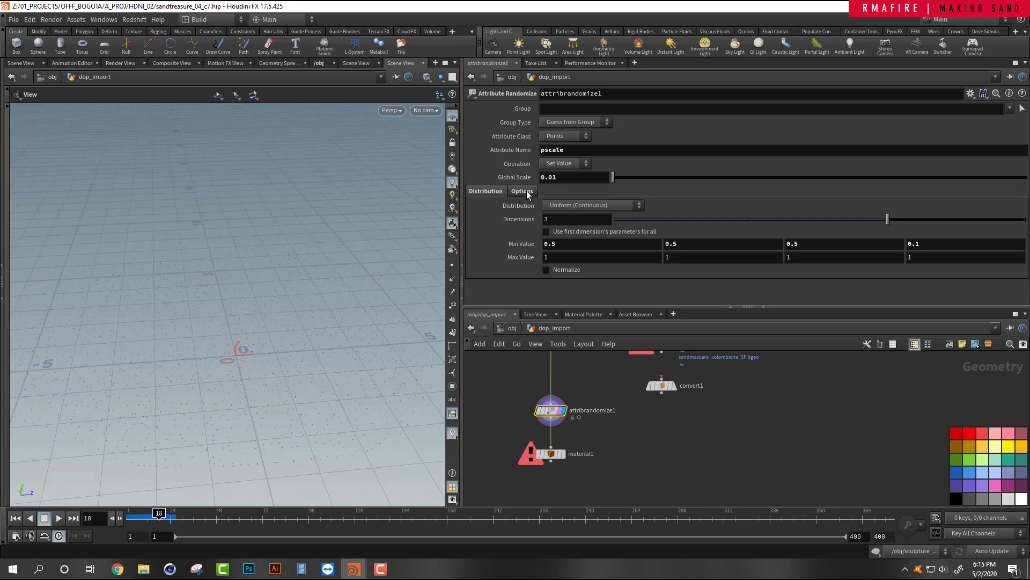
{"action": "key", "text": "Return"}
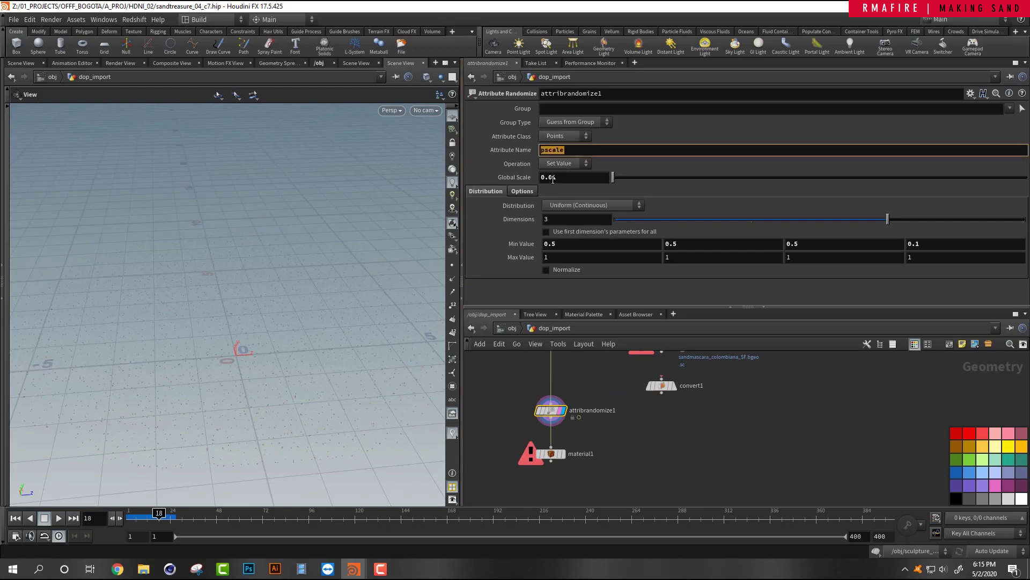
{"action": "scroll", "coordinate": [574, 459], "scroll_direction": "up", "scroll_amount": 2}
Display material1 and check its material assignment to the grains.
{"action": "left_click", "coordinate": [557, 452]}
{"action": "left_click", "coordinate": [532, 462]}
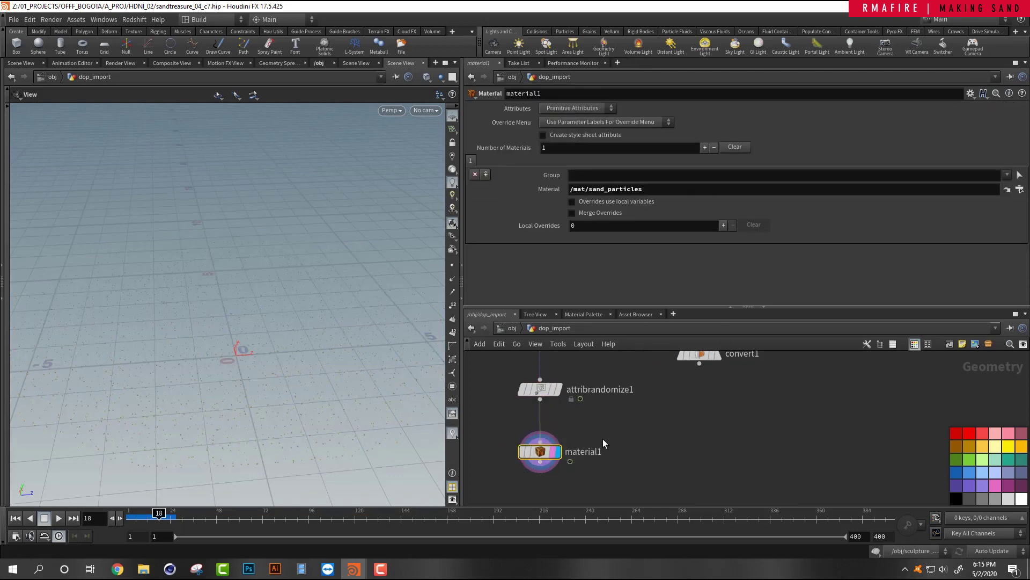
{"action": "middle_click_drag", "start_coordinate": [603, 439], "coordinate": [663, 487]}
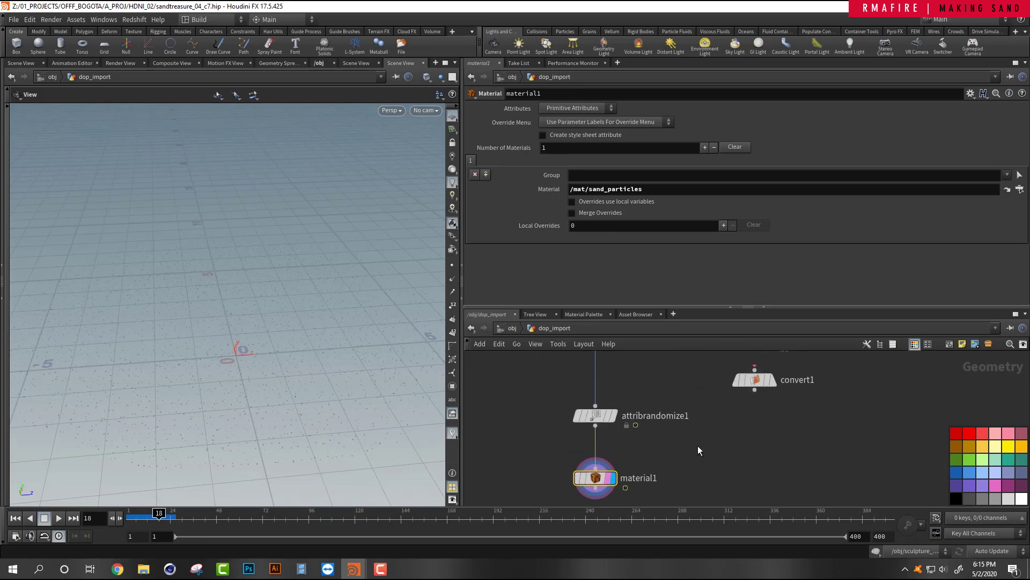
Select attribrandomize1 and place it farther above material1 in the network.
{"action": "left_click_drag", "start_coordinate": [639, 384], "coordinate": [573, 436]}
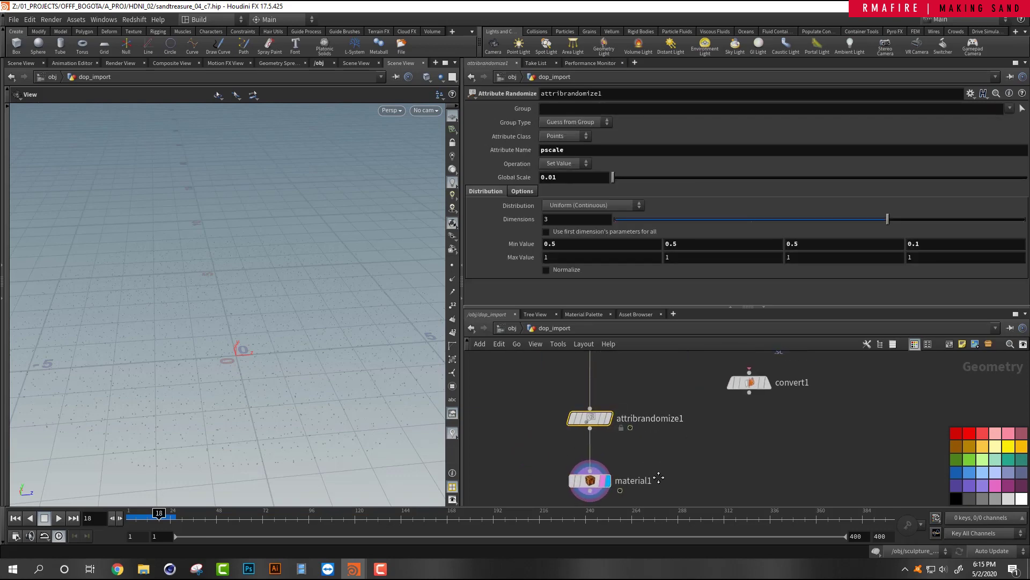
{"action": "middle_click_drag", "start_coordinate": [650, 479], "coordinate": [641, 484]}
{"action": "left_click_drag", "start_coordinate": [579, 427], "coordinate": [581, 399]}
{"action": "left_click_drag", "start_coordinate": [523, 386], "coordinate": [611, 413]}
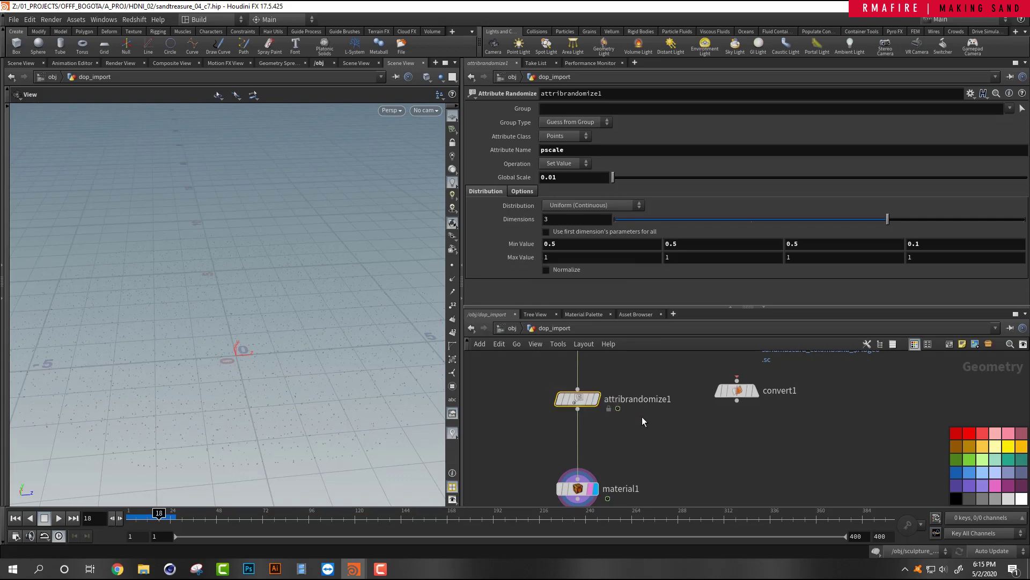
{"action": "scroll", "coordinate": [654, 425], "scroll_direction": "down", "scroll_amount": 3}
{"action": "scroll", "coordinate": [656, 431], "scroll_direction": "up", "scroll_amount": 3}
{"action": "scroll", "coordinate": [655, 430], "scroll_direction": "down", "scroll_amount": 2}
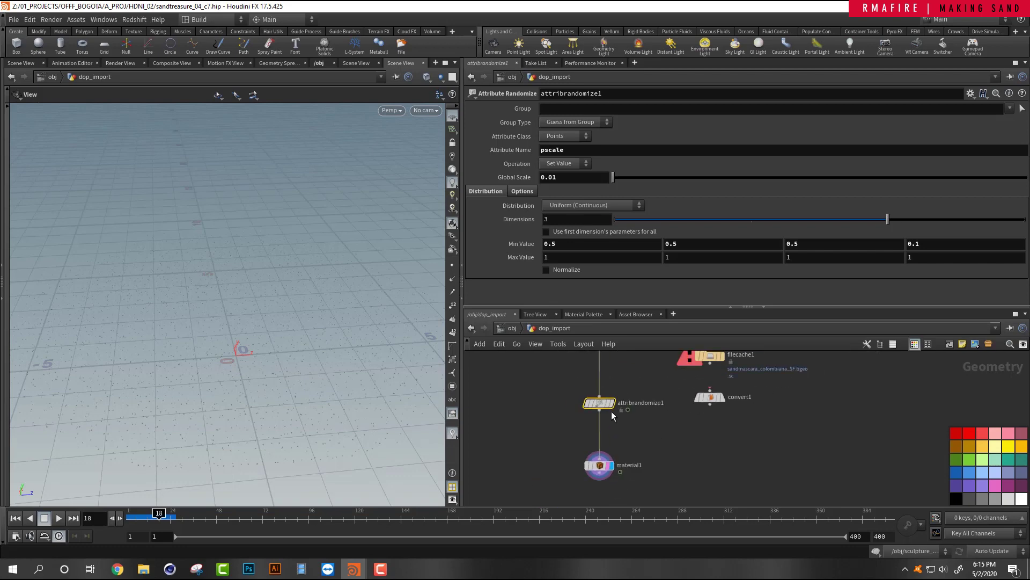
Return to the object level, display dop_import and examine its Redshift particle rendering settings.
{"action": "left_click", "coordinate": [512, 327]}
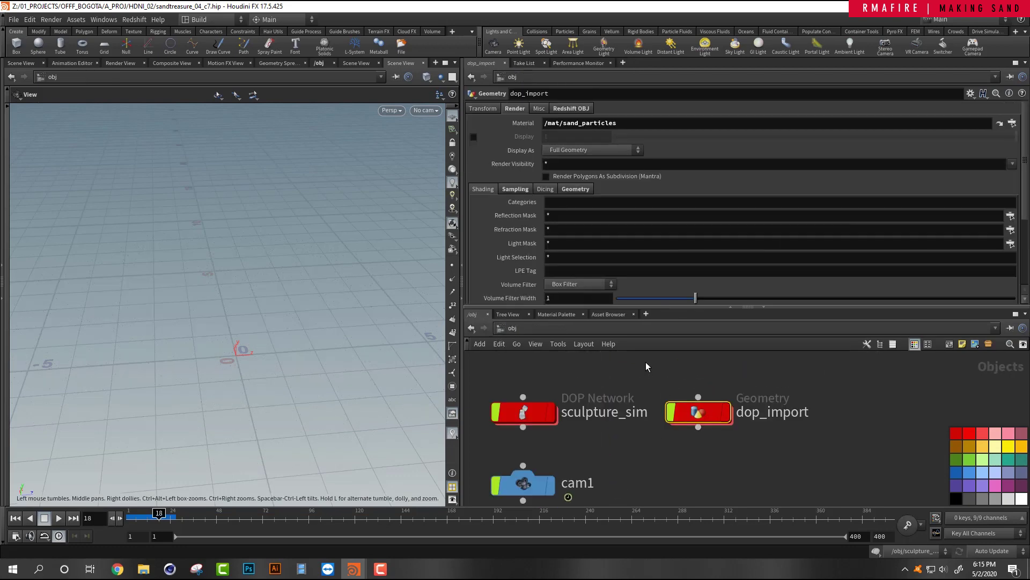
{"action": "scroll", "coordinate": [625, 454], "scroll_direction": "down", "scroll_amount": 2}
{"action": "scroll", "coordinate": [670, 451], "scroll_direction": "up", "scroll_amount": 2}
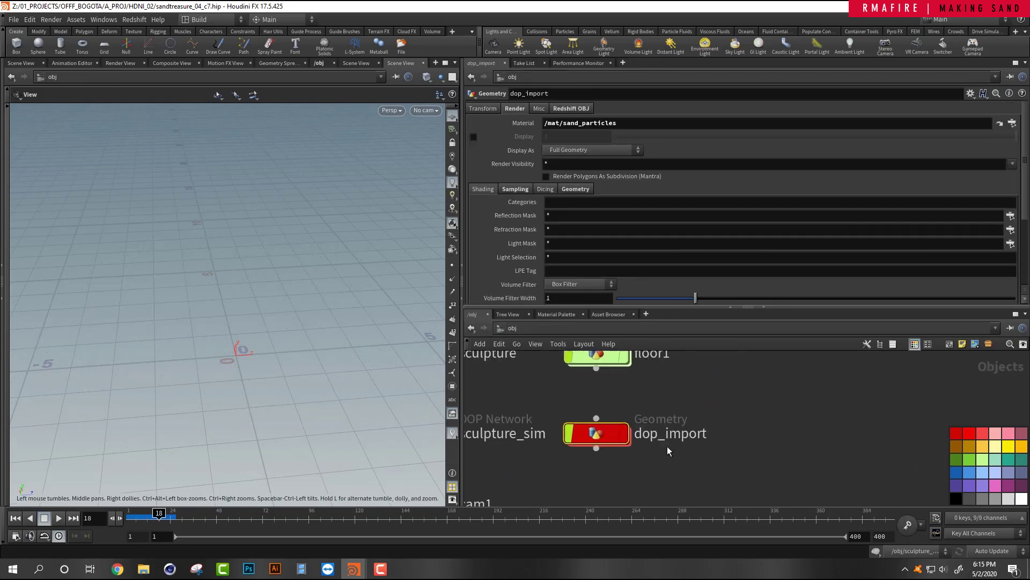
{"action": "left_click", "coordinate": [625, 435]}
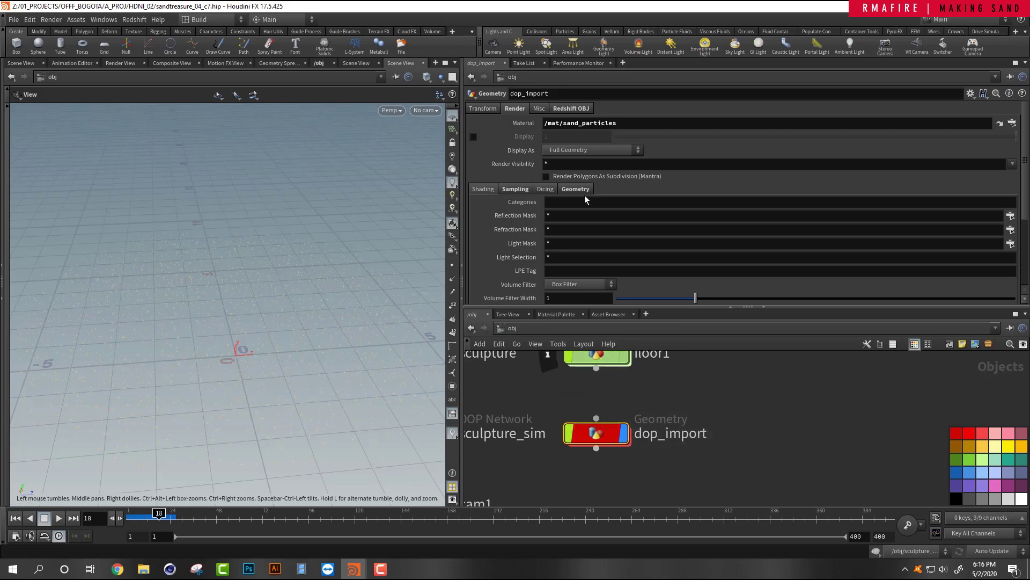
{"action": "left_click", "coordinate": [588, 108]}
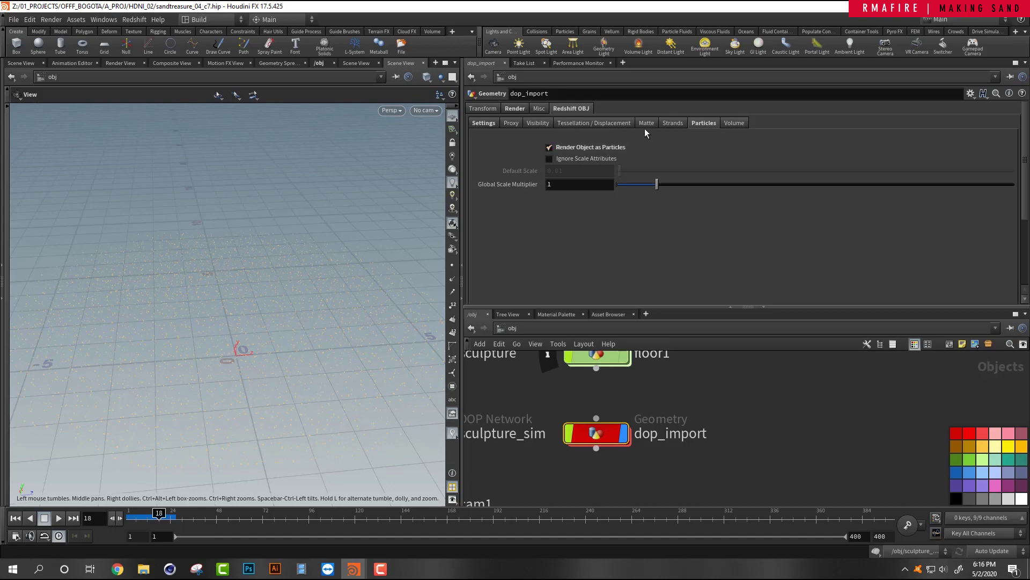
Open the sand_particles material assigned to dop_import and find its nodes in the mat network.
{"action": "left_click", "coordinate": [515, 109]}
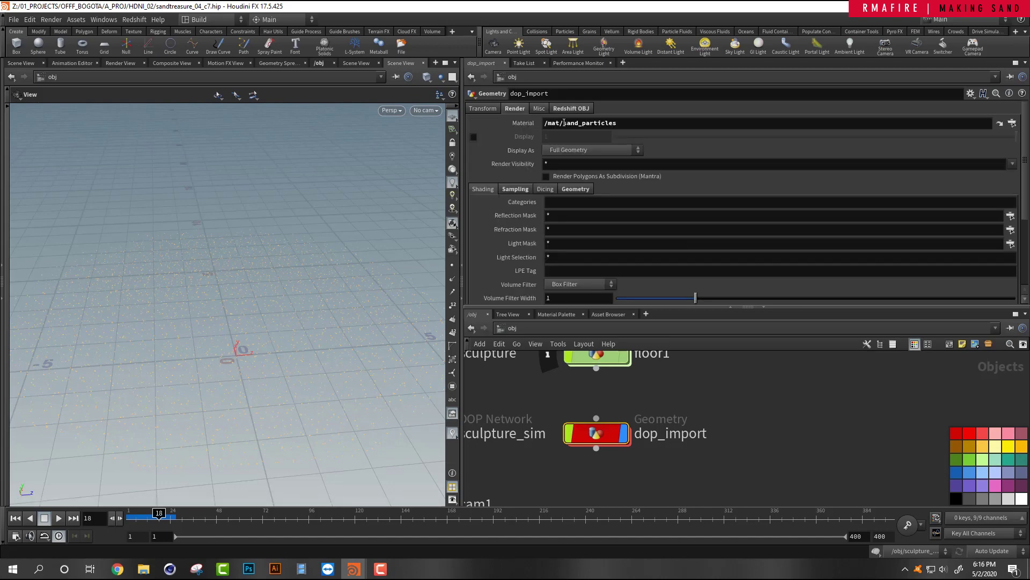
{"action": "left_click", "coordinate": [999, 123]}
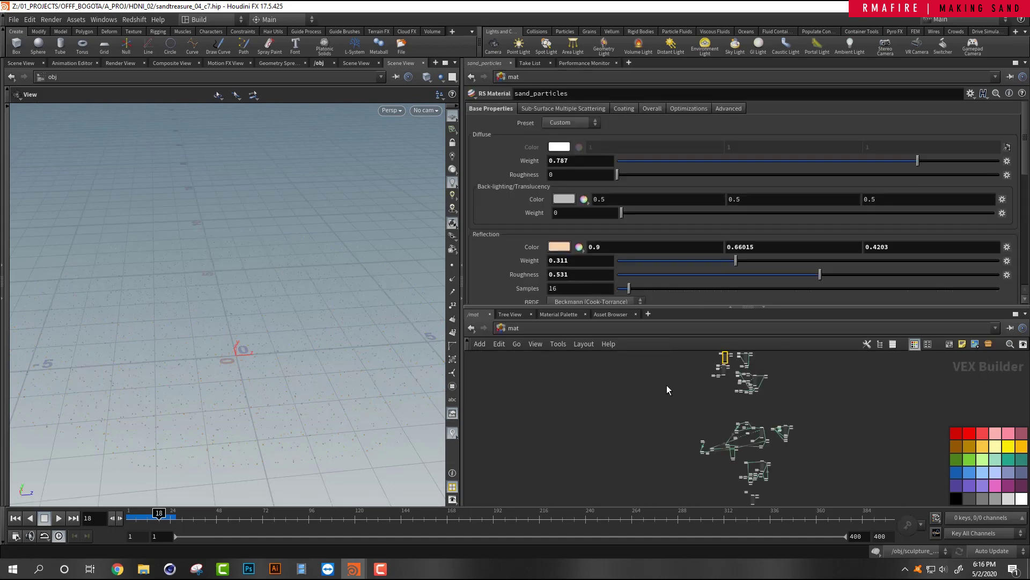
{"action": "right_click_drag", "start_coordinate": [670, 404], "coordinate": [733, 388]}
{"action": "middle_click_drag", "start_coordinate": [735, 387], "coordinate": [708, 437]}
{"action": "right_click_drag", "start_coordinate": [697, 419], "coordinate": [746, 414]}
{"action": "middle_click_drag", "start_coordinate": [680, 469], "coordinate": [684, 510]}
{"action": "scroll", "coordinate": [683, 477], "scroll_direction": "down", "scroll_amount": 1}
{"action": "scroll", "coordinate": [683, 474], "scroll_direction": "up", "scroll_amount": 1}
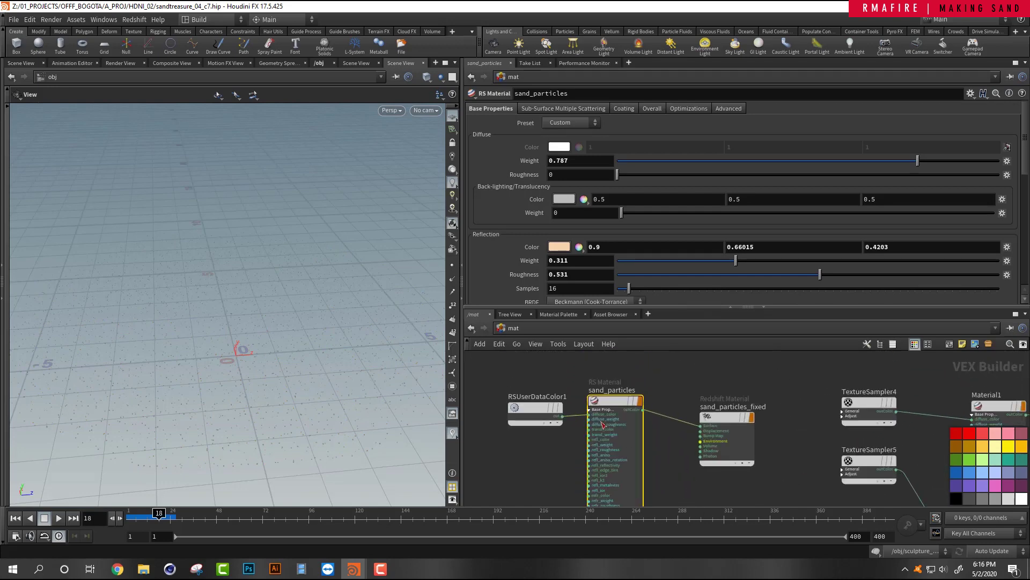
Select RSUserDataColor1 to examine its Cd attribute name, widening the parameter pane and spacing the node from sand_particles.
{"action": "left_click_drag", "start_coordinate": [546, 383], "coordinate": [733, 442]}
{"action": "left_click_drag", "start_coordinate": [610, 401], "coordinate": [611, 368]}
{"action": "left_click", "coordinate": [531, 422]}
{"action": "middle_click_drag", "start_coordinate": [538, 422], "coordinate": [513, 456]}
{"action": "left_click", "coordinate": [509, 407]}
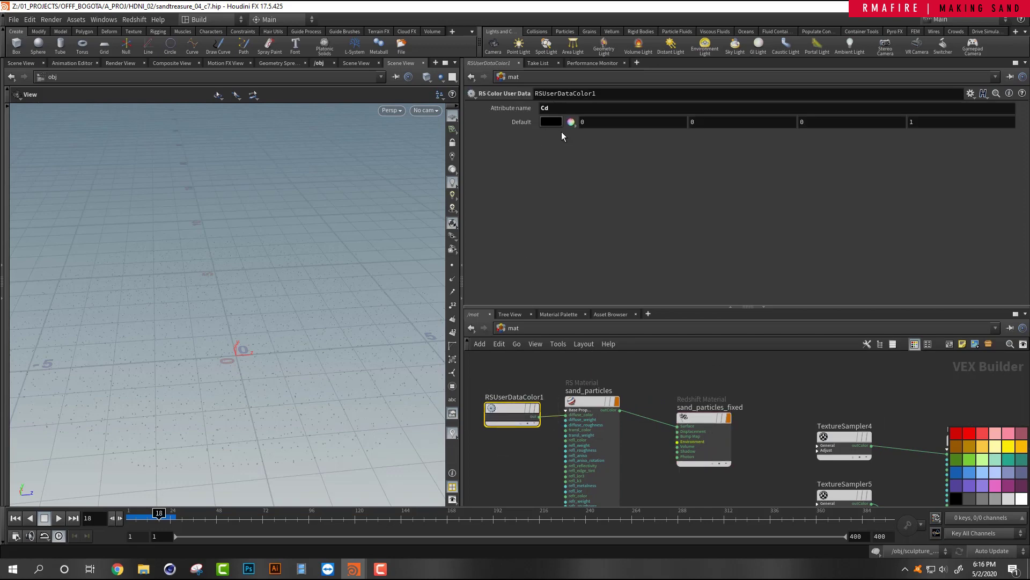
{"action": "middle_click_drag", "start_coordinate": [545, 449], "coordinate": [582, 430]}
{"action": "left_click_drag", "start_coordinate": [462, 439], "coordinate": [371, 407]}
{"action": "mouse_move", "coordinate": [493, 383]}
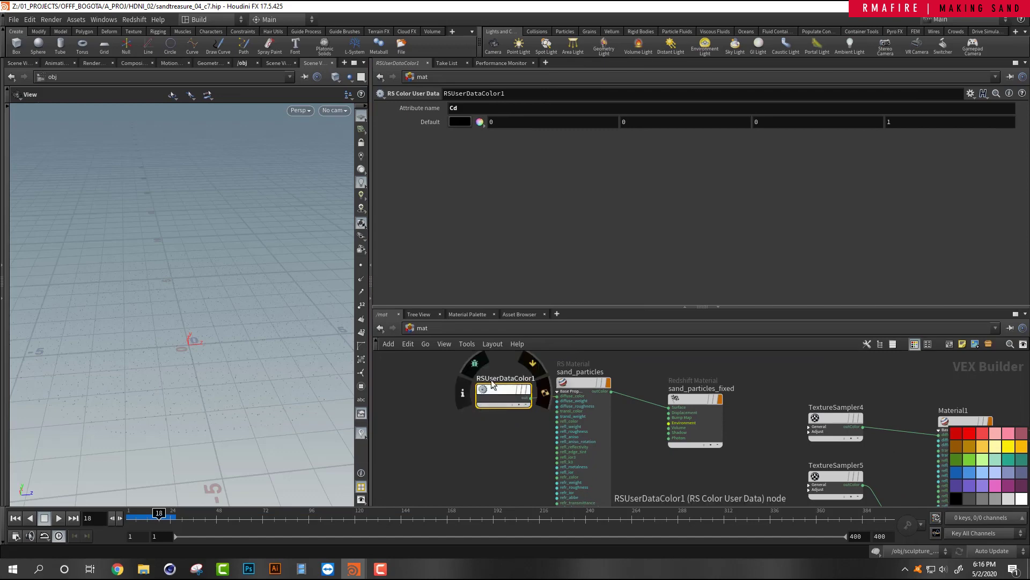
{"action": "left_click_drag", "start_coordinate": [493, 383], "coordinate": [473, 377]}
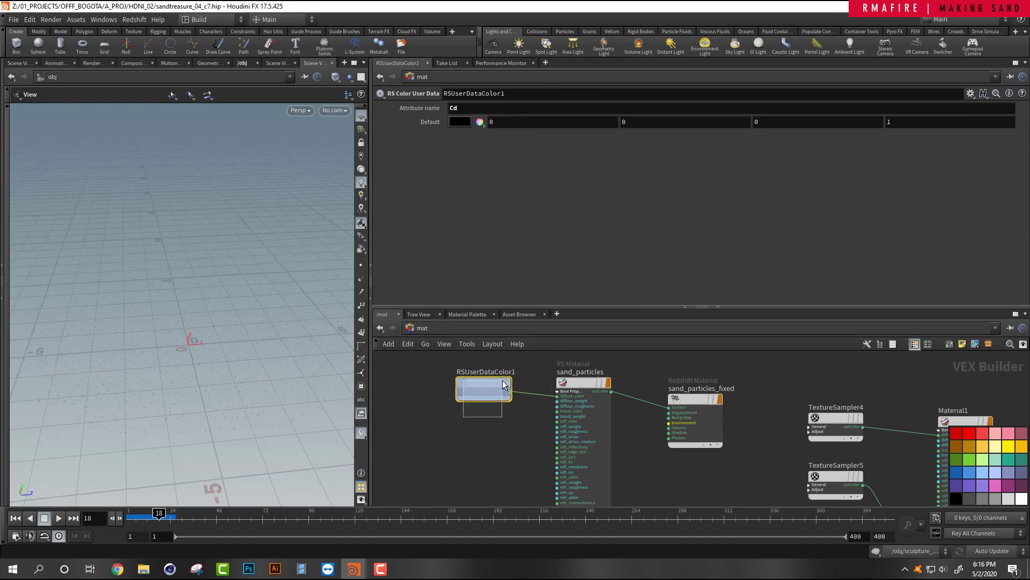
{"action": "left_click", "coordinate": [466, 108]}
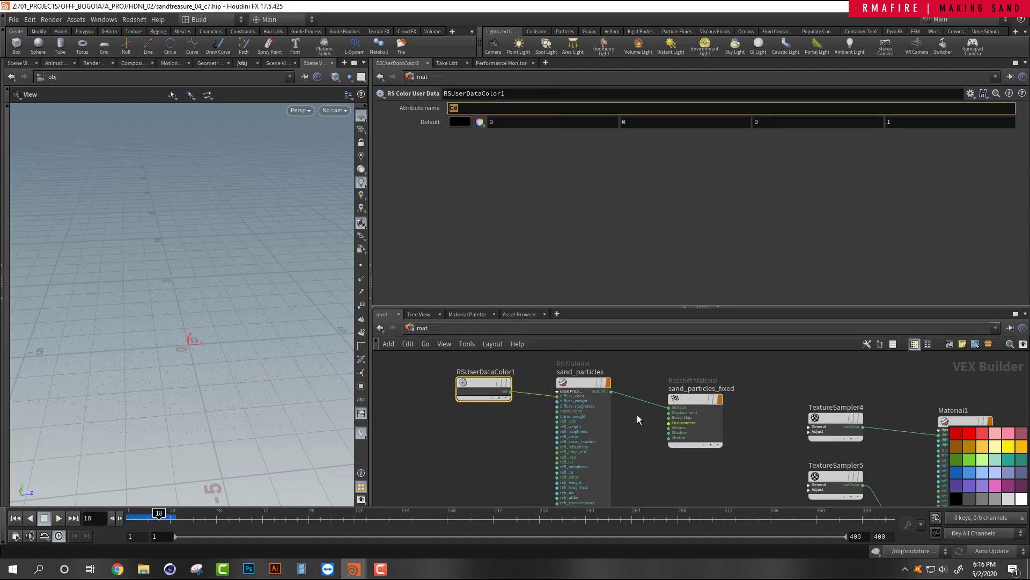
Go back into dop_import, display the sculpture node and select it to view the colored grains.
{"action": "left_click", "coordinate": [418, 330]}
{"action": "left_click", "coordinate": [448, 375]}
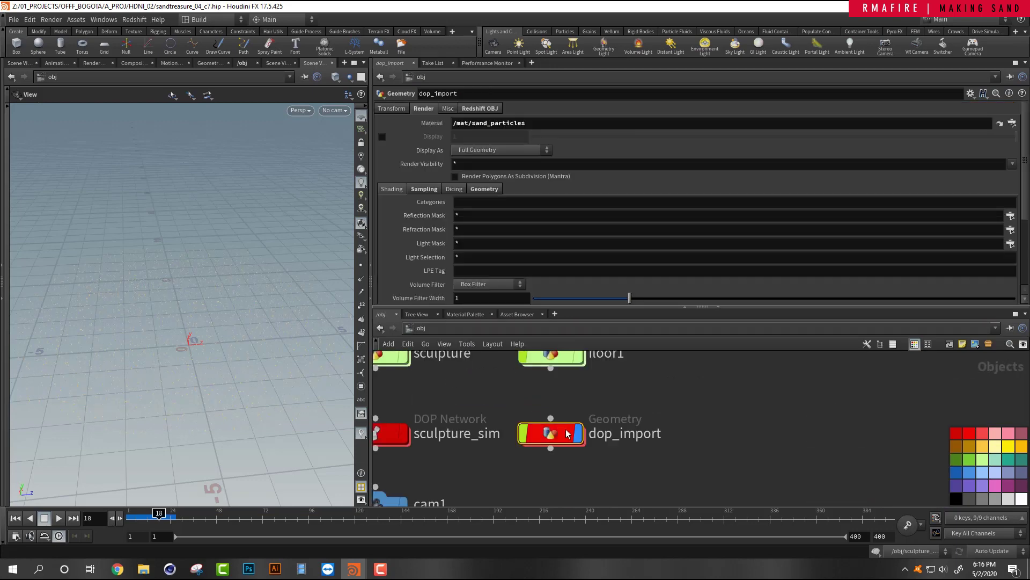
{"action": "double_click", "coordinate": [551, 432]}
{"action": "scroll", "coordinate": [631, 427], "scroll_direction": "down", "scroll_amount": 3}
{"action": "middle_click_drag", "start_coordinate": [631, 426], "coordinate": [591, 466]}
{"action": "scroll", "coordinate": [564, 419], "scroll_direction": "up", "scroll_amount": 4}
{"action": "left_click", "coordinate": [541, 369]}
{"action": "left_click", "coordinate": [543, 370]}
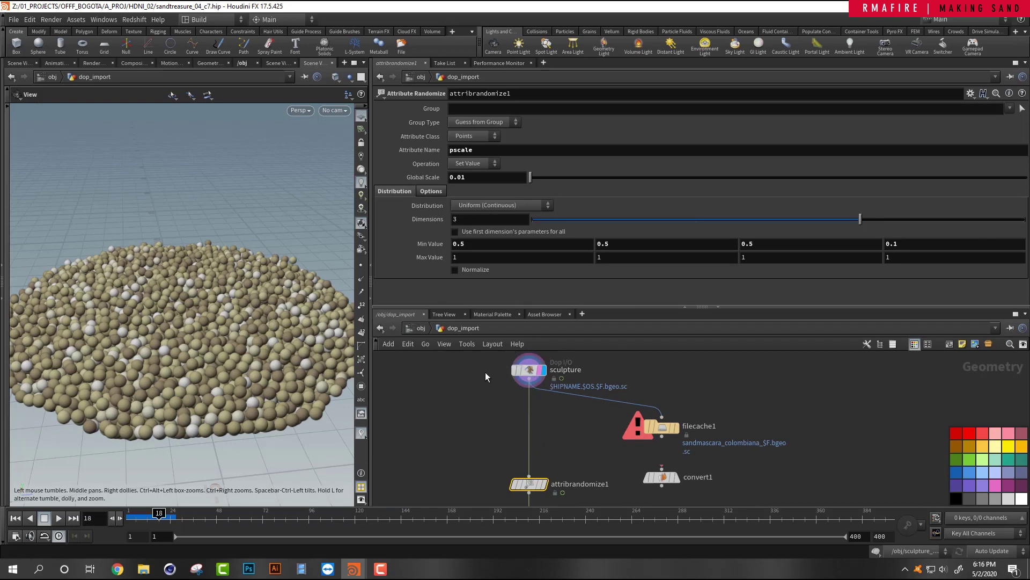
{"action": "left_click", "coordinate": [529, 370]}
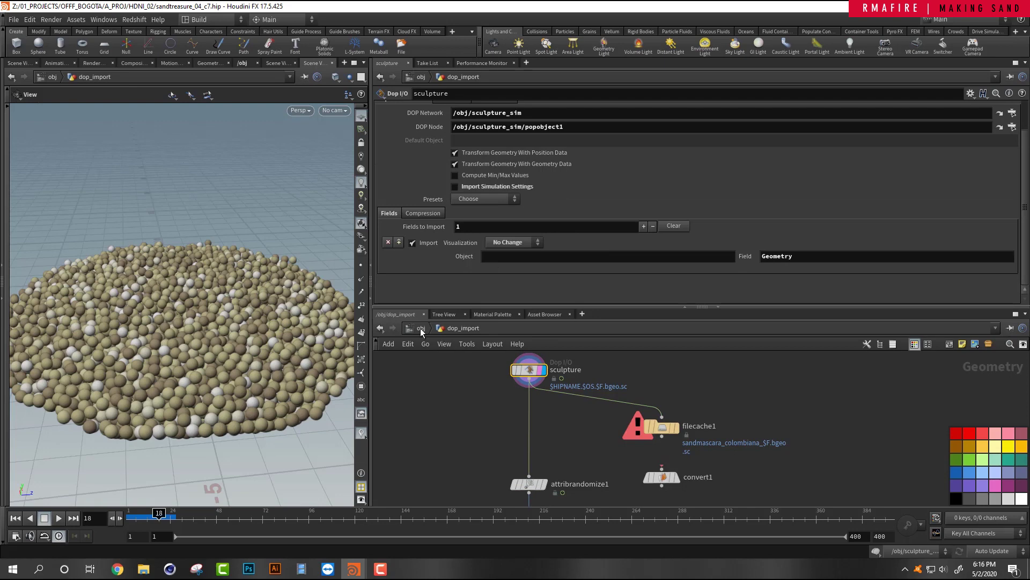
Enter sculpture_sim to review the grain_color node's color ramp in the DOP network.
{"action": "left_click", "coordinate": [421, 329]}
{"action": "scroll", "coordinate": [471, 398], "scroll_direction": "down", "scroll_amount": 3}
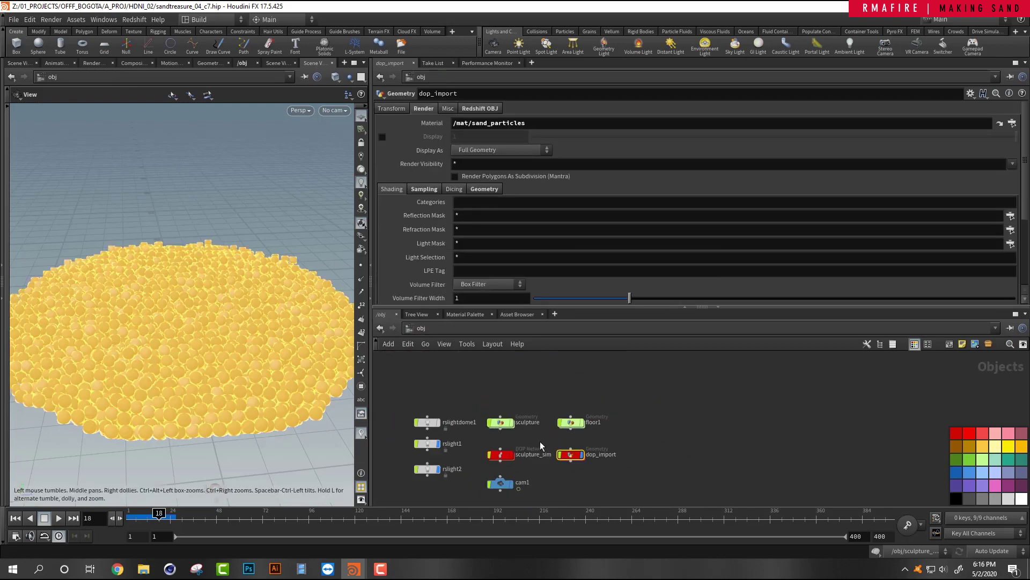
{"action": "scroll", "coordinate": [480, 419], "scroll_direction": "up", "scroll_amount": 3}
{"action": "double_click", "coordinate": [478, 418]}
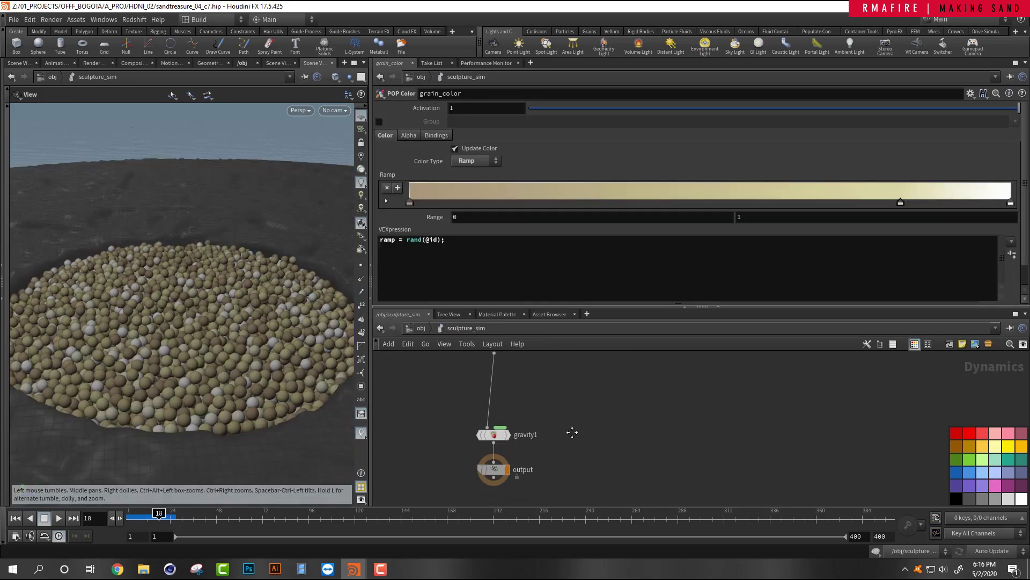
{"action": "scroll", "coordinate": [568, 390], "scroll_direction": "up", "scroll_amount": 1}
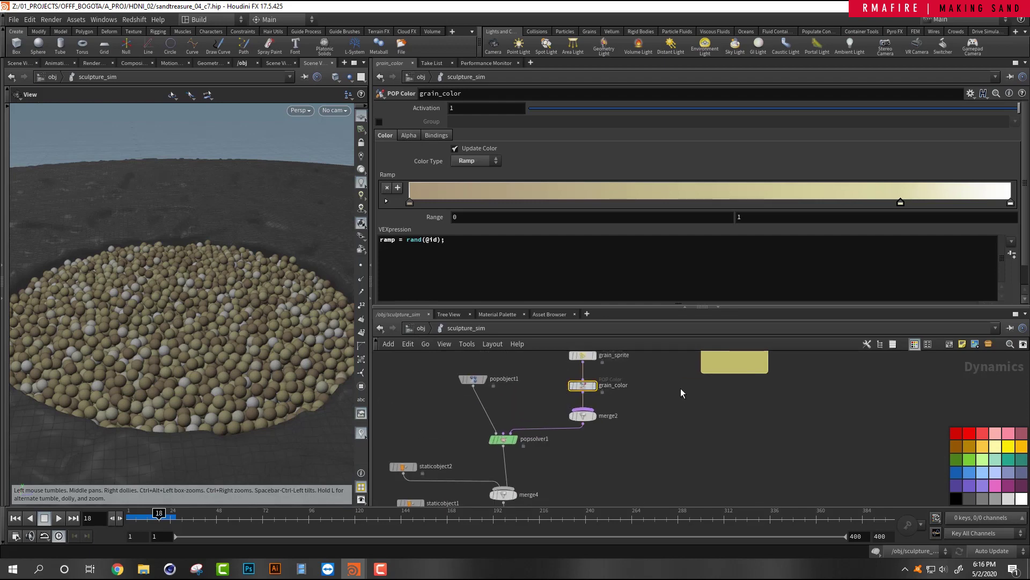
{"action": "middle_click_drag", "start_coordinate": [678, 391], "coordinate": [644, 421]}
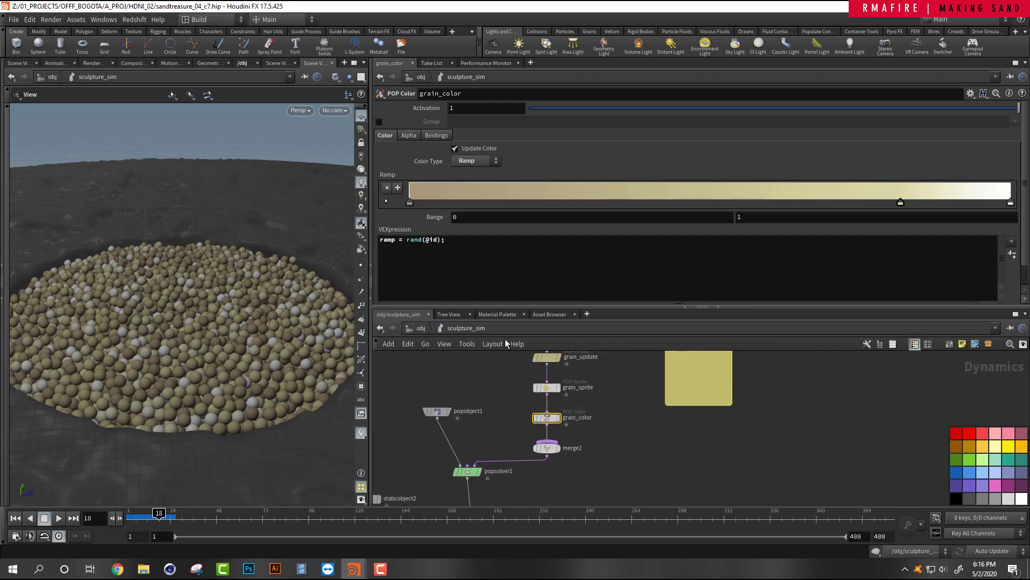
Return to dop_import and display material1 with its material settings.
{"action": "left_click", "coordinate": [419, 328]}
{"action": "scroll", "coordinate": [573, 424], "scroll_direction": "up", "scroll_amount": 1}
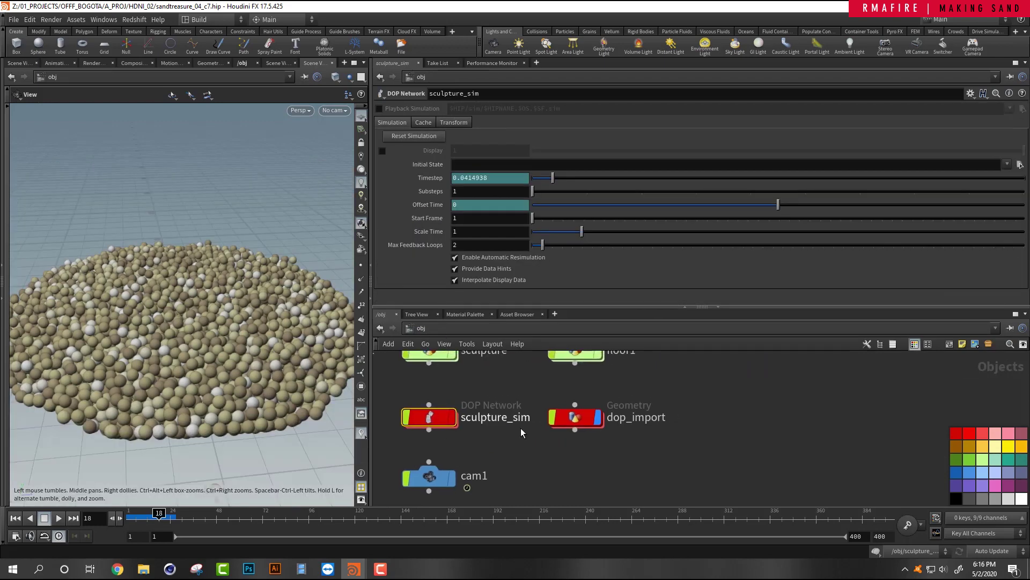
{"action": "double_click", "coordinate": [573, 417]}
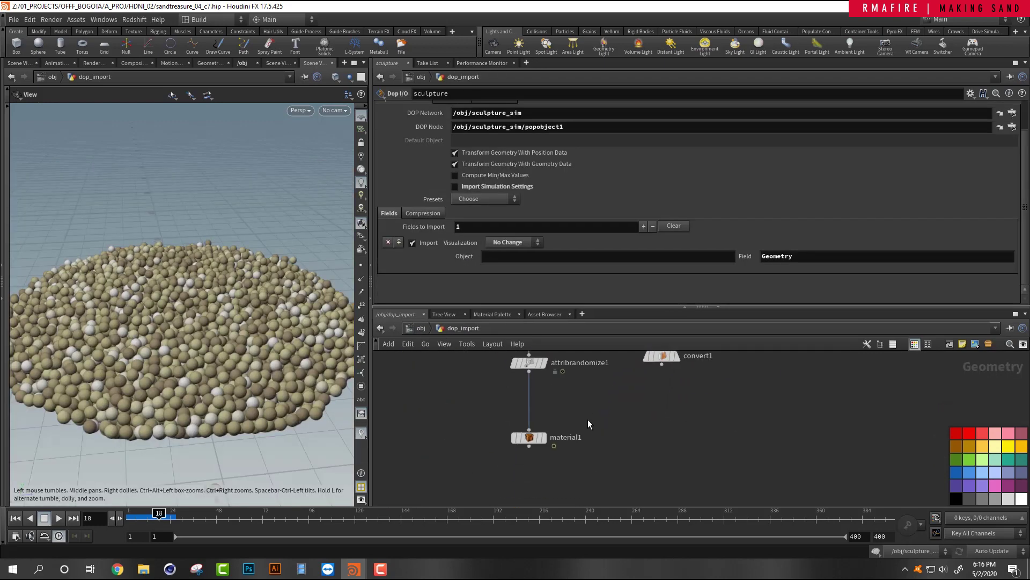
{"action": "left_click", "coordinate": [542, 438]}
{"action": "left_click", "coordinate": [545, 438]}
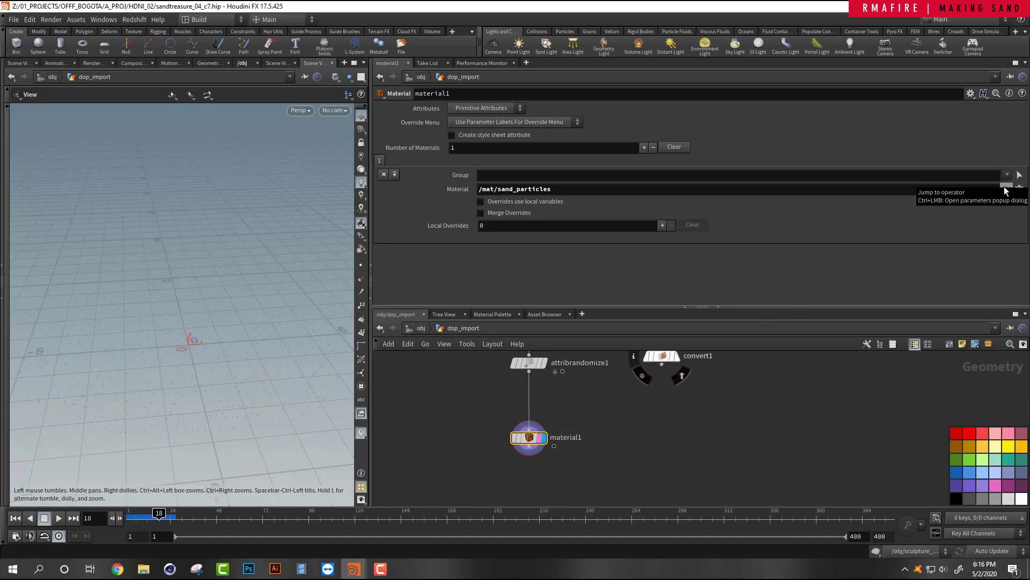
Open material1's assigned shader and review the Cd attribute on RSUserDataColor1 in the mat network.
{"action": "left_click", "coordinate": [1005, 189]}
{"action": "left_click", "coordinate": [485, 393]}
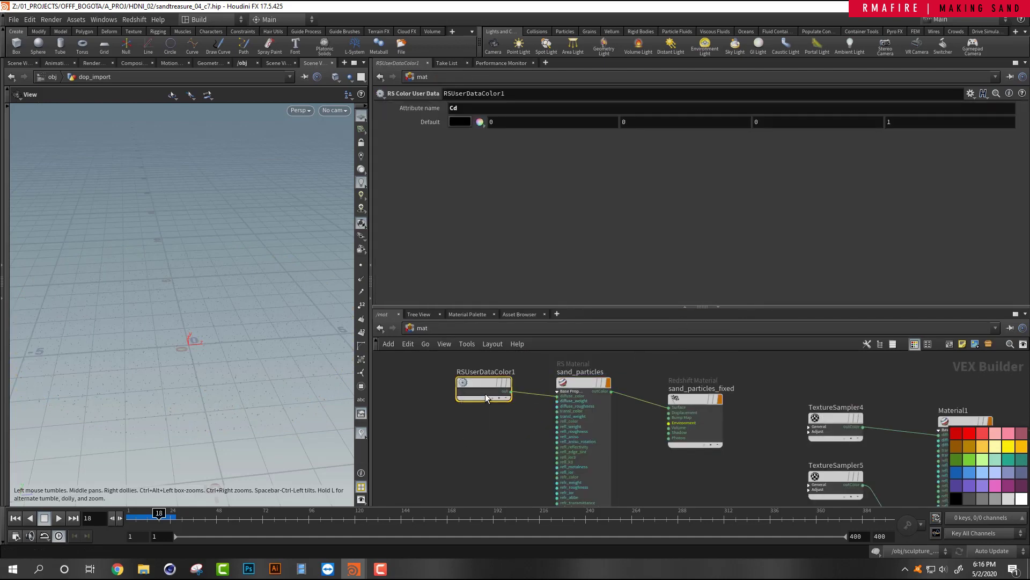
{"action": "left_click_drag", "start_coordinate": [469, 392], "coordinate": [495, 387]}
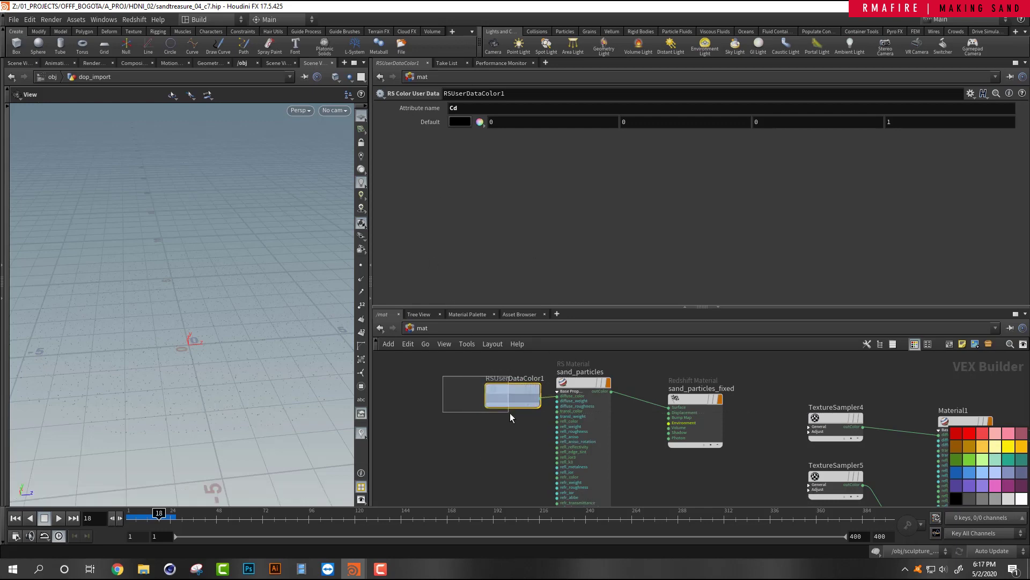
{"action": "double_click", "coordinate": [454, 108]}
{"action": "left_click", "coordinate": [437, 403]}
Place sand_particles_fixed closer to sand_particles and examine both nodes' parameters, including the diffuse and reflection settings.
{"action": "middle_click_drag", "start_coordinate": [619, 475], "coordinate": [557, 491]}
{"action": "left_click_drag", "start_coordinate": [626, 429], "coordinate": [594, 414]}
{"action": "left_click", "coordinate": [523, 399]}
{"action": "scroll", "coordinate": [400, 251], "scroll_direction": "down", "scroll_amount": 2}
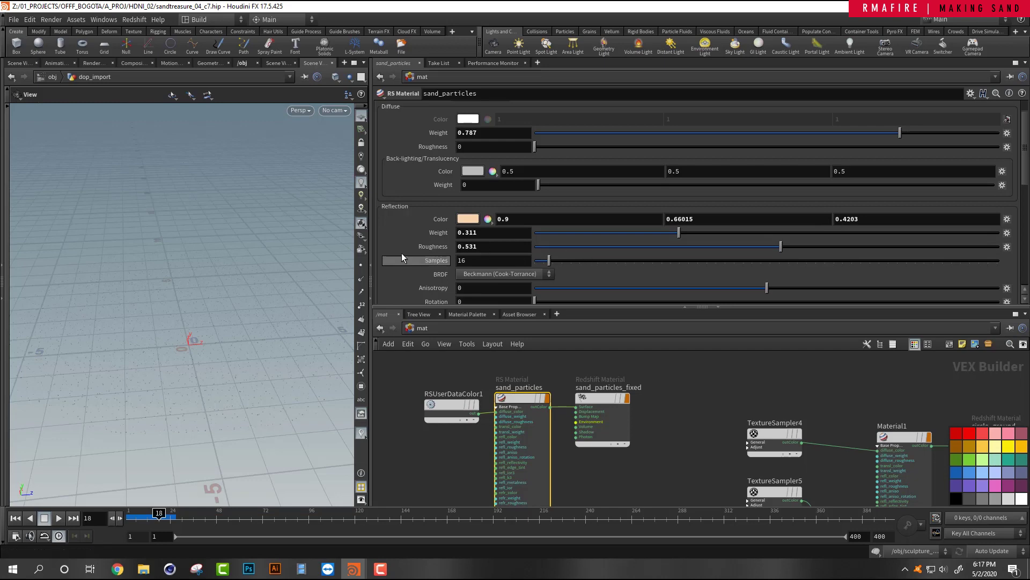
{"action": "left_click_drag", "start_coordinate": [618, 462], "coordinate": [623, 414]}
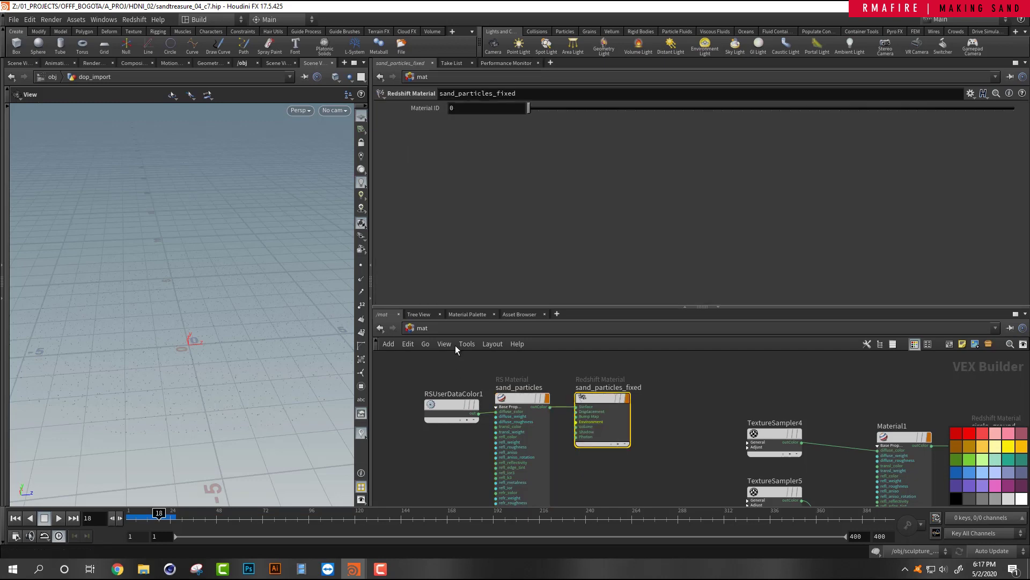
Return to the object level and review dop_import's Render Object as Particles and Global Scale Multiplier options.
{"action": "left_click", "coordinate": [420, 328]}
{"action": "left_click", "coordinate": [449, 378]}
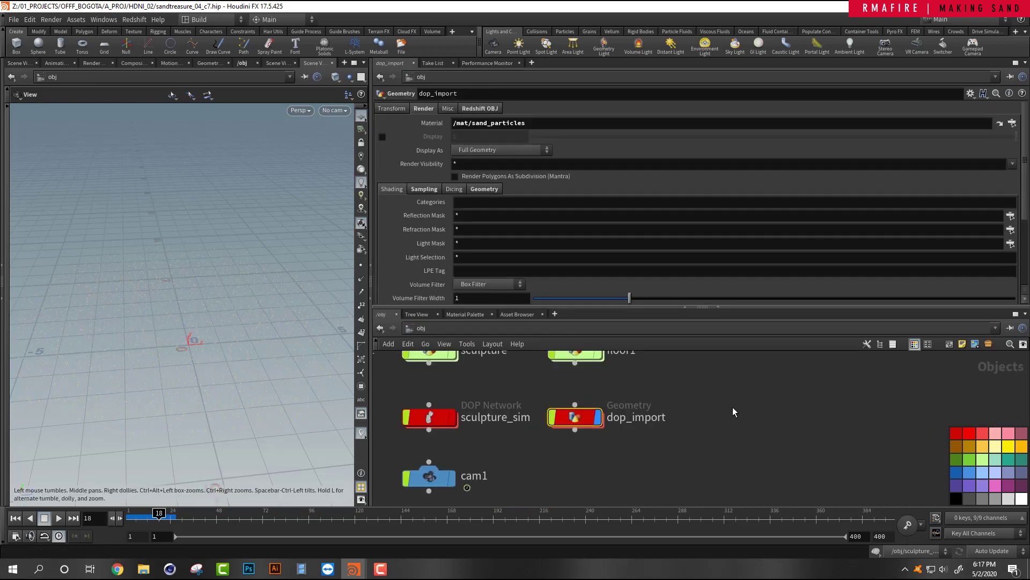
{"action": "left_click", "coordinate": [488, 108]}
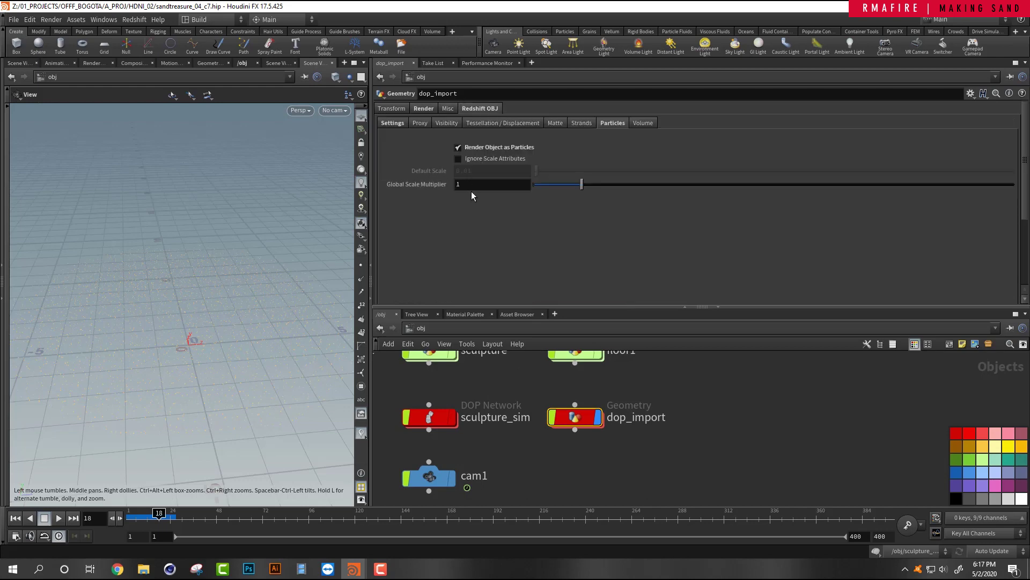
Enter dop_import and select attribrandomize1 to review its pscale randomization values again.
{"action": "double_click", "coordinate": [578, 420]}
{"action": "middle_click_drag", "start_coordinate": [506, 385], "coordinate": [497, 435]}
{"action": "left_click", "coordinate": [527, 412]}
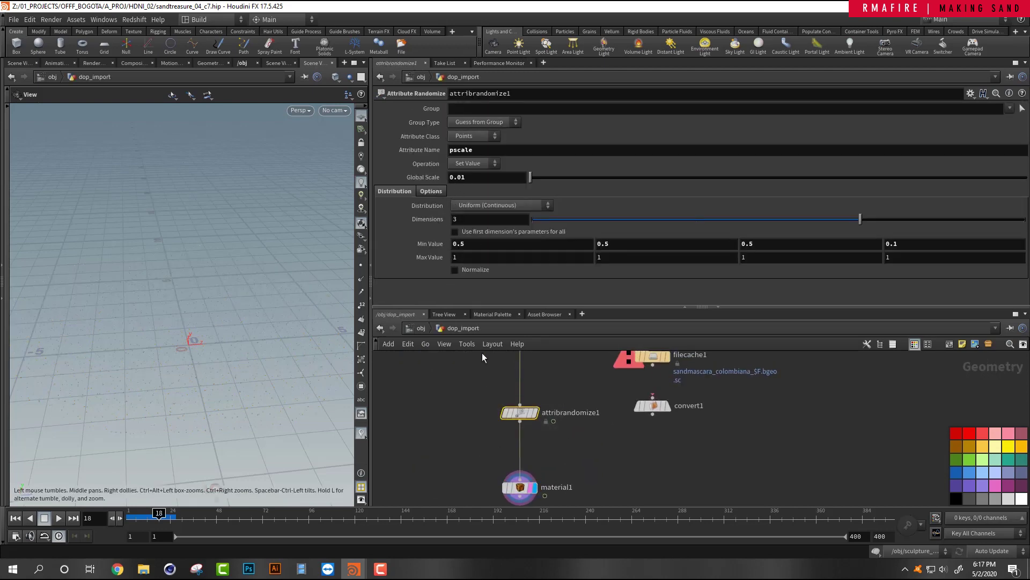
{"action": "left_click_drag", "start_coordinate": [470, 394], "coordinate": [600, 445]}
{"action": "scroll", "coordinate": [561, 370], "scroll_direction": "down", "scroll_amount": 3}
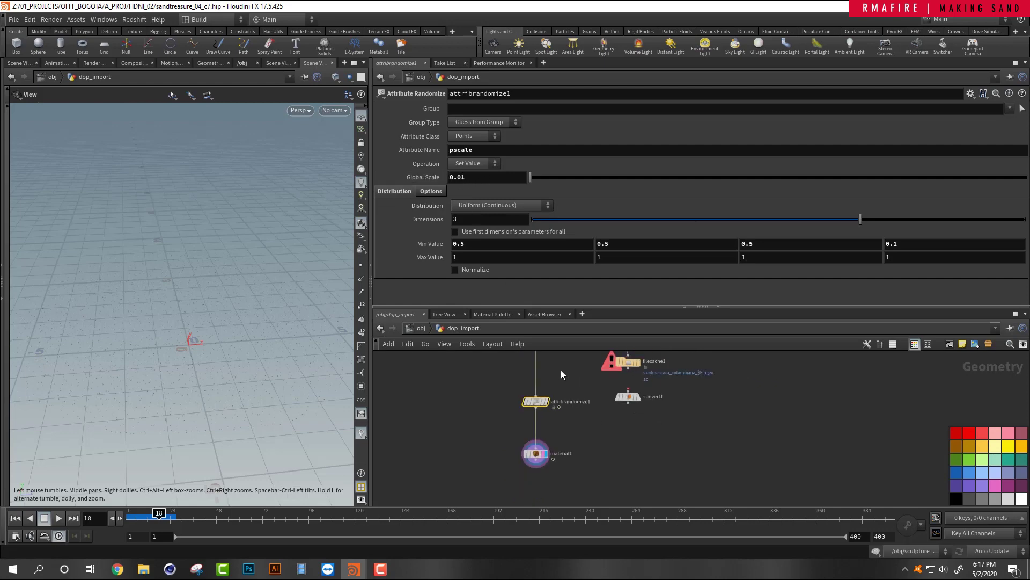
{"action": "scroll", "coordinate": [569, 374], "scroll_direction": "up", "scroll_amount": 2}
{"action": "middle_click_drag", "start_coordinate": [587, 376], "coordinate": [550, 390]}
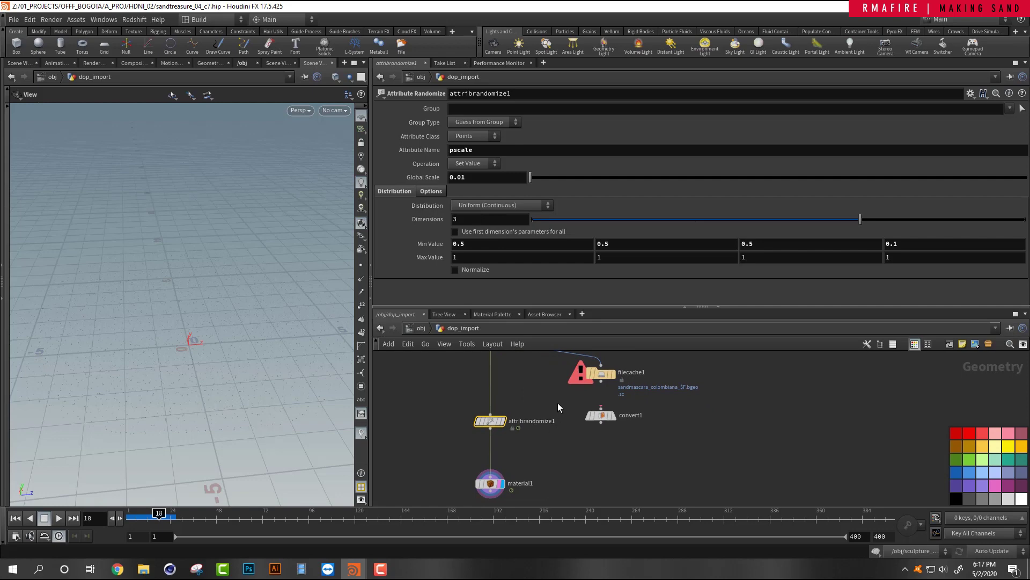